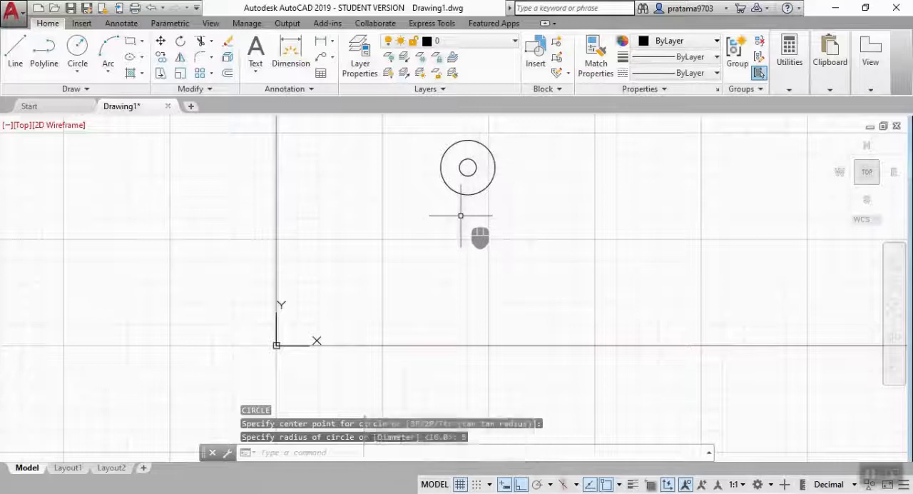
# Draw a vertical line 22 units straight down from the centre of the existing concentric circles.
pyautogui.click(467, 167)
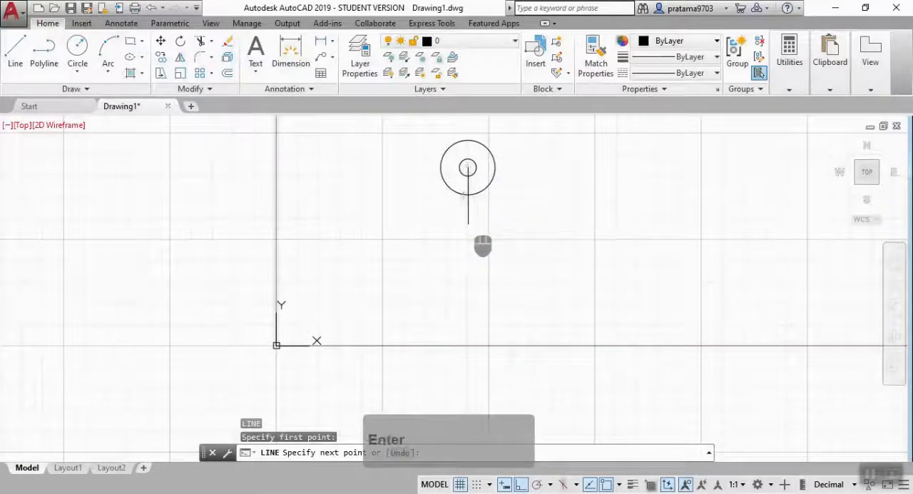
pyautogui.write('22')
pyautogui.press('Return')
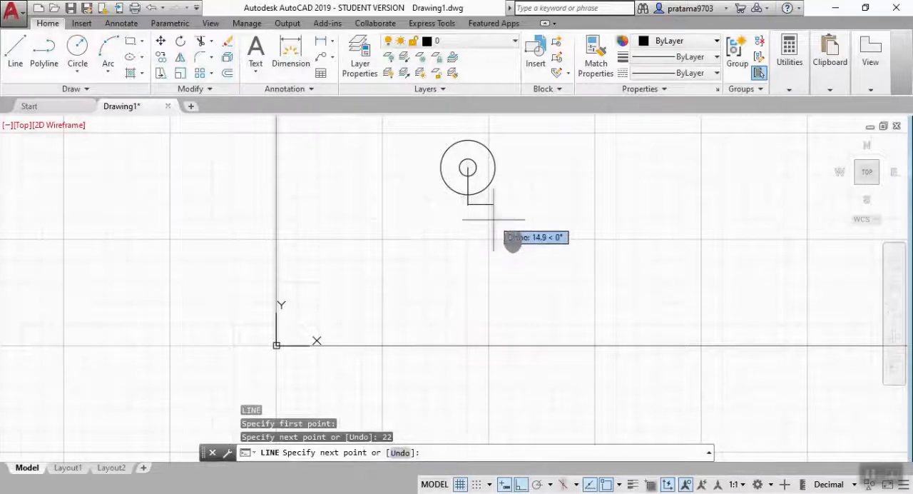
pyautogui.press('Escape')
# Draw a circle of radius 5 centred on the lower end of the vertical line.
pyautogui.write('c')
pyautogui.press('Return')
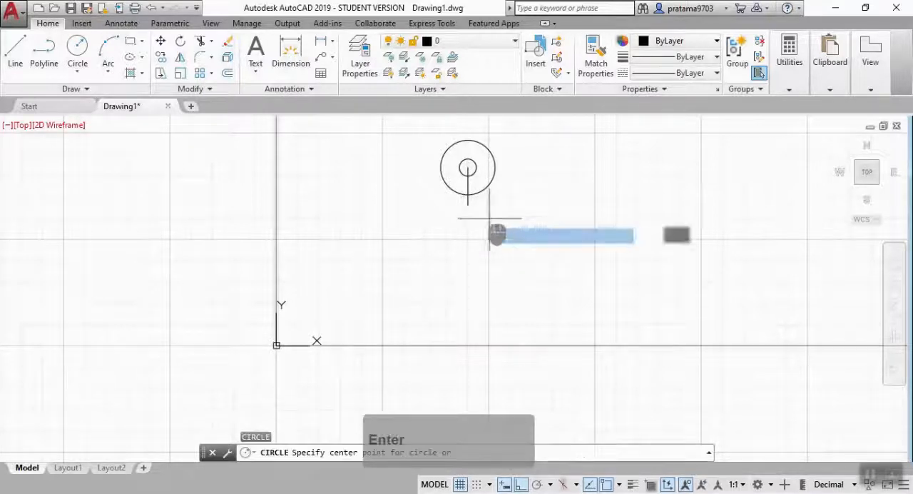
pyautogui.click(467, 204)
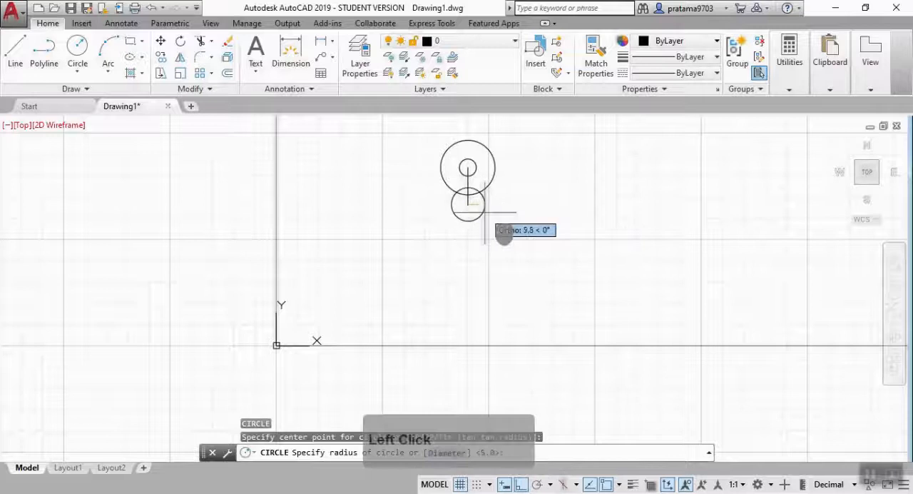
pyautogui.write('5')
pyautogui.press('Return')
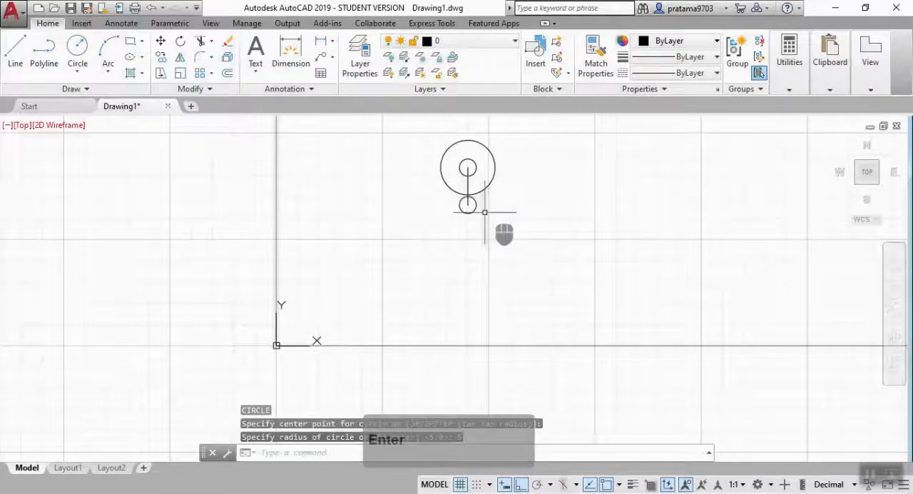
# Draw a concentric outer circle of radius 16 around the lower small circle.
pyautogui.press('Return')
pyautogui.click(468, 204)
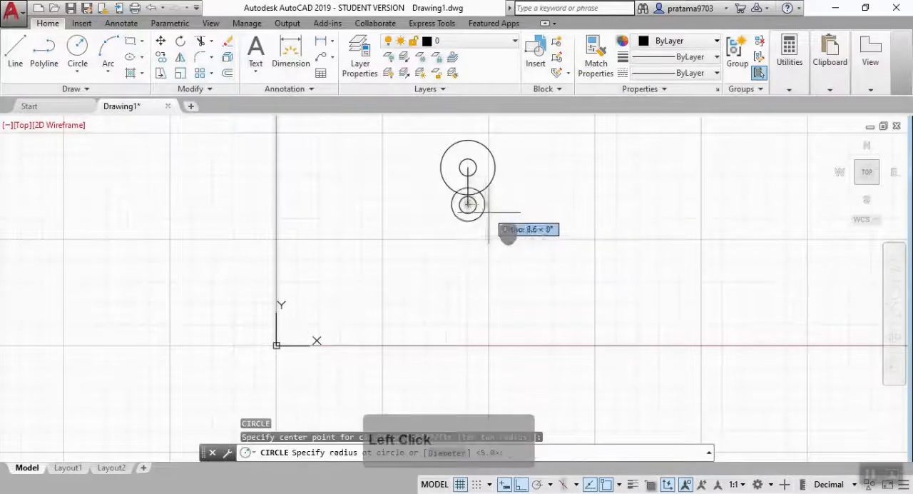
pyautogui.write('16')
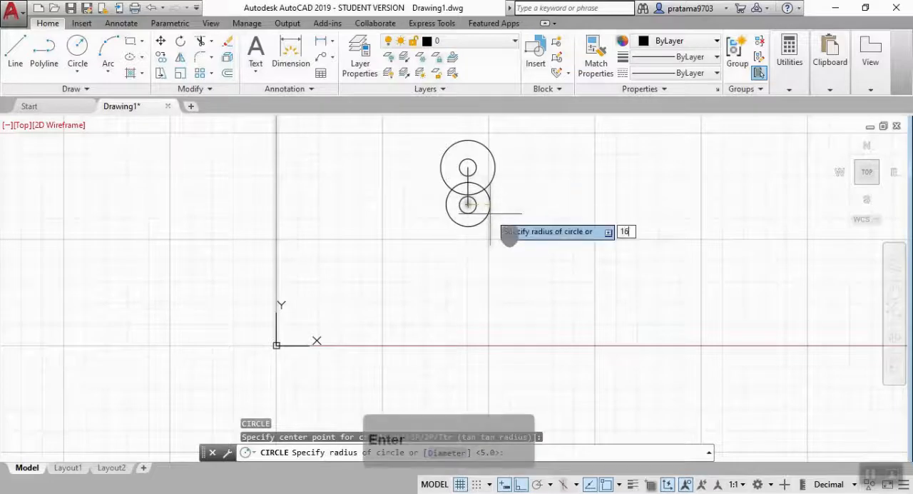
pyautogui.press('Escape')
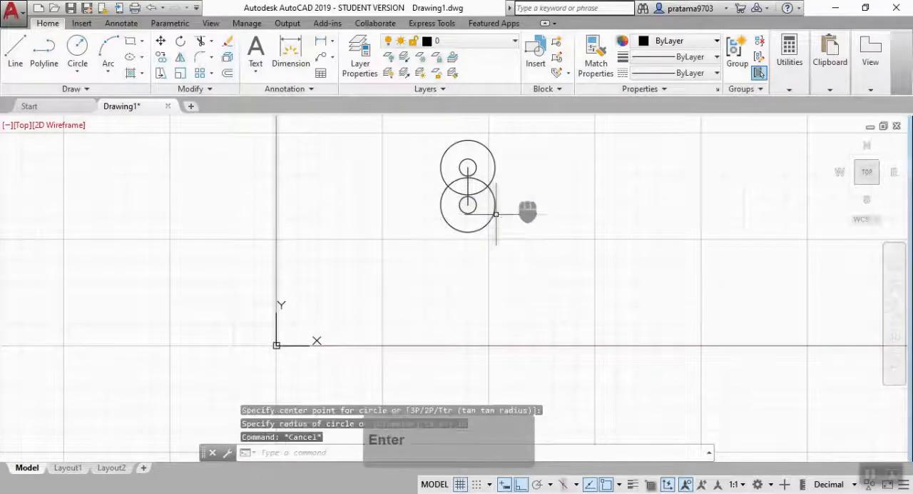
# Connect the two large circles with vertical lines between their left quadrants and between their right quadrants.
pyautogui.press('Return')
pyautogui.click(467, 168)
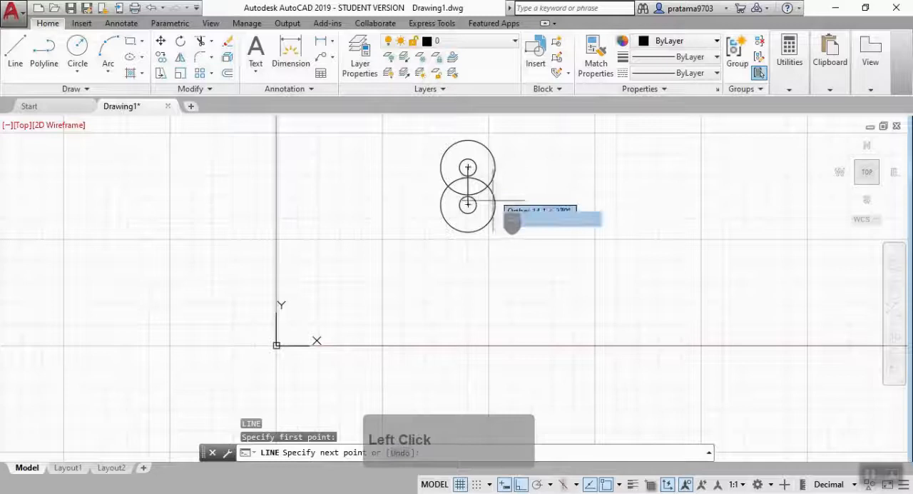
pyautogui.click(495, 204)
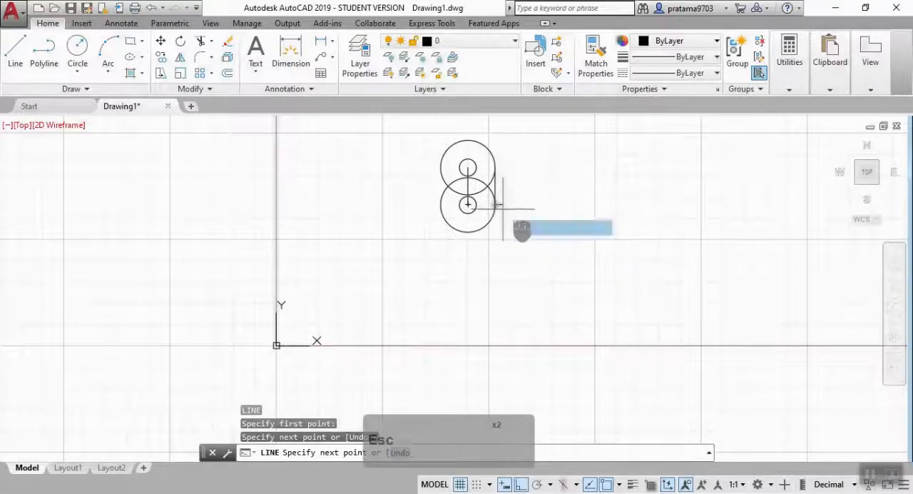
pyautogui.press('Return')
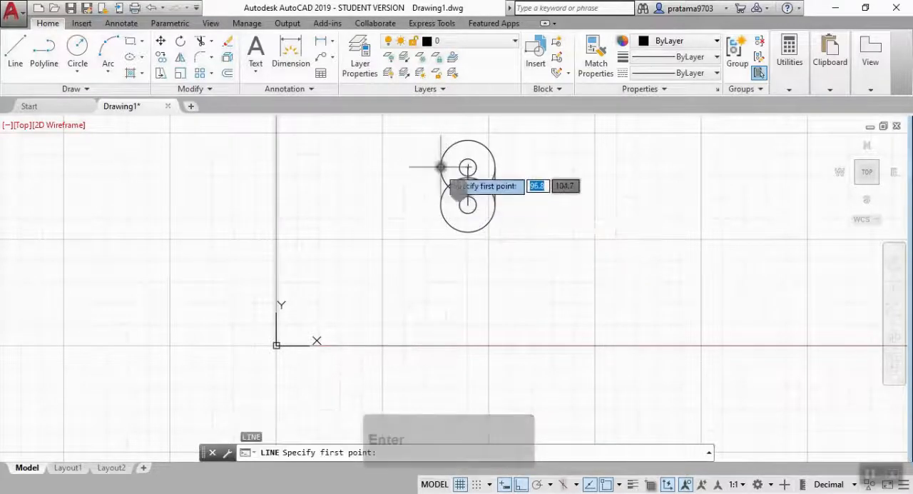
pyautogui.click(440, 204)
pyautogui.press('Escape')
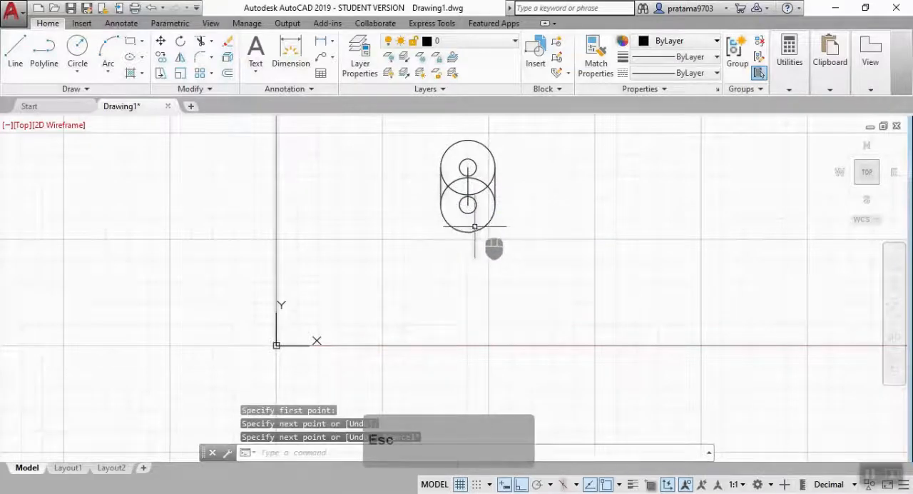
# Trim the overlapping arcs between the two large circles and the centre line portions inside the small circles.
pyautogui.press('Return')
pyautogui.scroll(4, 485, 235)
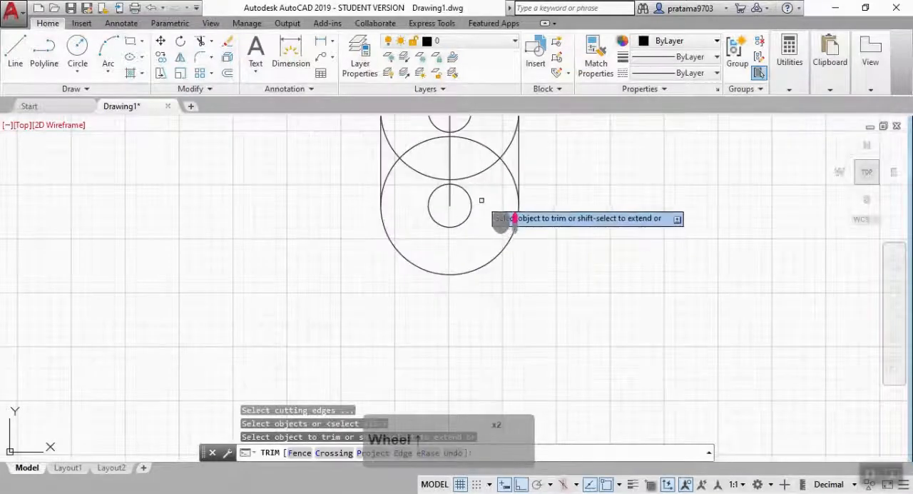
pyautogui.click(487, 186)
pyautogui.moveTo(481, 194)
pyautogui.mouseDown()
pyautogui.moveTo(424, 133)
pyautogui.moveTo(445, 131)
pyautogui.mouseUp()
pyautogui.moveTo(447, 131); pyautogui.dragTo(467, 200, button='middle')
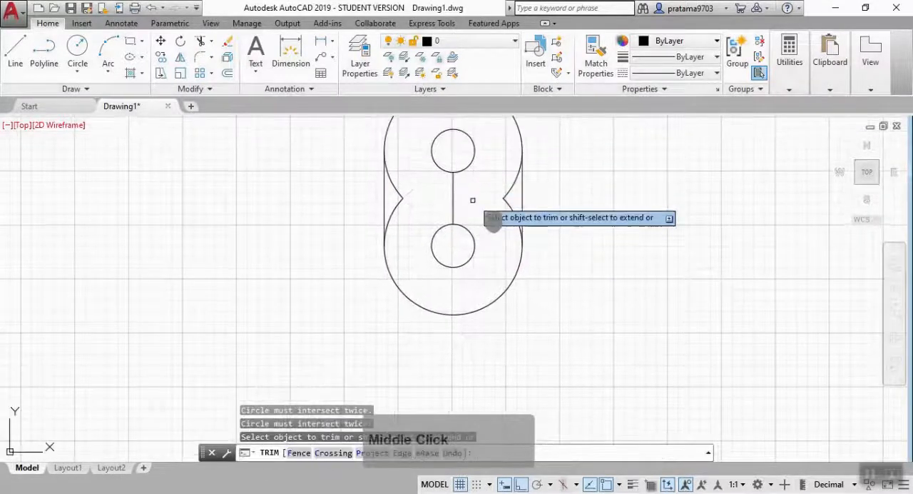
# Trim the remaining inward arcs to leave a slot outline, and erase the centre line between the two holes.
pyautogui.click(420, 197)
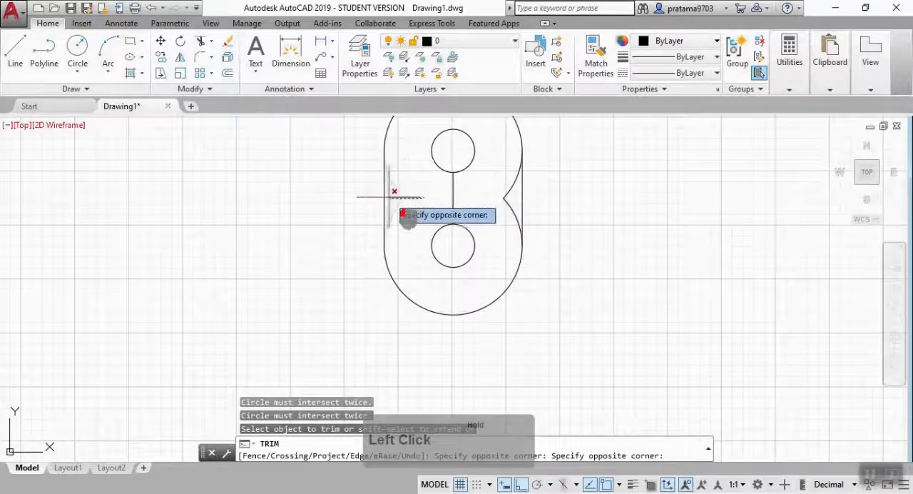
pyautogui.click(390, 198)
pyautogui.click(490, 183)
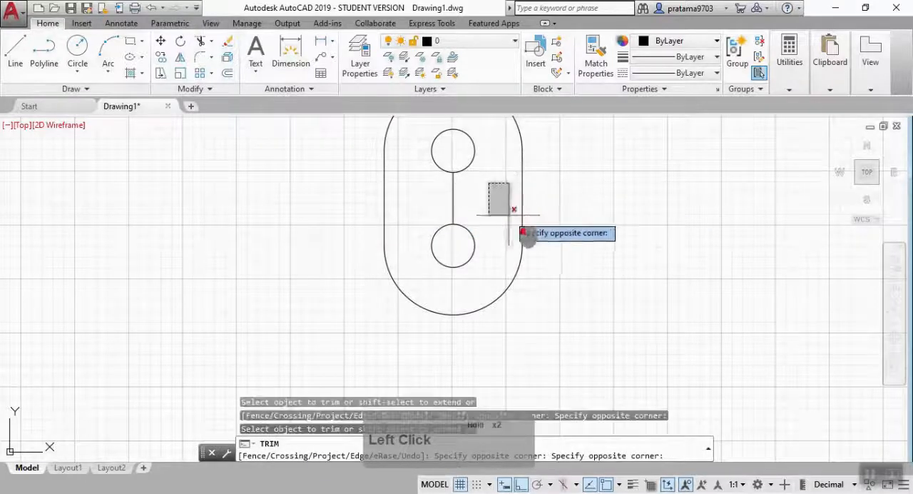
pyautogui.click(515, 227)
pyautogui.press('Escape')
pyautogui.click(453, 198)
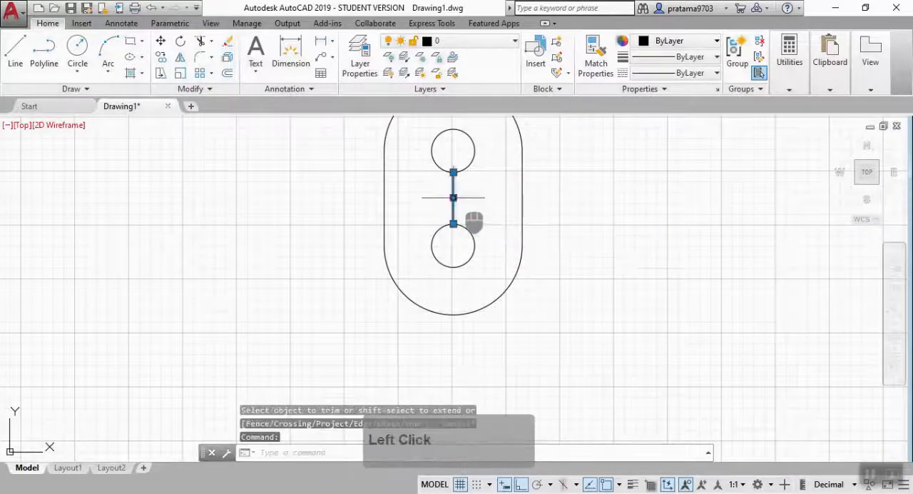
pyautogui.press('Delete')
# Draw a rectangle 94 wide and 35 high across the lower part of the slot outline.
pyautogui.scroll(-3, 471, 231)
pyautogui.moveTo(464, 241)
pyautogui.mouseDown(button='middle')
pyautogui.moveTo(473, 206)
pyautogui.moveTo(430, 292)
pyautogui.mouseUp(button='middle')
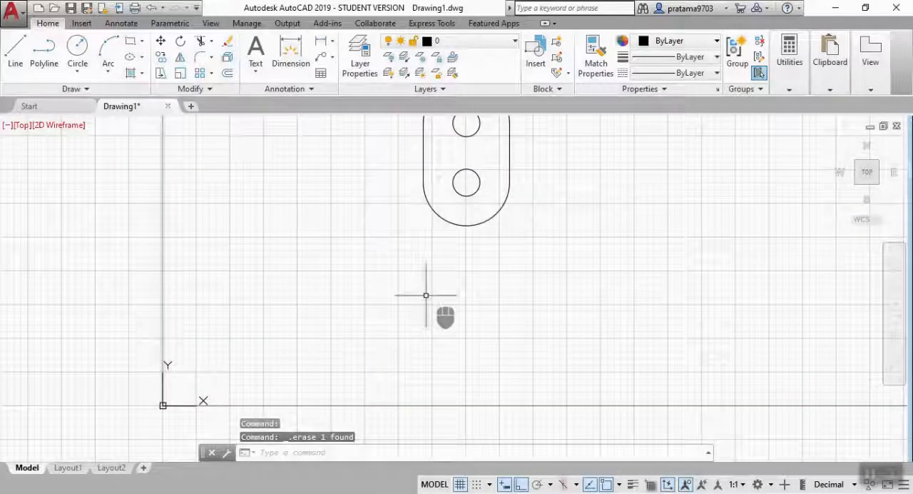
pyautogui.write('ras')
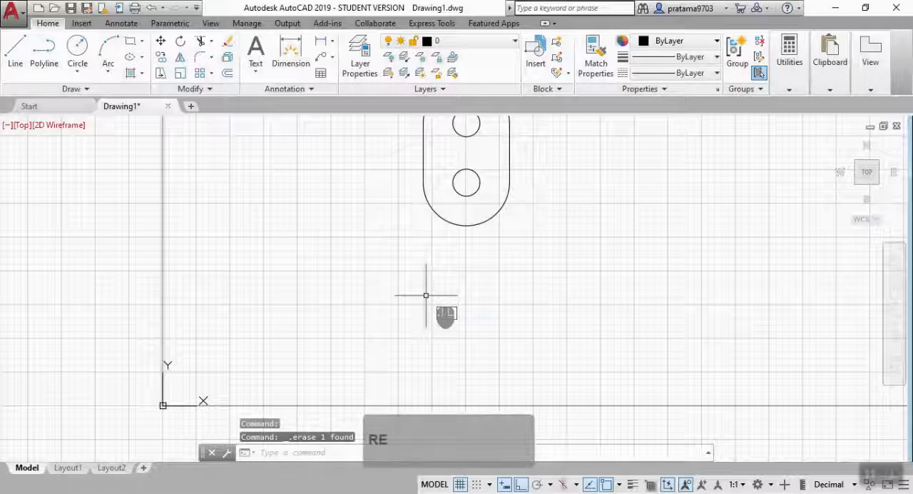
pyautogui.write('e')
pyautogui.click(467, 336)
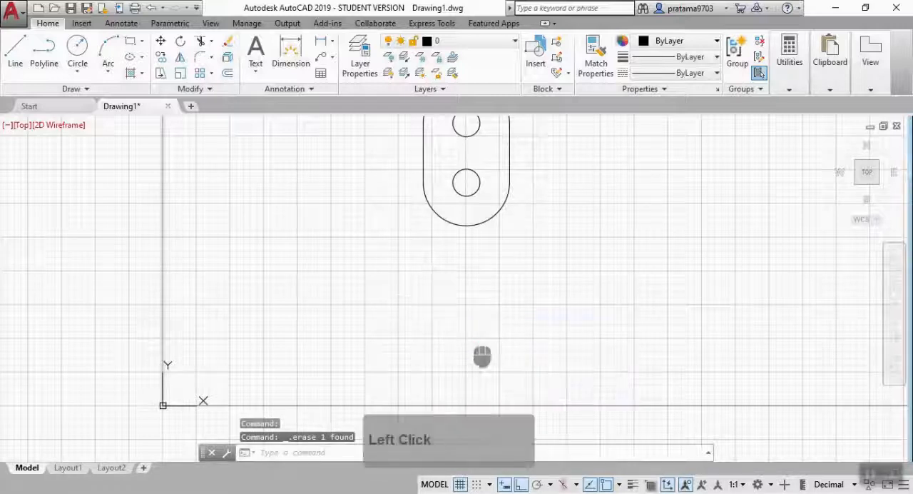
pyautogui.click(333, 233)
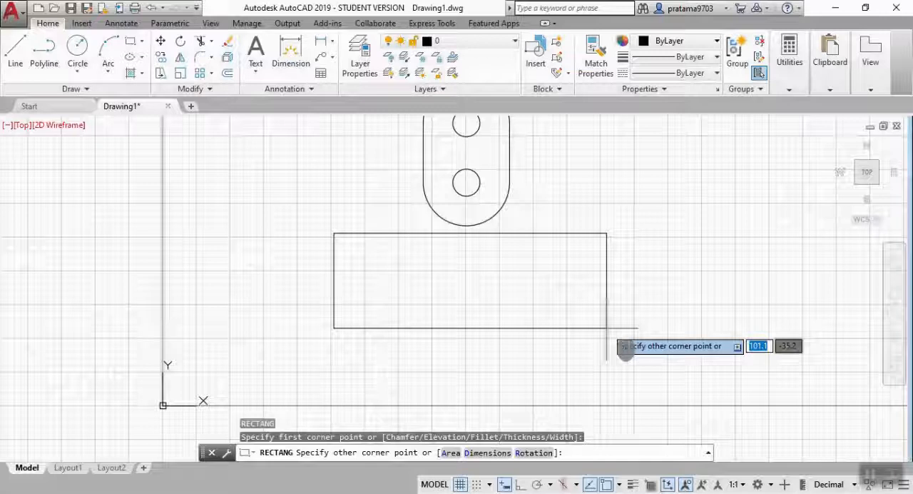
pyautogui.write('94')
pyautogui.press('Tab')
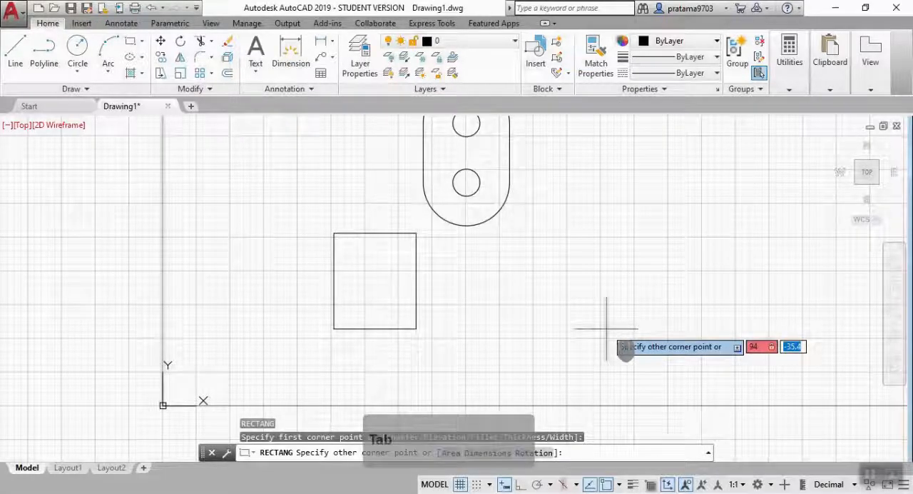
pyautogui.write('35')
pyautogui.press('Return')
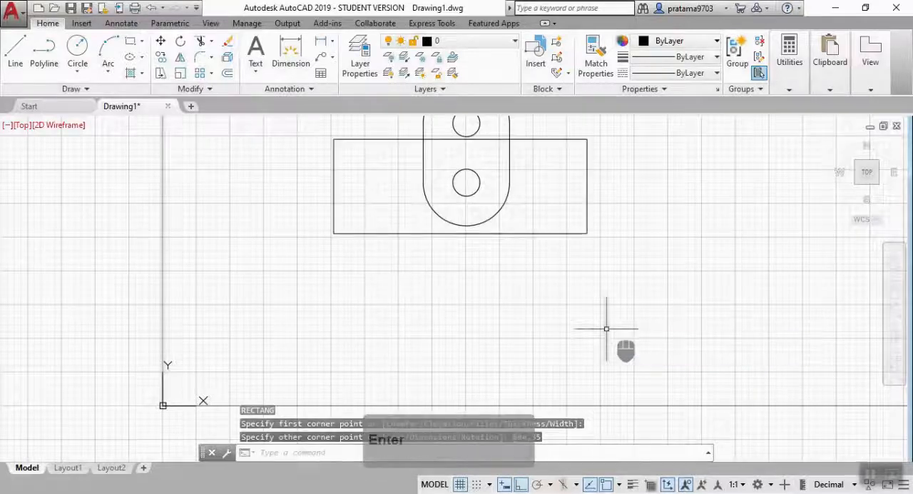
# Move the rectangle so the midpoint of its top edge sits on the centre of the lower hole.
pyautogui.write('m')
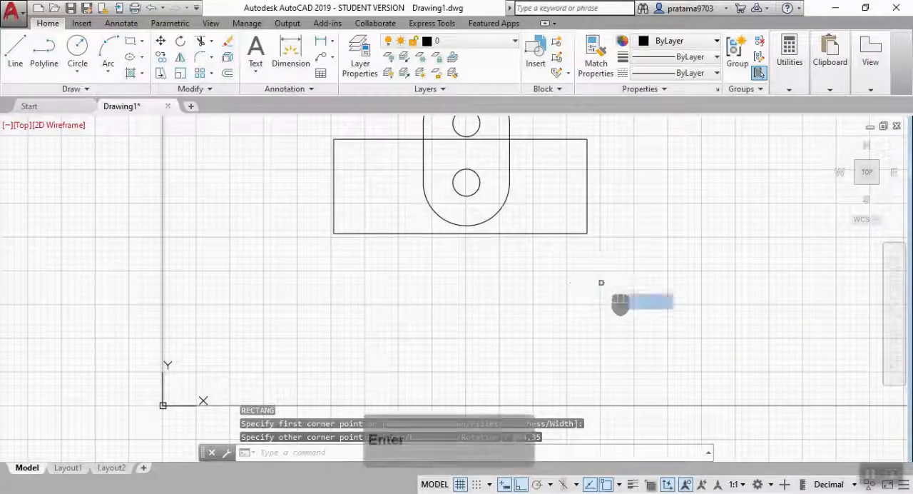
pyautogui.press('Return')
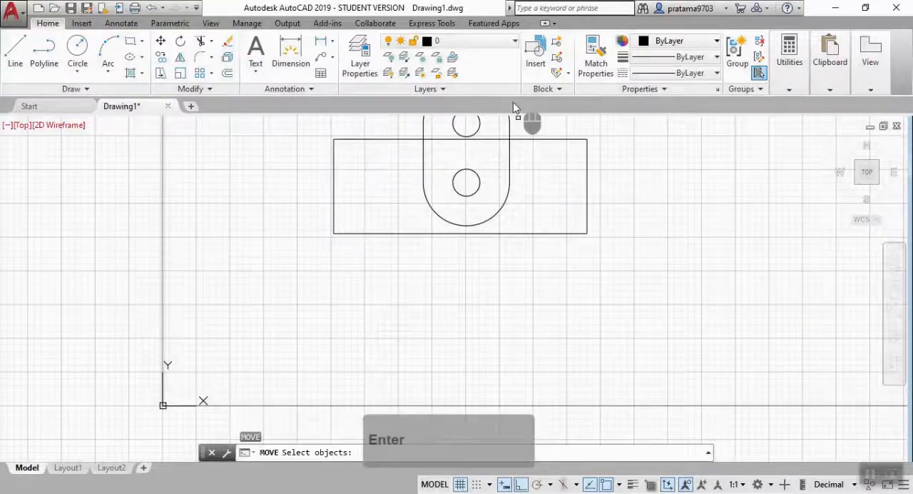
pyautogui.click(532, 140)
pyautogui.click(530, 136)
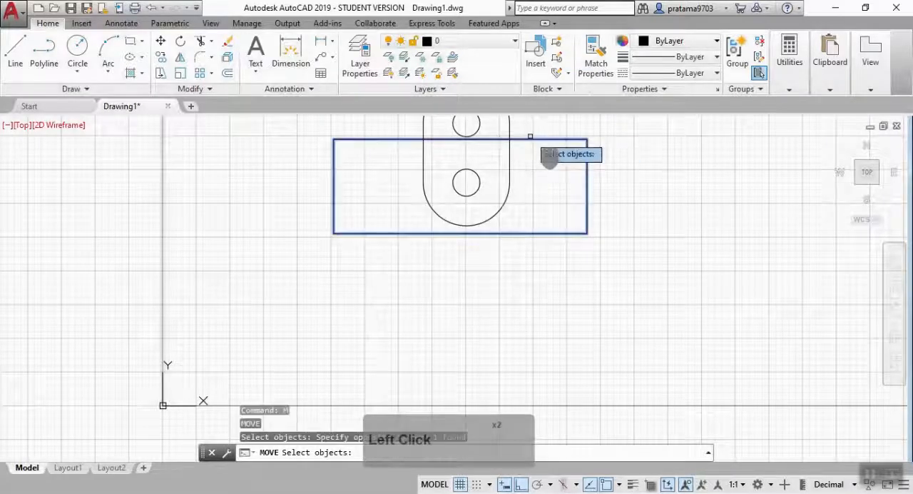
pyautogui.press('Return')
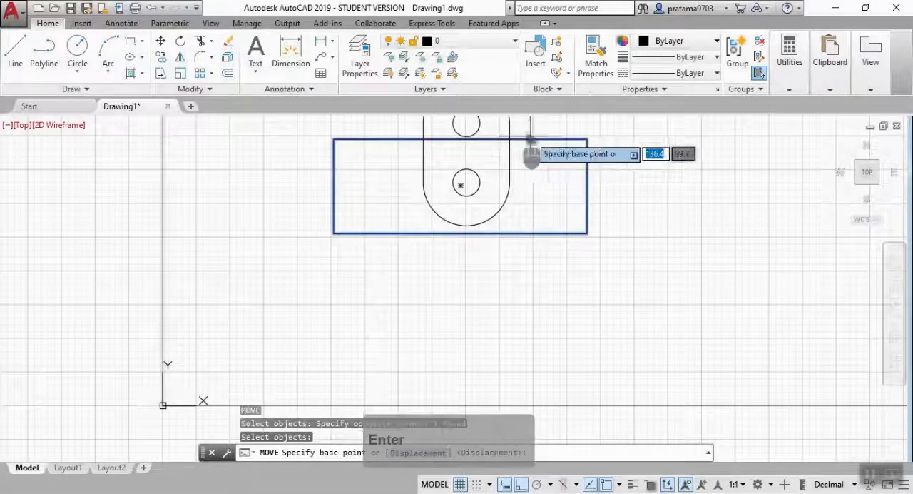
pyautogui.click(467, 141)
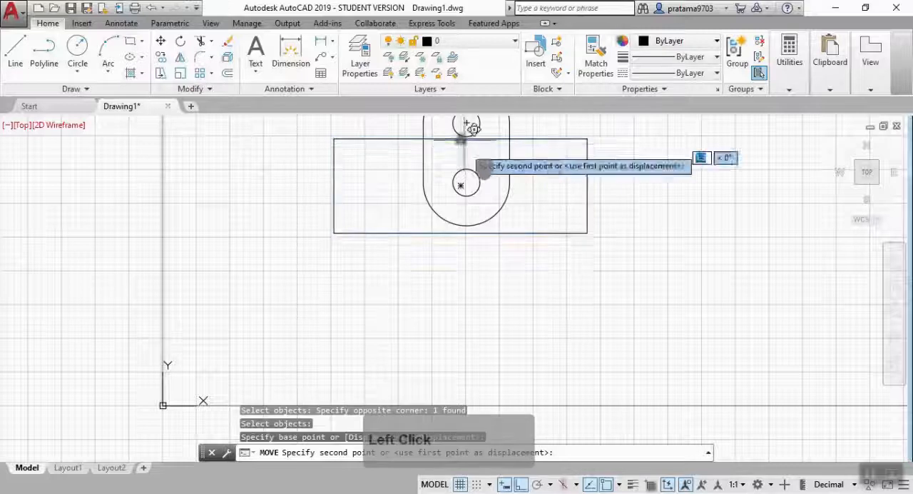
pyautogui.click(466, 184)
pyautogui.press('Escape')
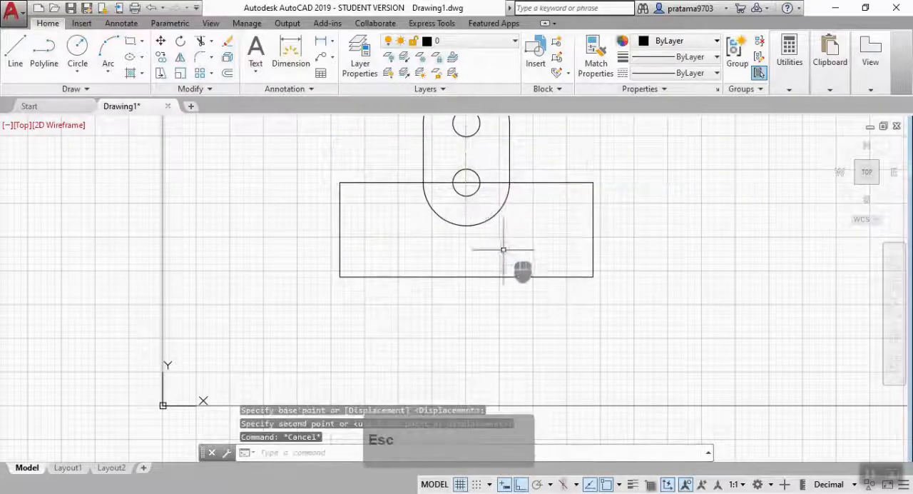
# Draw a line along the rectangle's bottom edge from its left corner to its right corner.
pyautogui.write('l')
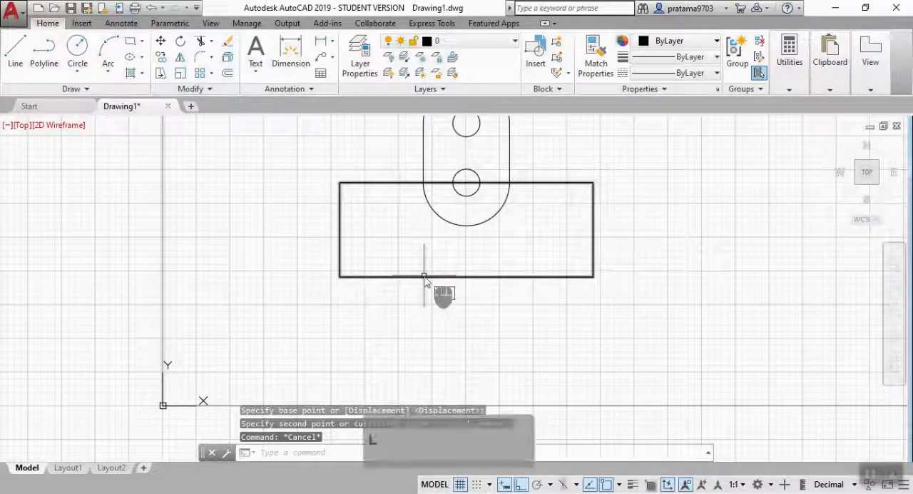
pyautogui.press('Return')
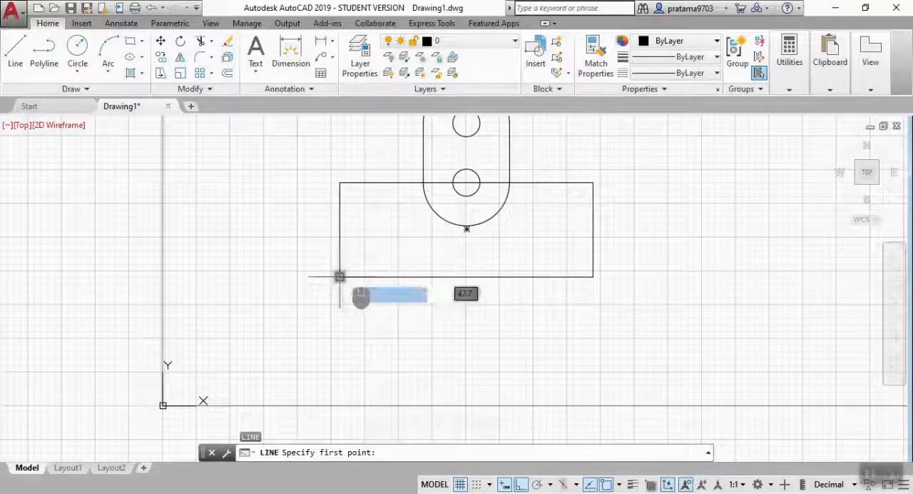
pyautogui.click(340, 276)
pyautogui.click(592, 276)
pyautogui.press('Escape')
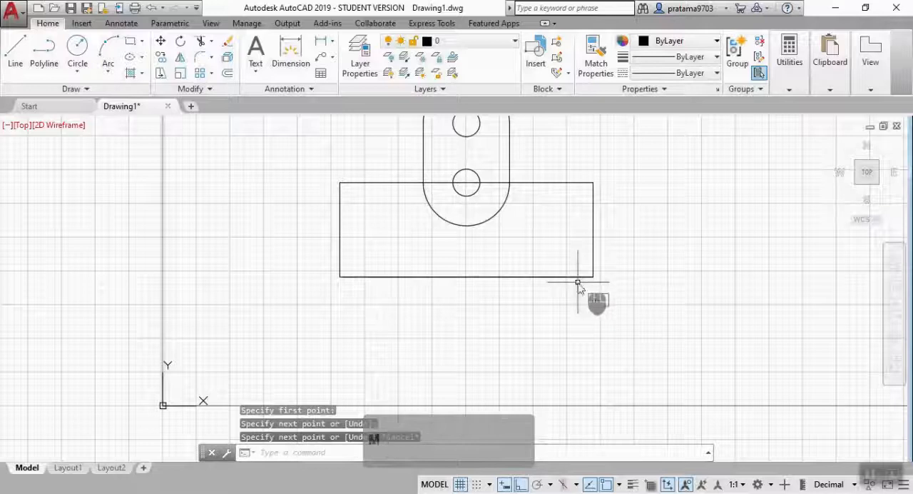
# Move the line on the rectangle's bottom edge straight up by 12.
pyautogui.write('m')
pyautogui.press('Return')
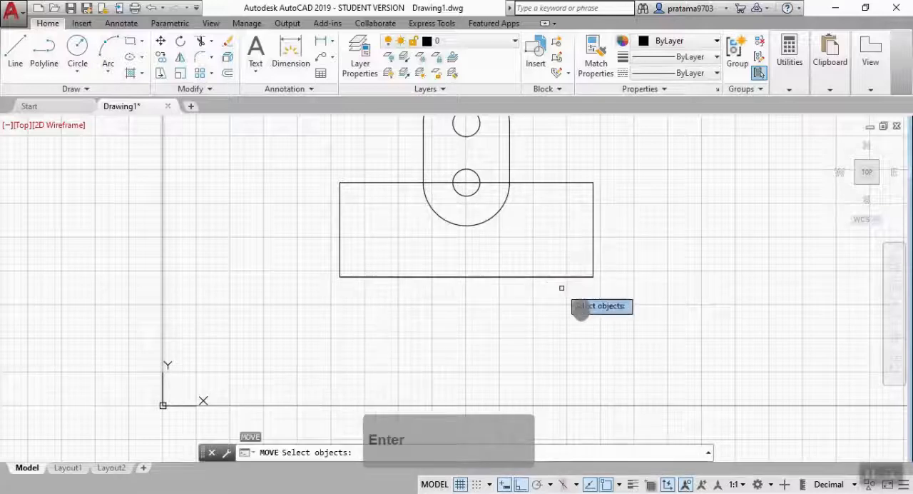
pyautogui.click(500, 277)
pyautogui.press('Return')
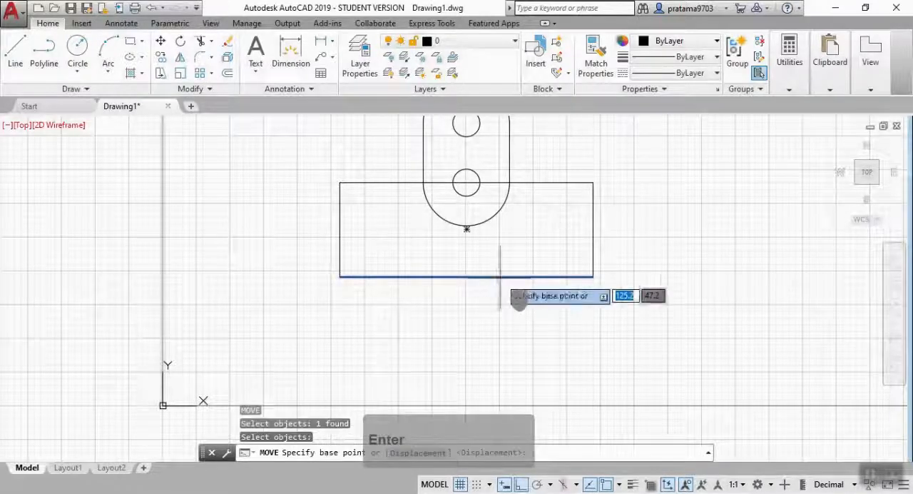
pyautogui.click(466, 277)
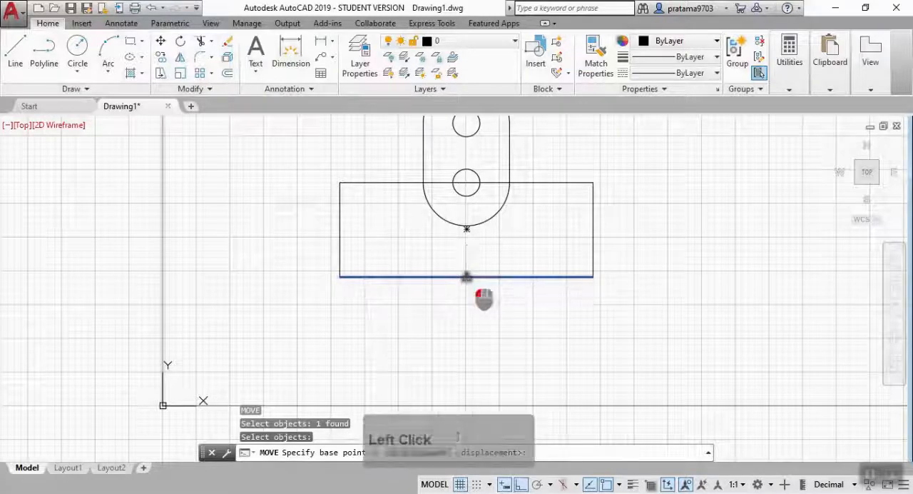
pyautogui.write('1')
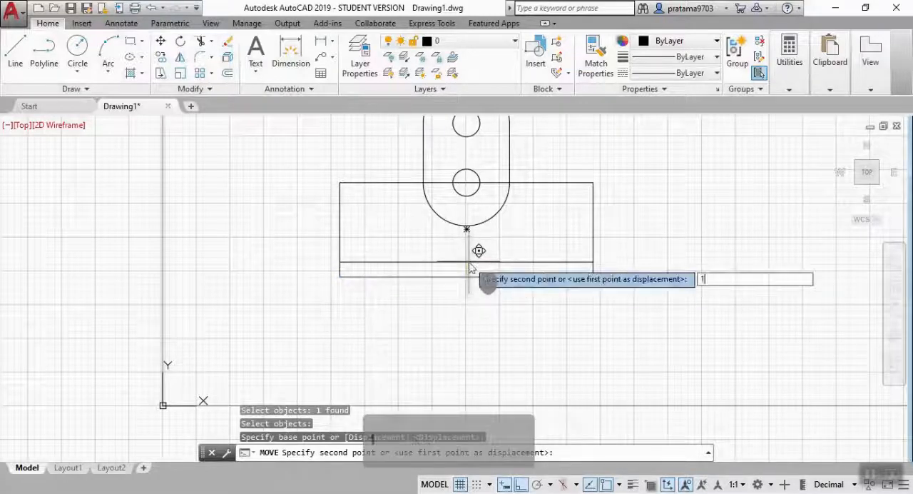
pyautogui.write('2')
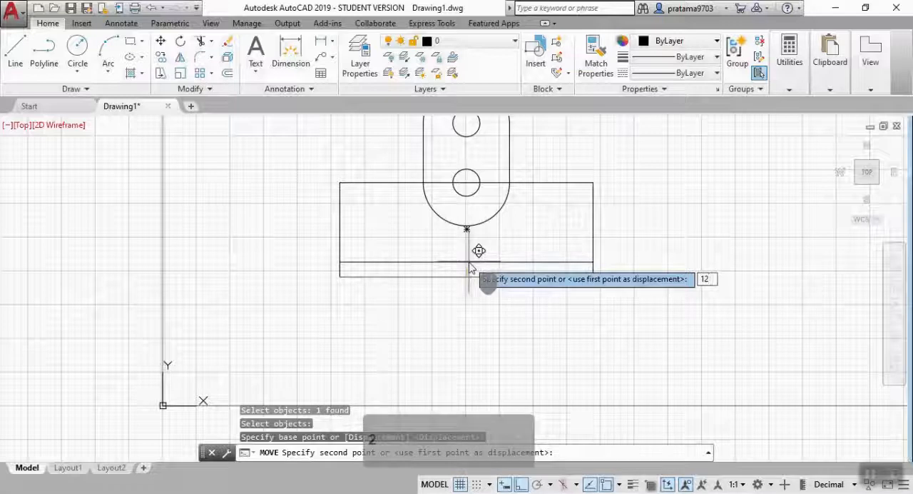
pyautogui.press('Return')
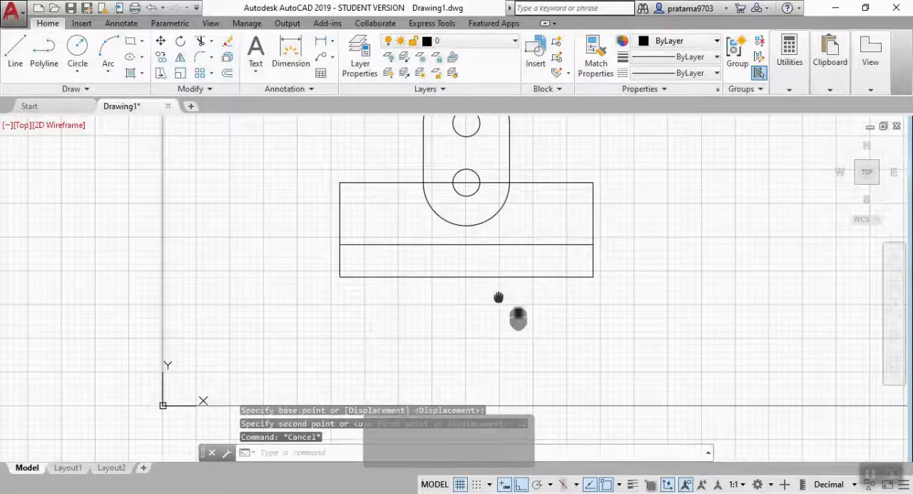
# Draw a line from the midpoint of the rectangle's bottom edge, 12 to the left and then 30 straight down.
pyautogui.moveTo(498, 298); pyautogui.dragTo(510, 253, button='middle')
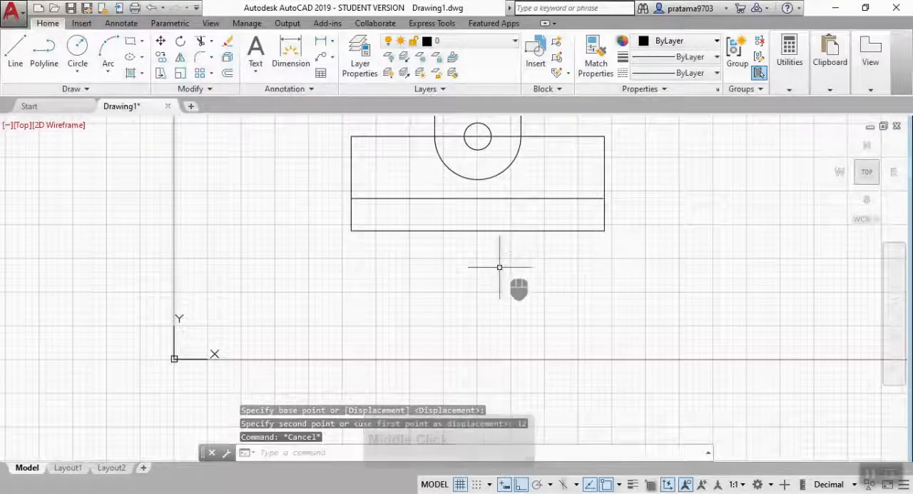
pyautogui.write('l')
pyautogui.press('Return')
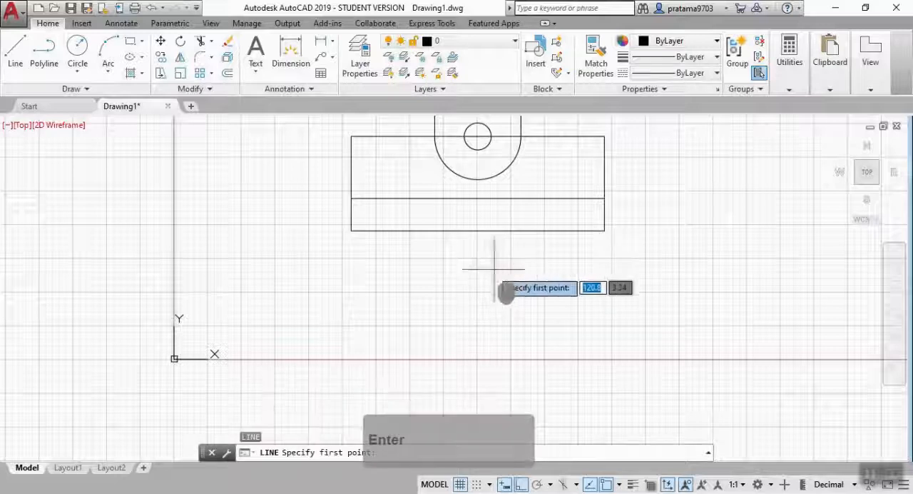
pyautogui.click(478, 230)
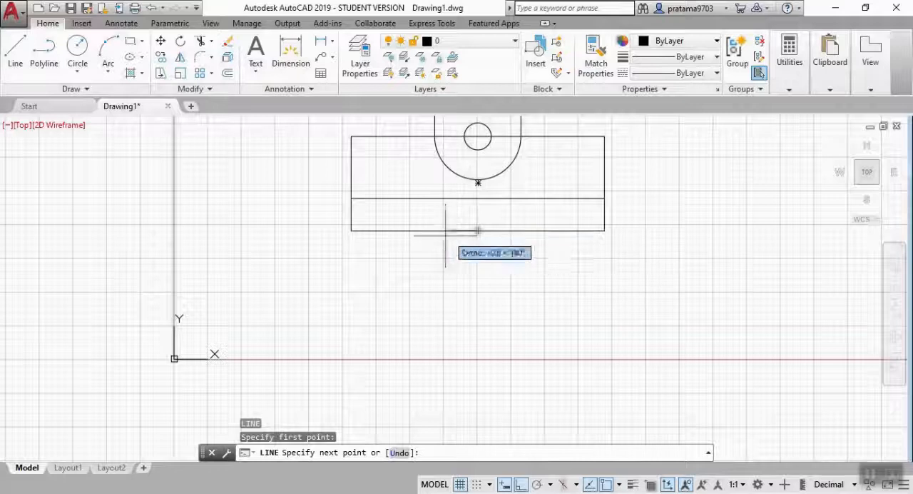
pyautogui.write('12')
pyautogui.press('Return')
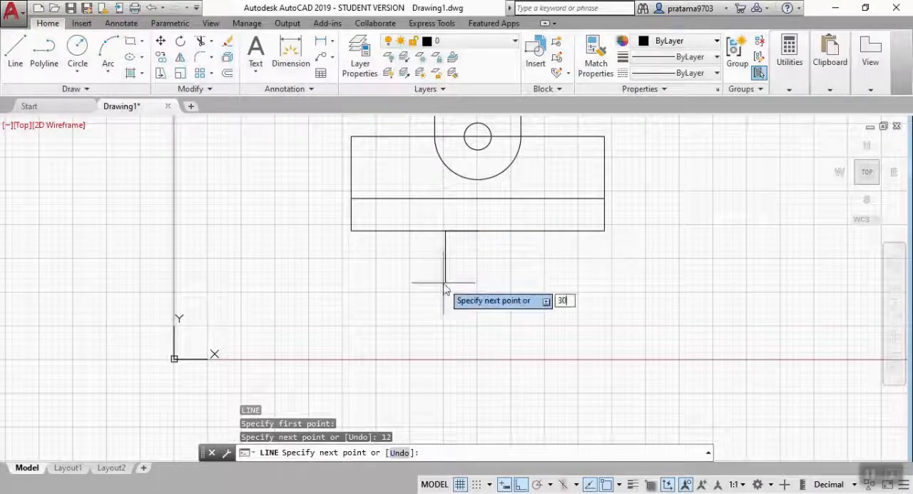
pyautogui.write('30')
pyautogui.press('Return')
pyautogui.press('Escape')
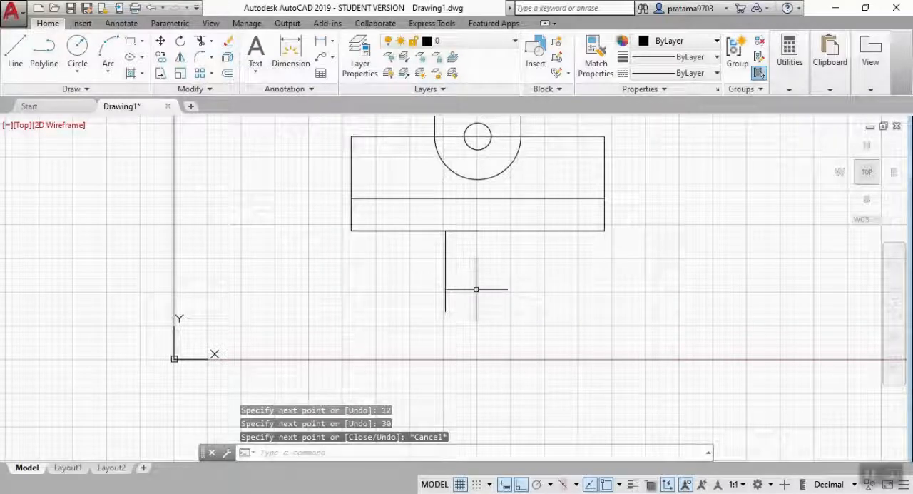
# Draw two concentric circles with radii 16 and 8, centred on the lower end of the 30-long vertical line.
pyautogui.write('c')
pyautogui.press('Return')
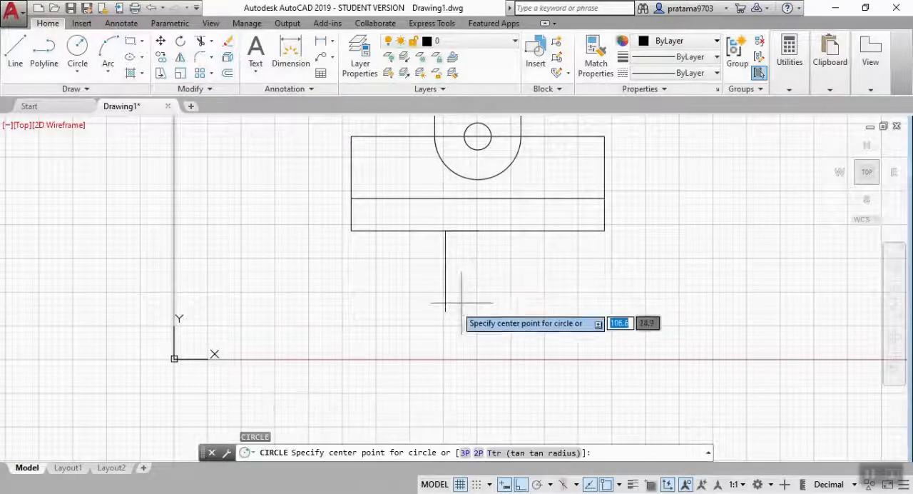
pyautogui.click(445, 311)
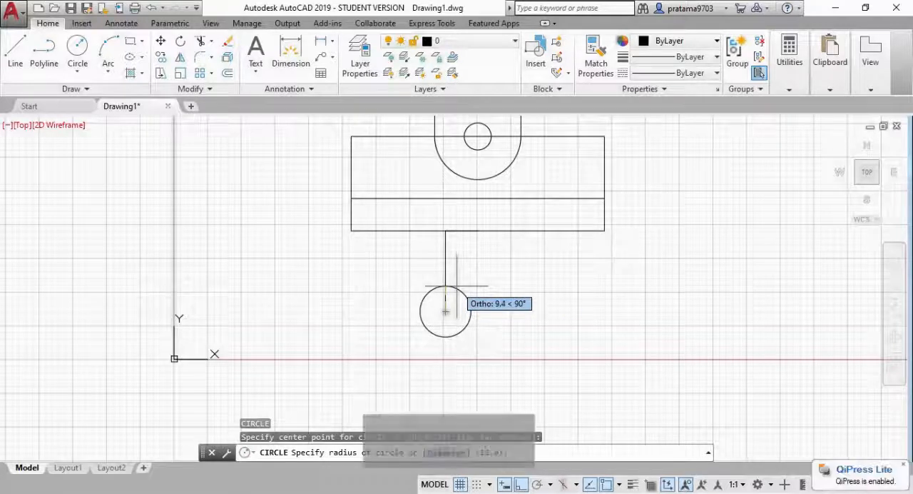
pyautogui.write('16')
pyautogui.press('Return')
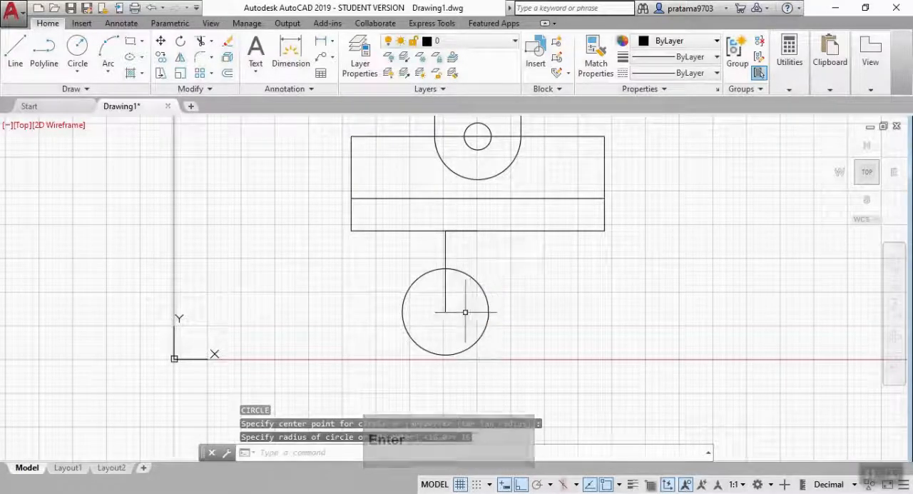
pyautogui.write('cify center point for circle or')
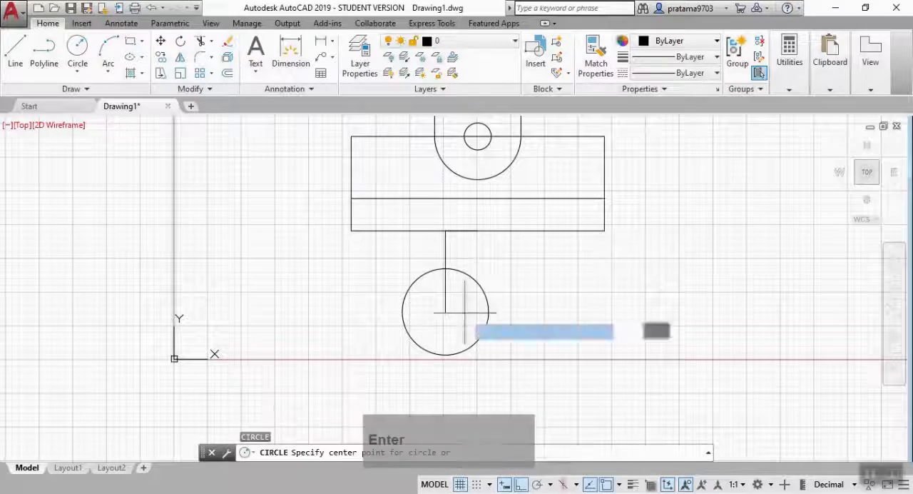
pyautogui.click(445, 312)
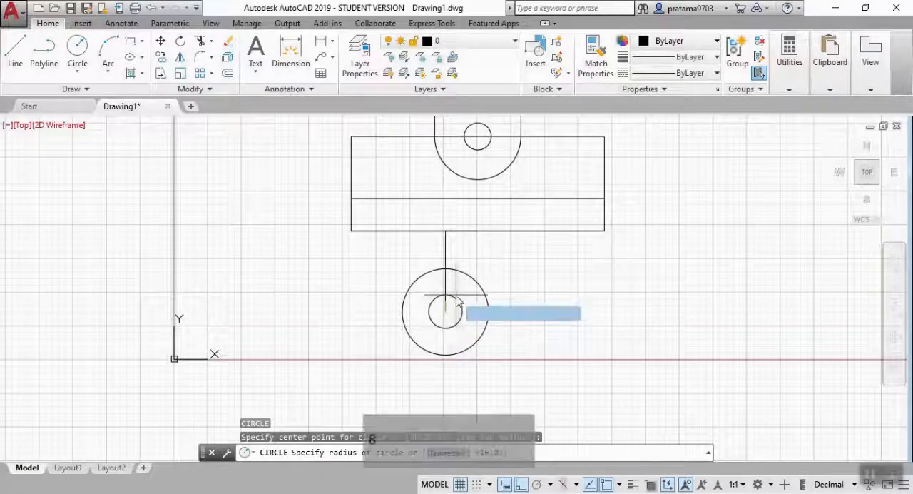
pyautogui.press('Return')
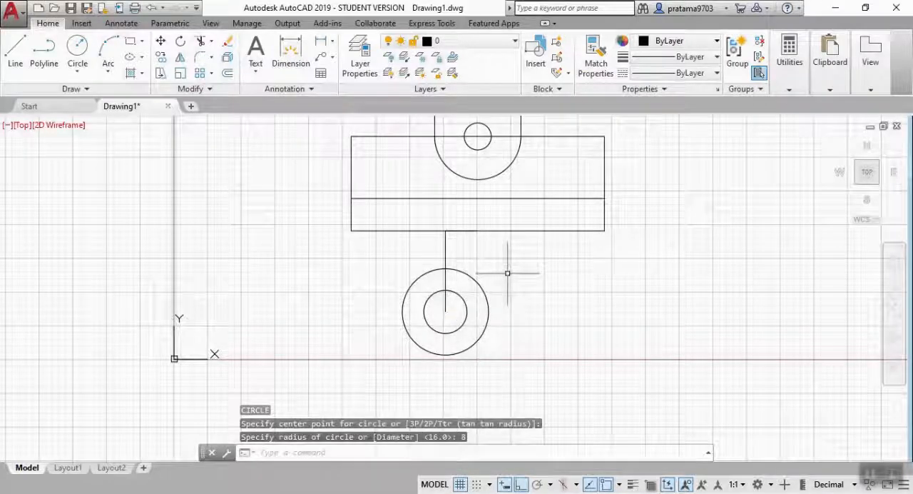
pyautogui.press('Escape')
# Draw a vertical line from the outer circle's left quadrant up to the rectangle's bottom edge.
pyautogui.write('l')
pyautogui.press('Return')
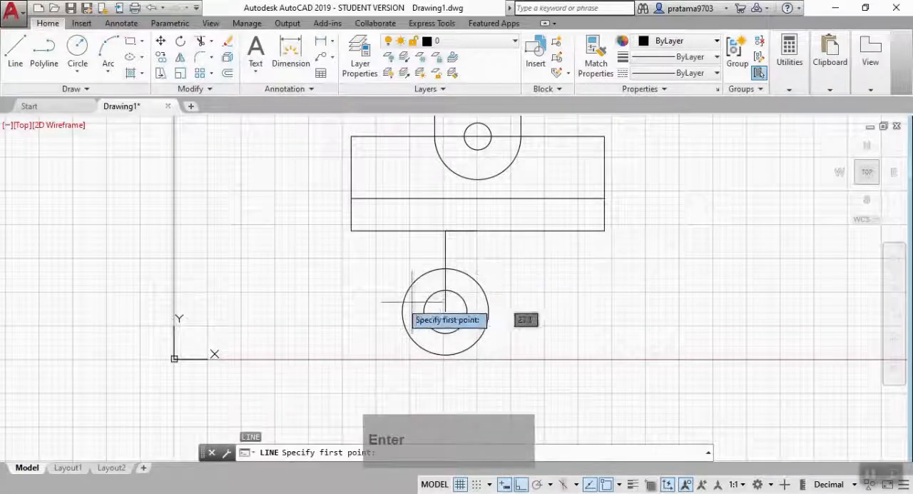
pyautogui.click(403, 311)
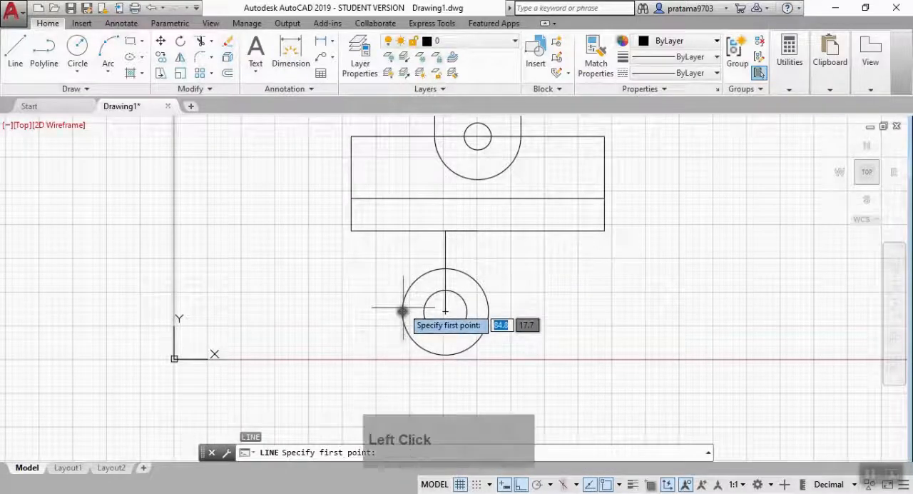
pyautogui.click(403, 230)
pyautogui.press('Escape')
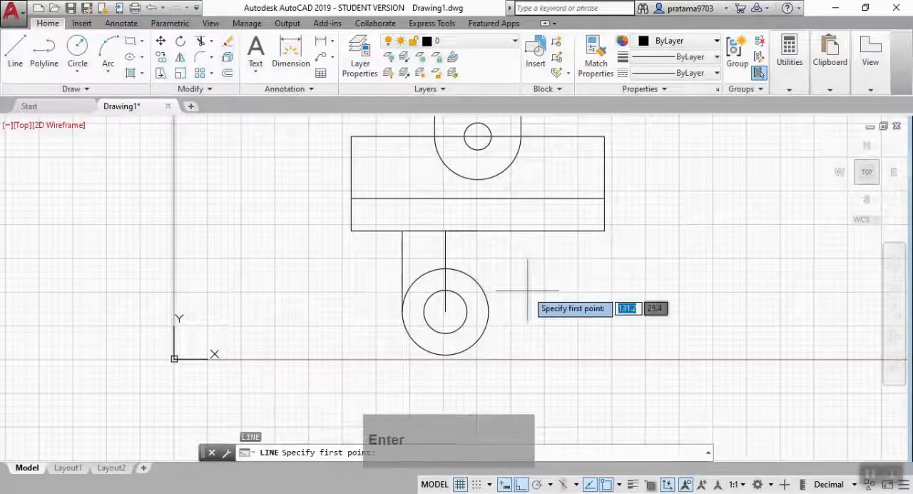
# Draw a line tangent to the outer circle's lower right side, ending at the rectangle's bottom right corner.
pyautogui.press('Return')
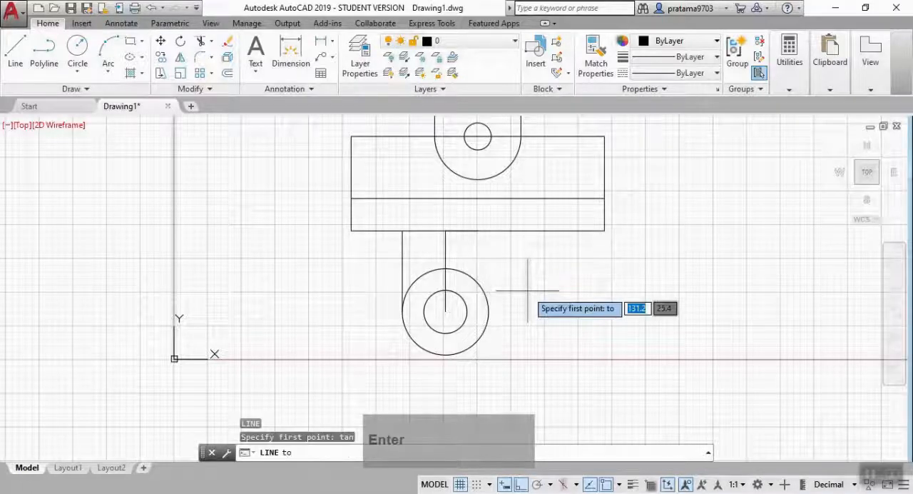
pyautogui.click(480, 335)
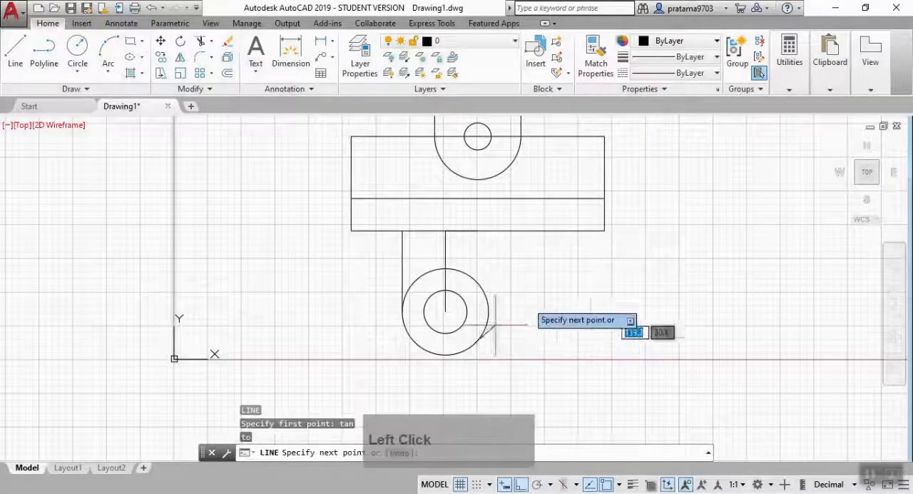
pyautogui.click(604, 230)
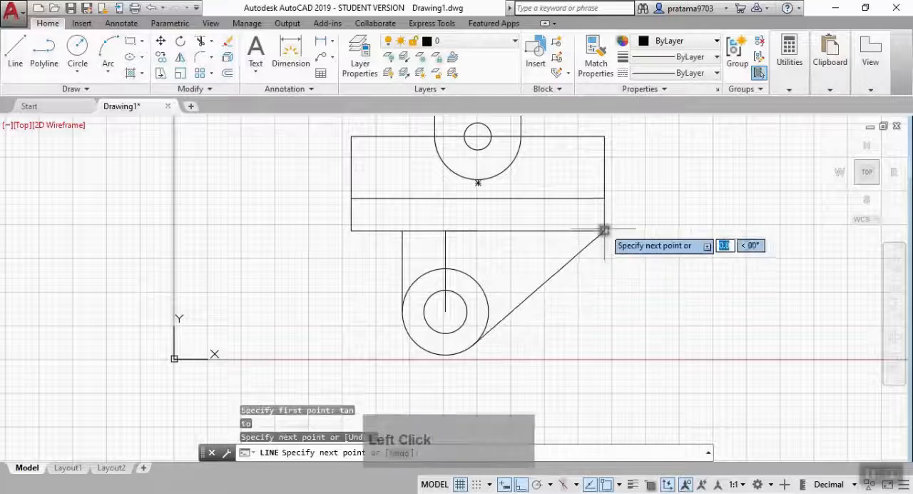
pyautogui.press('Escape')
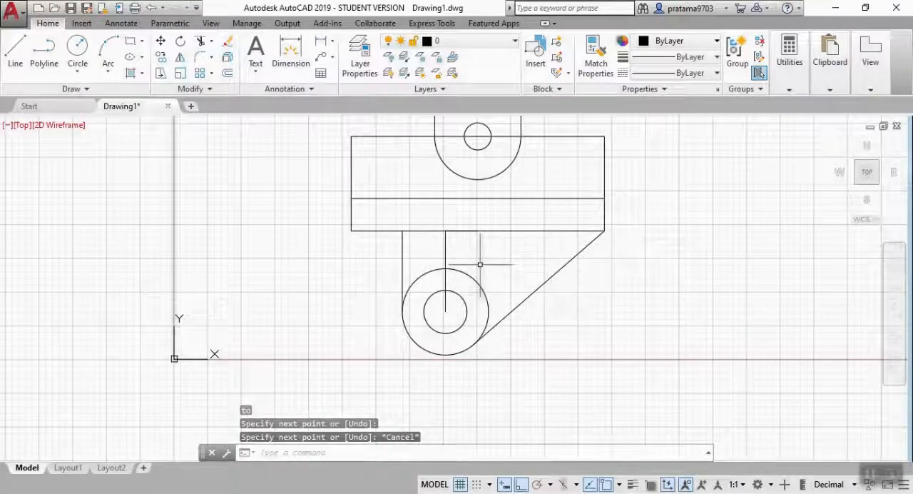
# Offset the vertical line above the circle centre by 5 to both its right and left sides.
pyautogui.write('o')
pyautogui.press('Return')
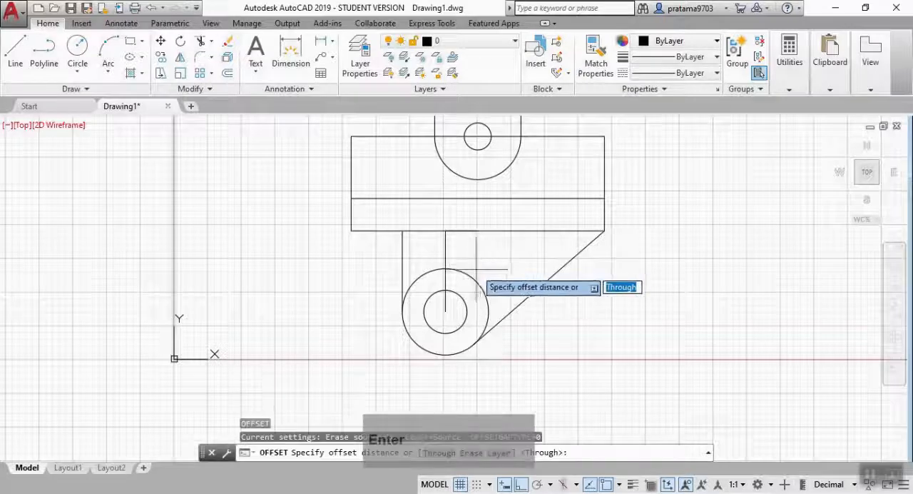
pyautogui.click(445, 257)
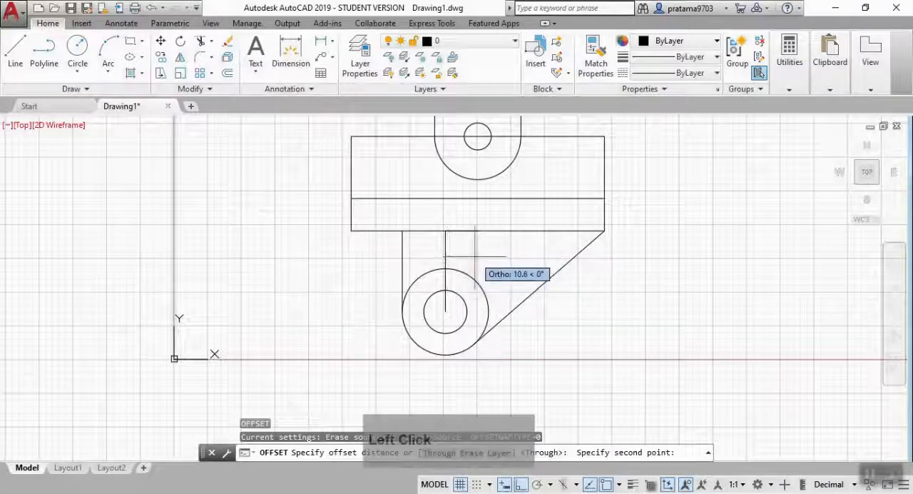
pyautogui.write('5')
pyautogui.press('Return')
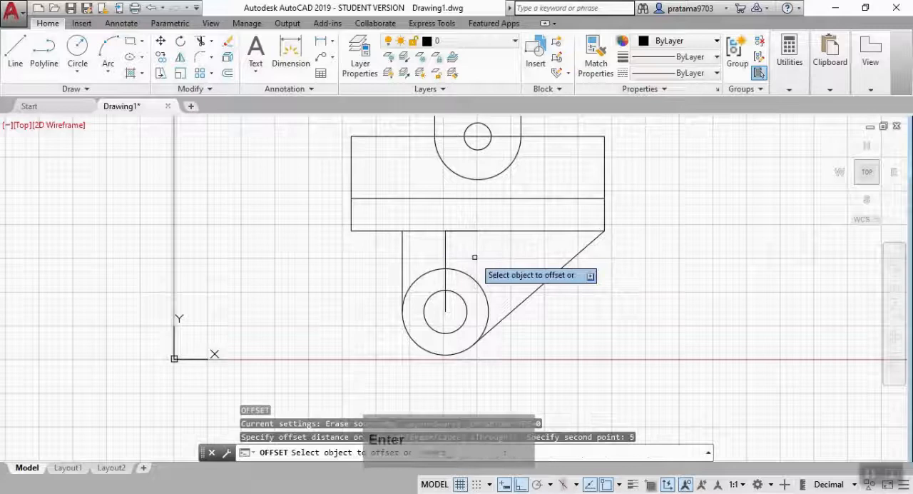
pyautogui.click(445, 248)
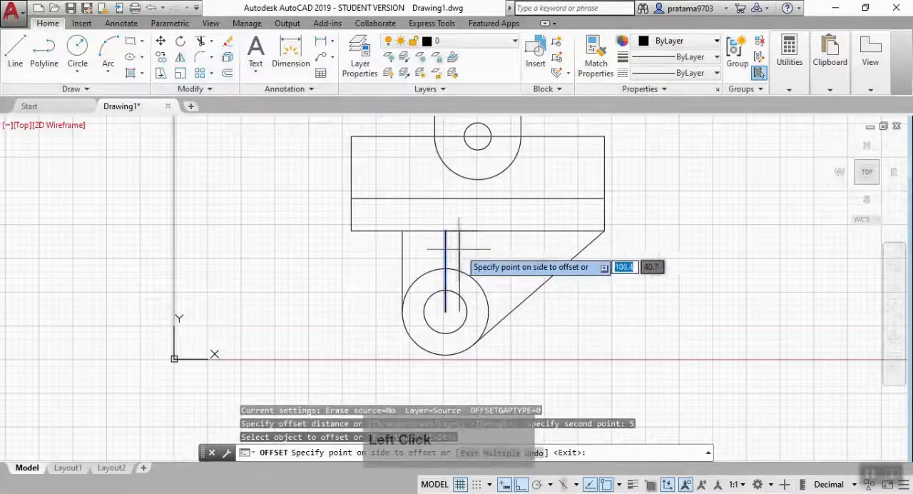
pyautogui.click(461, 249)
pyautogui.click(445, 249)
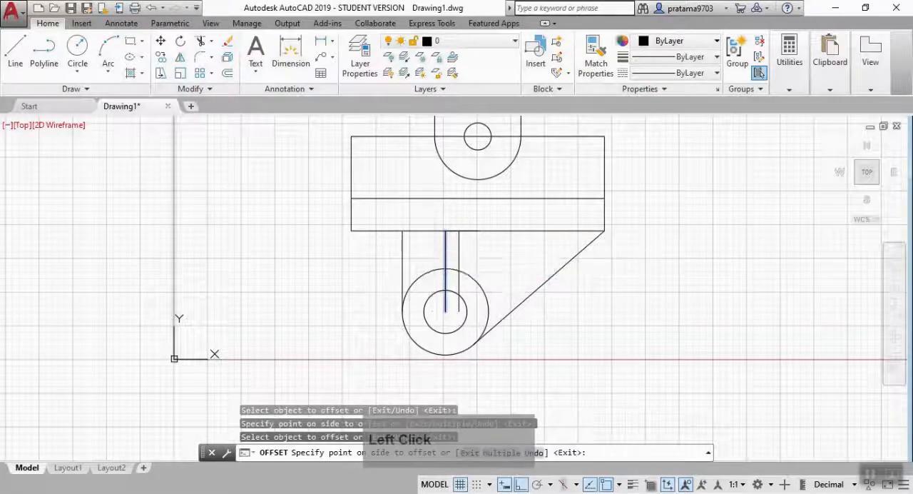
pyautogui.click(438, 251)
pyautogui.press('Escape')
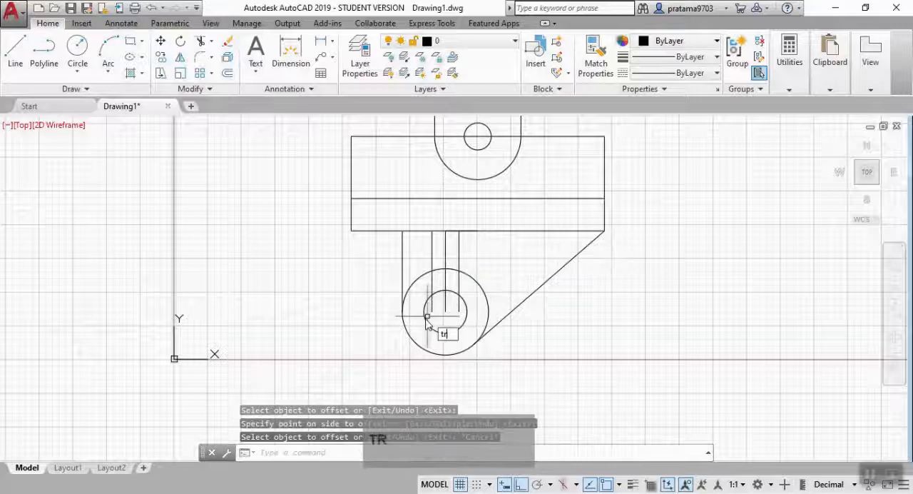
# Trim the three vertical lines between the outer and inner circles.
pyautogui.write('tr')
pyautogui.press('Return')
pyautogui.press('Return')
pyautogui.scroll(5, 431, 291)
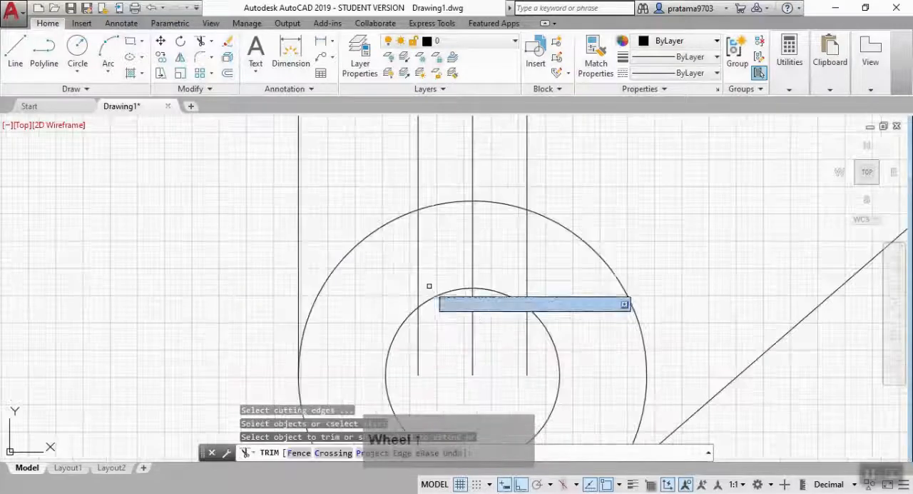
pyautogui.click(398, 251)
pyautogui.click(536, 265)
pyautogui.press('Escape')
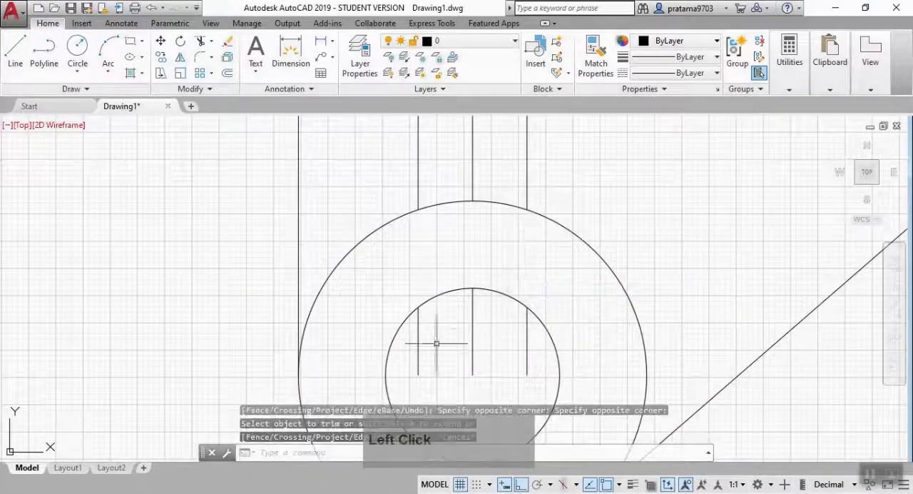
# Erase the three leftover line pieces inside the inner circle.
pyautogui.click(535, 367)
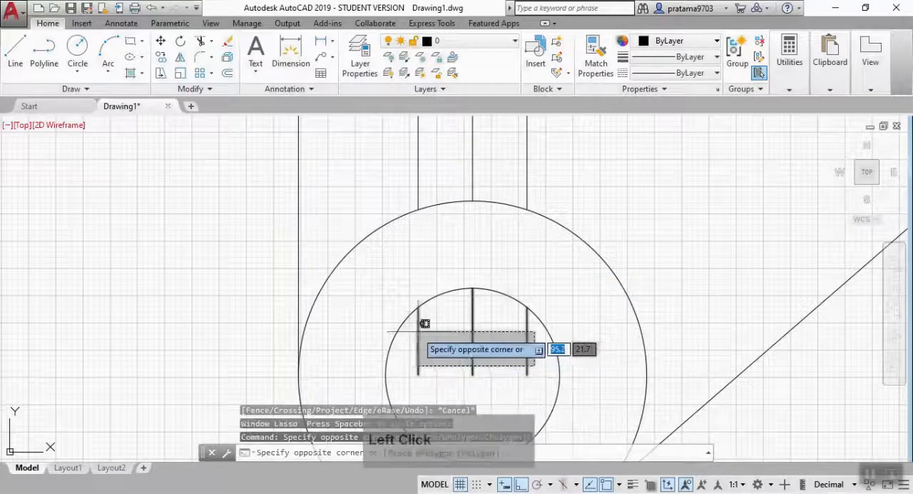
pyautogui.click(419, 325)
pyautogui.press('Delete')
# Erase the middle vertical line between the two offset lines above the outer circle.
pyautogui.scroll(-5, 486, 303)
pyautogui.moveTo(486, 303); pyautogui.dragTo(461, 291, button='middle')
pyautogui.scroll(4, 442, 288)
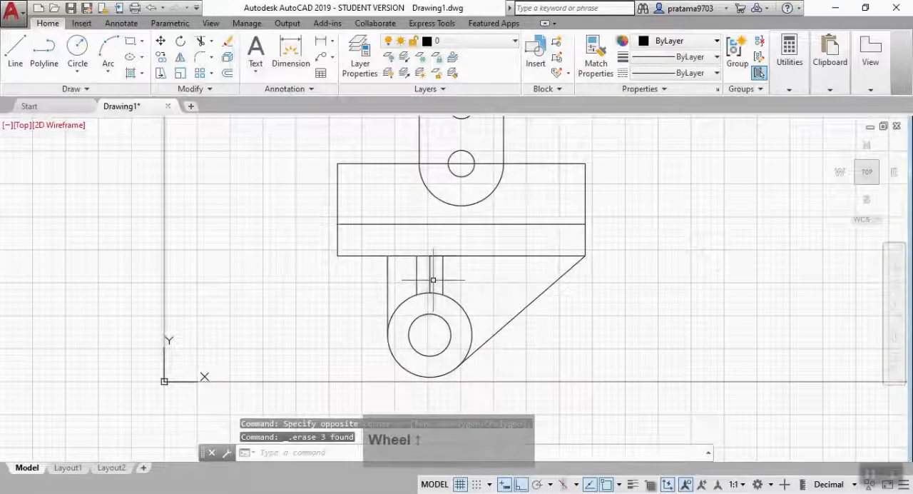
pyautogui.click(433, 280)
pyautogui.press('Delete')
pyautogui.scroll(-2, 449, 261)
pyautogui.moveTo(449, 261); pyautogui.dragTo(452, 283, button='middle')
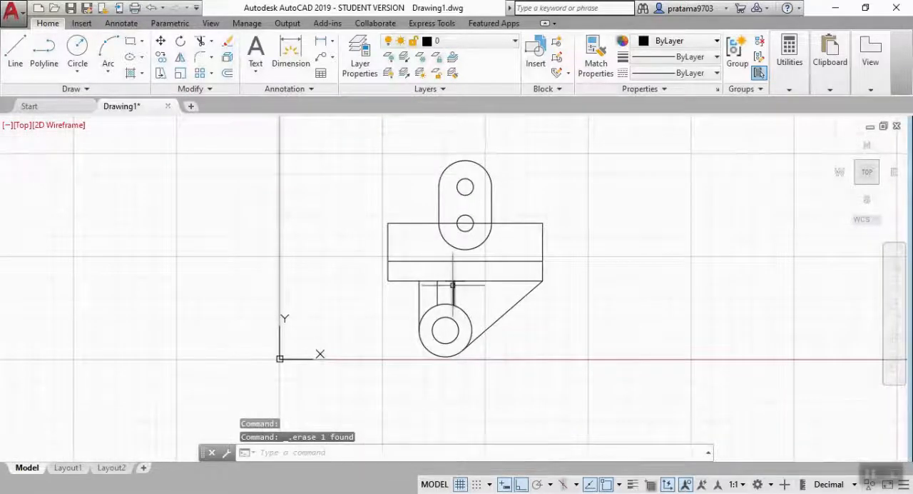
pyautogui.click(355, 151)
pyautogui.click(612, 378)
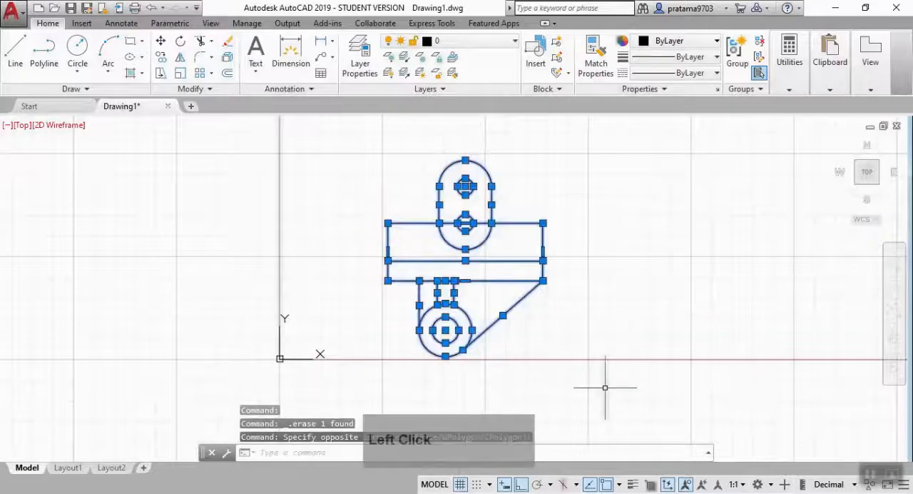
pyautogui.press('Escape')
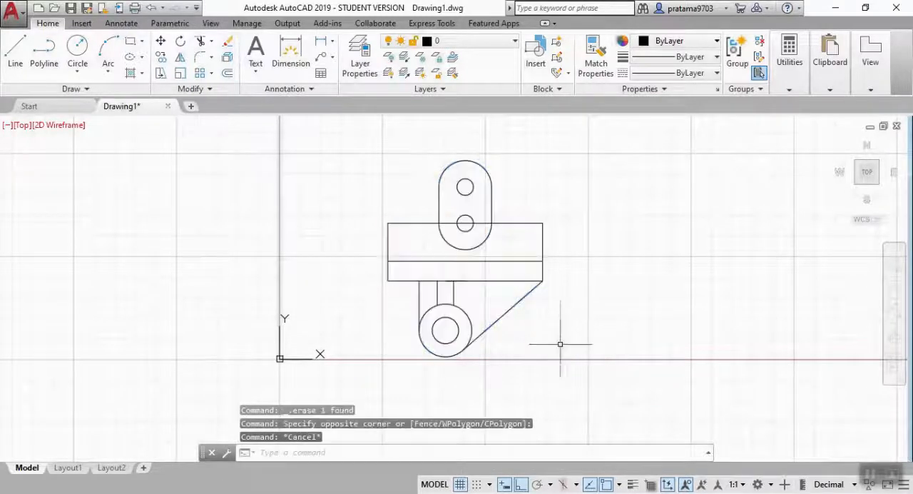
# Join the connected lines and arcs of the whole part drawing.
pyautogui.click(333, 140)
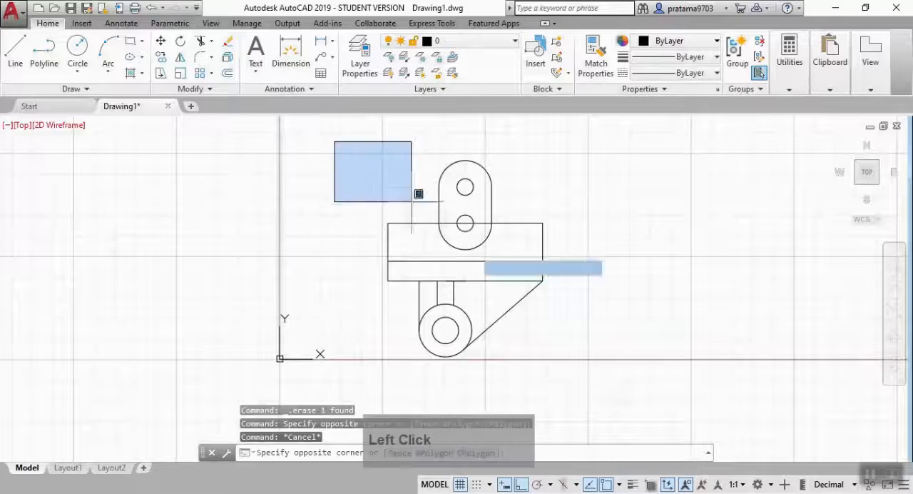
pyautogui.click(570, 368)
pyautogui.write('j')
pyautogui.press('Return')
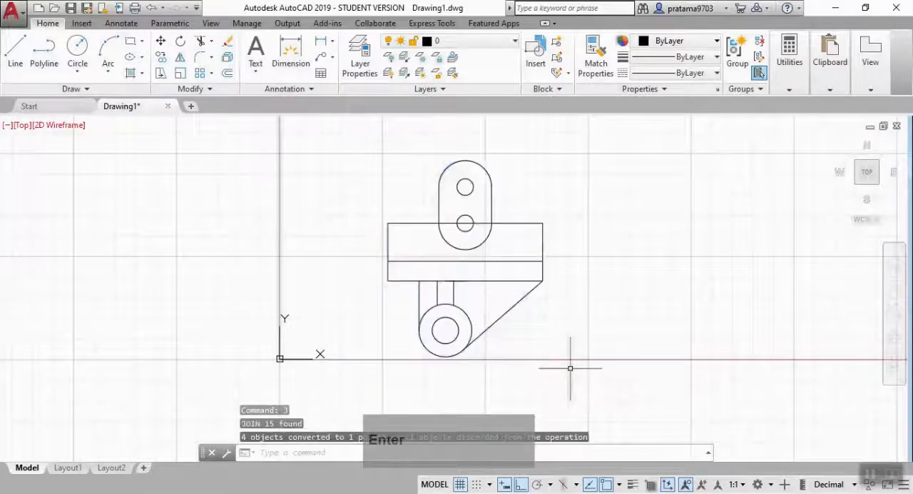
# Trim the rectangle's upper edge inside the slot on both sides of the lower hole.
pyautogui.scroll(5, 515, 302)
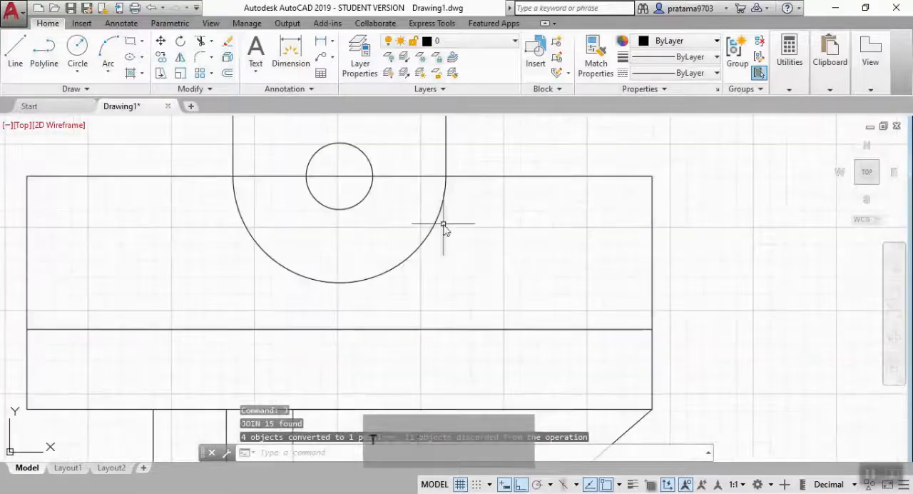
pyautogui.write('tr')
pyautogui.press('Return')
pyautogui.press('Return')
pyautogui.click(397, 215)
pyautogui.click(411, 156)
pyautogui.click(308, 204)
pyautogui.click(278, 153)
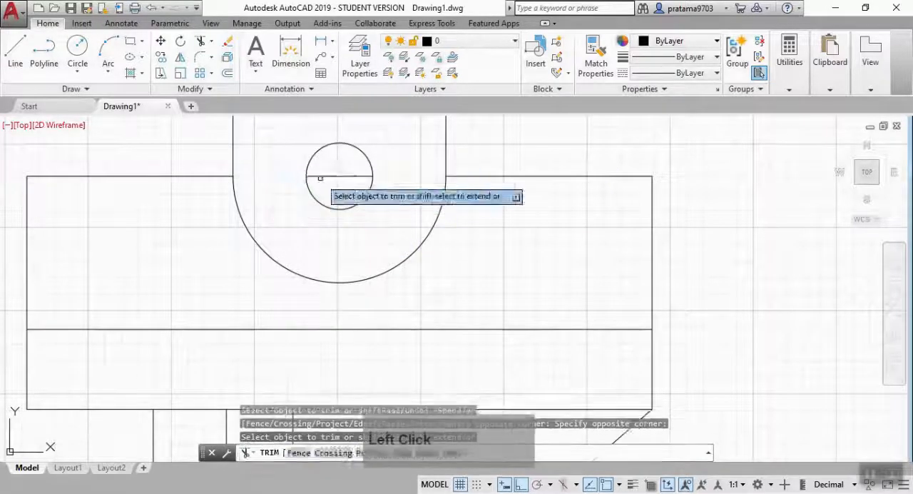
# Erase the leftover line piece inside the slot's lower hole.
pyautogui.press('Escape')
pyautogui.click(326, 175)
pyautogui.press('Delete')
pyautogui.scroll(-3, 422, 250)
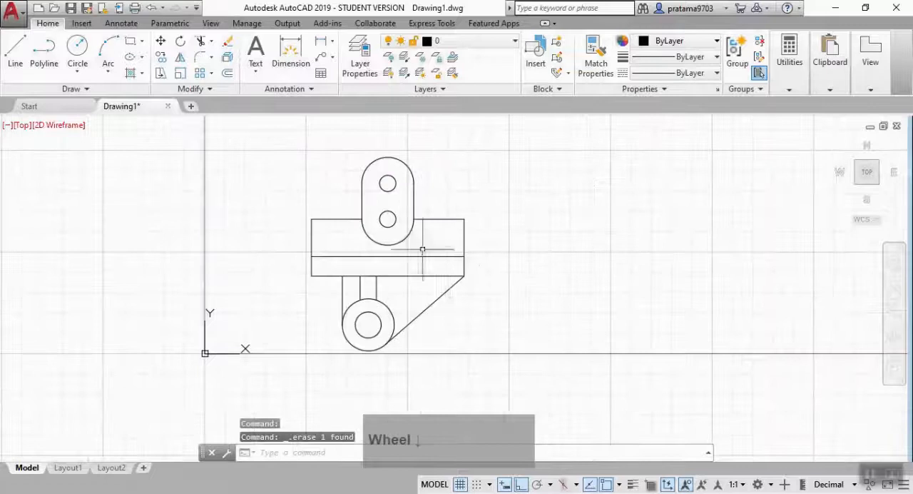
# Switch to the SW isometric view and presspull the slot area around its two holes to a height of 12.
pyautogui.moveTo(433, 279); pyautogui.dragTo(465, 259, button='middle')
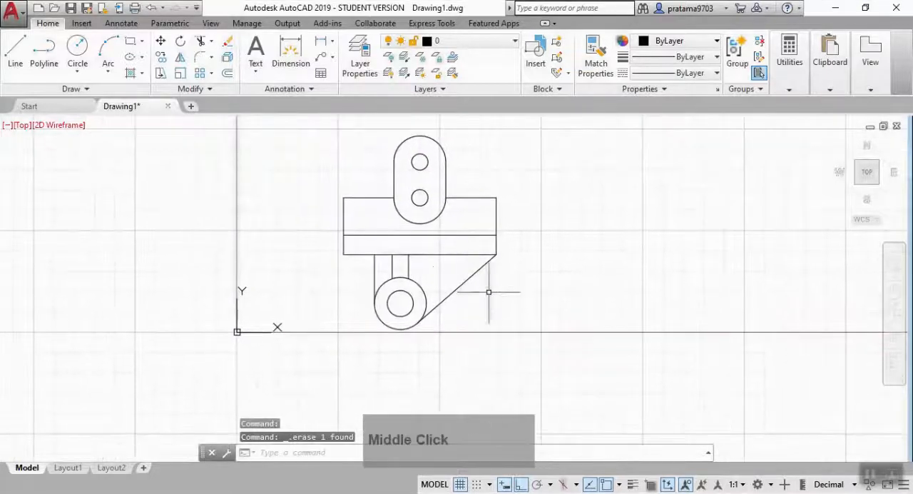
pyautogui.click(857, 183)
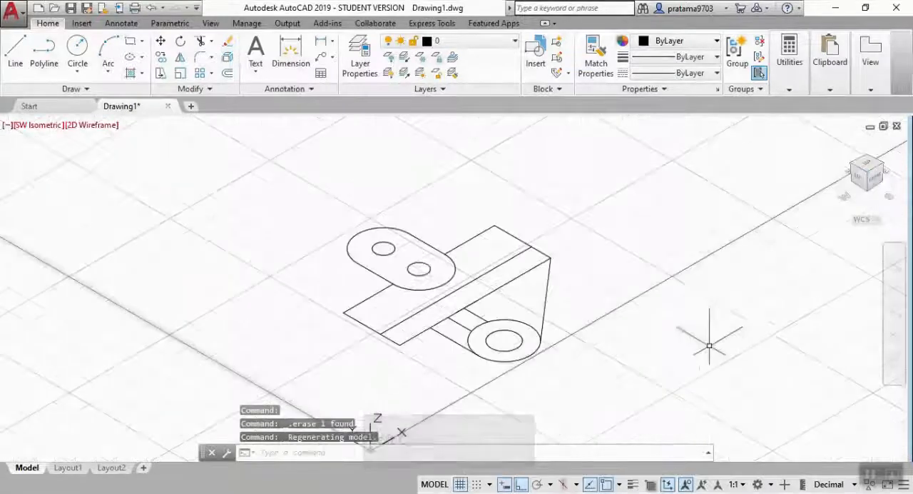
pyautogui.write('P')
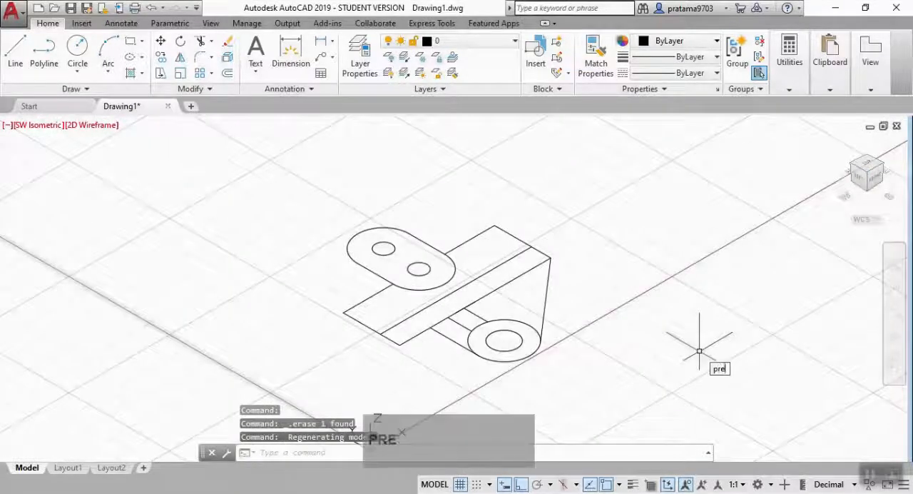
pyautogui.write('res')
pyautogui.click(720, 350)
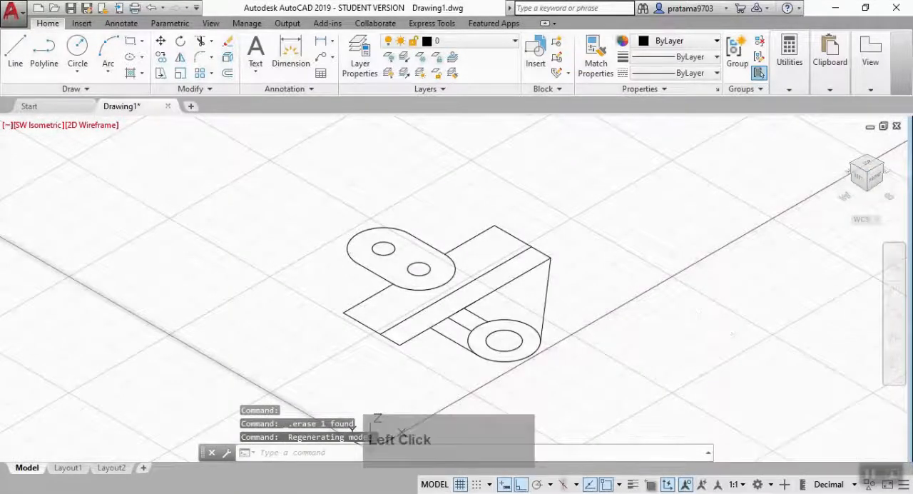
pyautogui.click(378, 251)
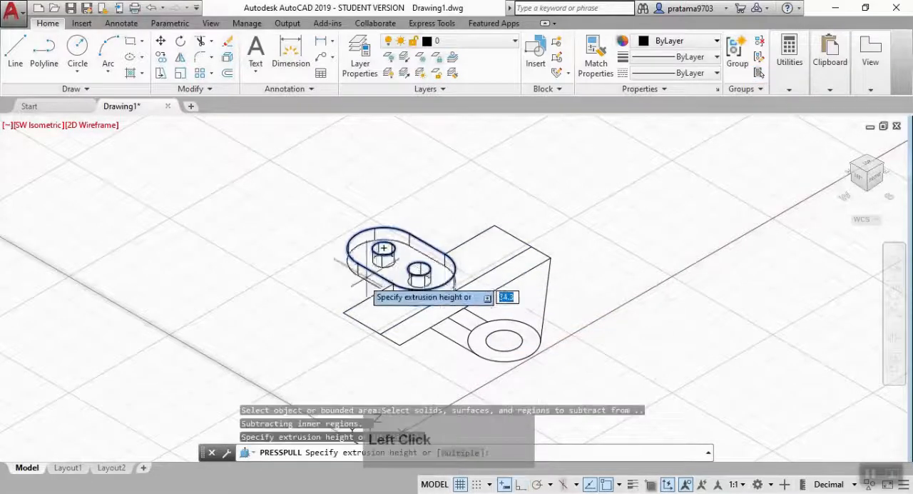
pyautogui.write('1')
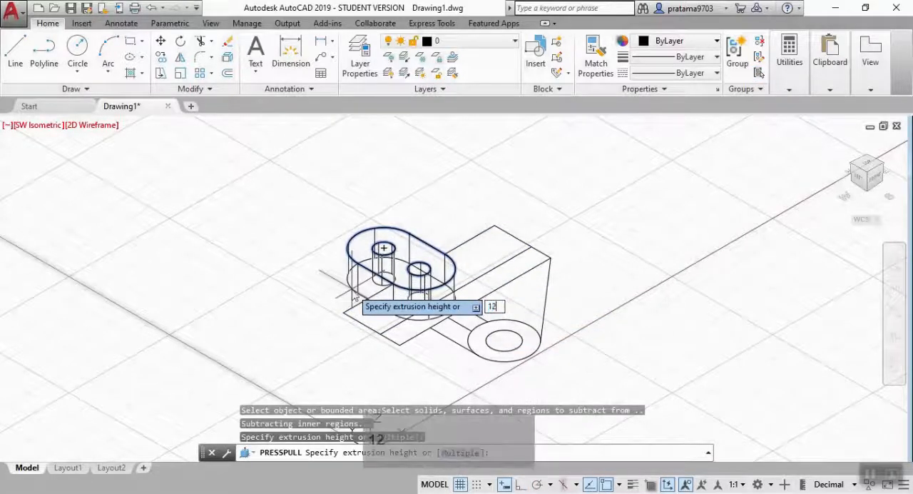
pyautogui.write('2')
pyautogui.press('Return')
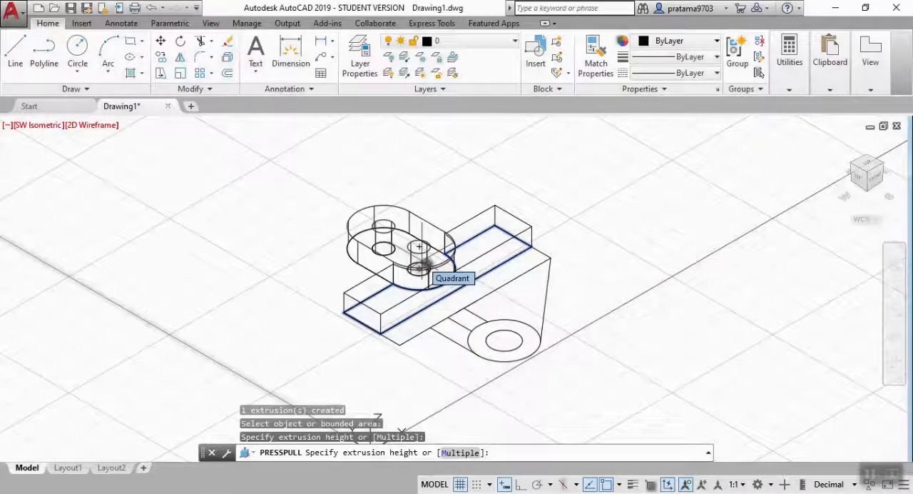
# Presspull the wider strip of the rectangle next to the slot to a height of 9.
pyautogui.write('9')
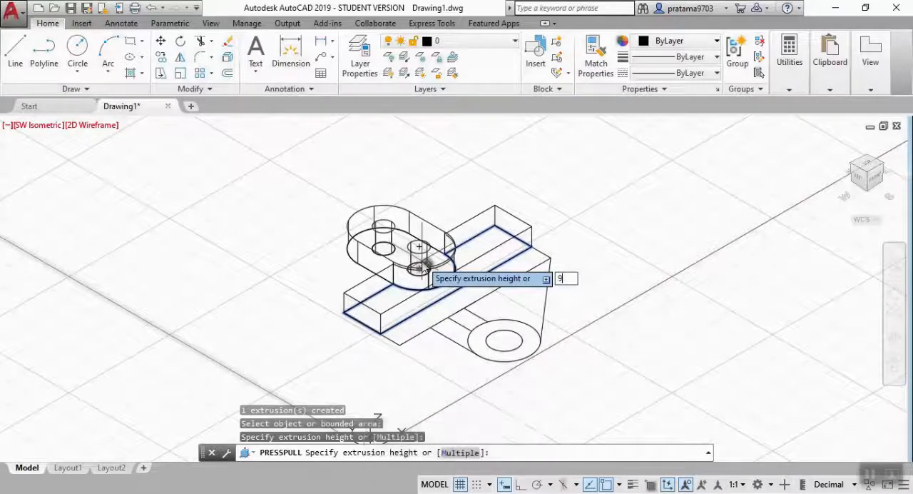
pyautogui.press('Return')
pyautogui.moveTo(607, 335); pyautogui.dragTo(624, 265, button='middle')
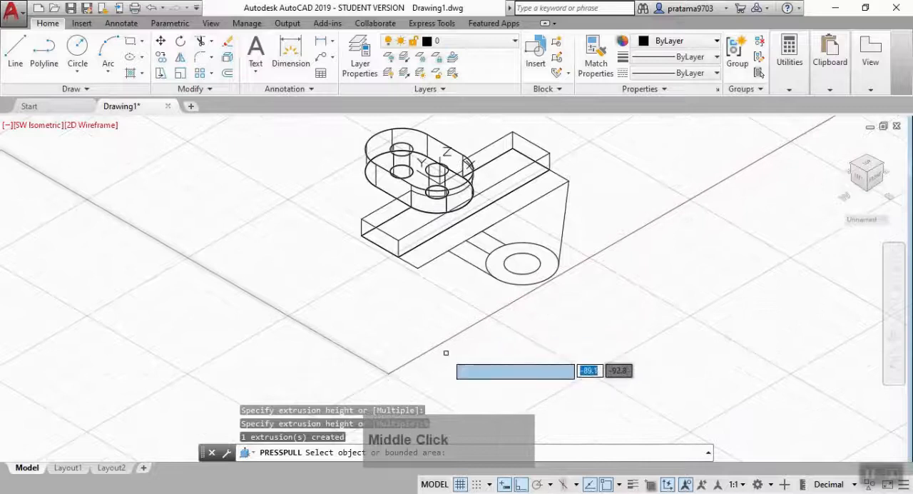
pyautogui.press('Return')
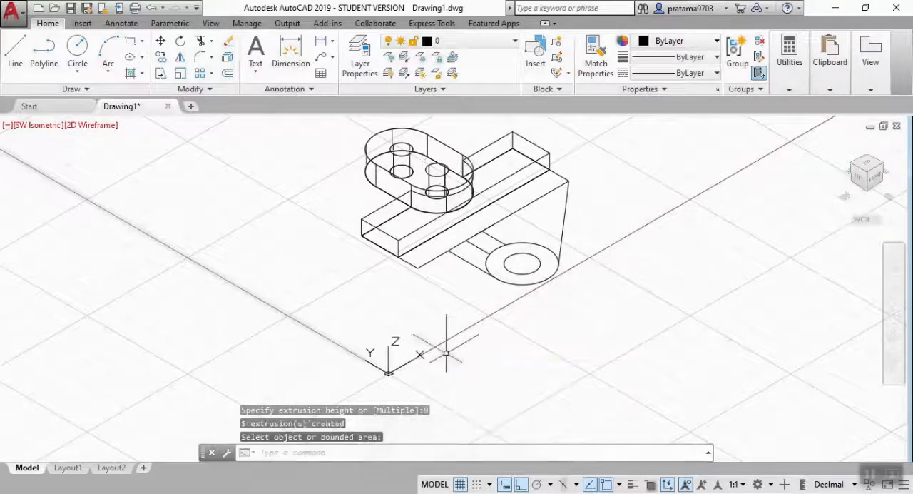
pyautogui.click(388, 348)
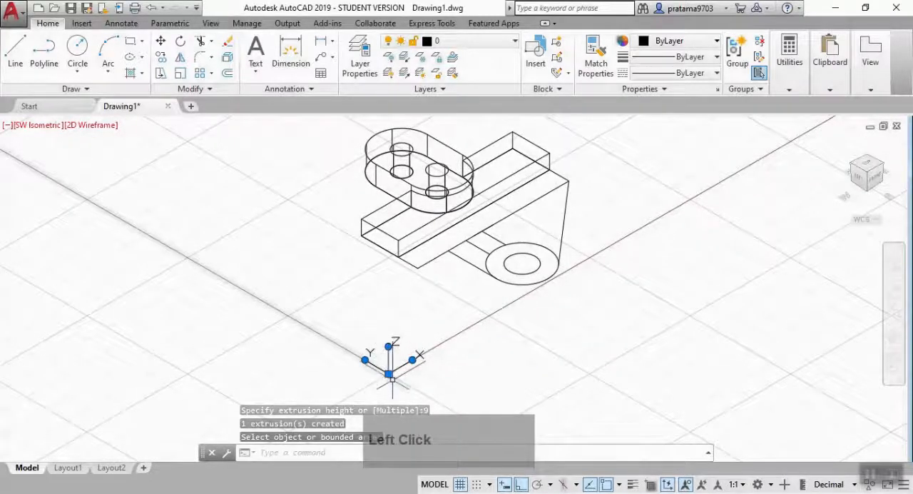
pyautogui.moveTo(391, 376); pyautogui.dragTo(418, 304, button='middle')
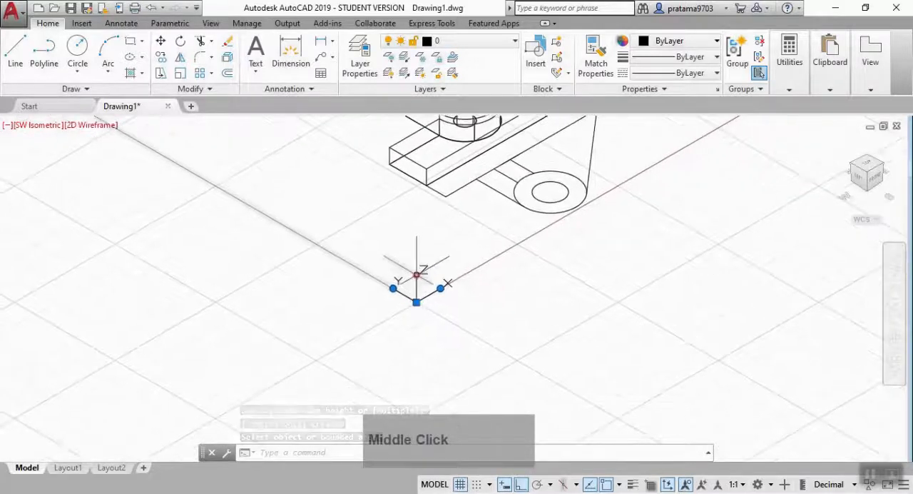
pyautogui.click(417, 274)
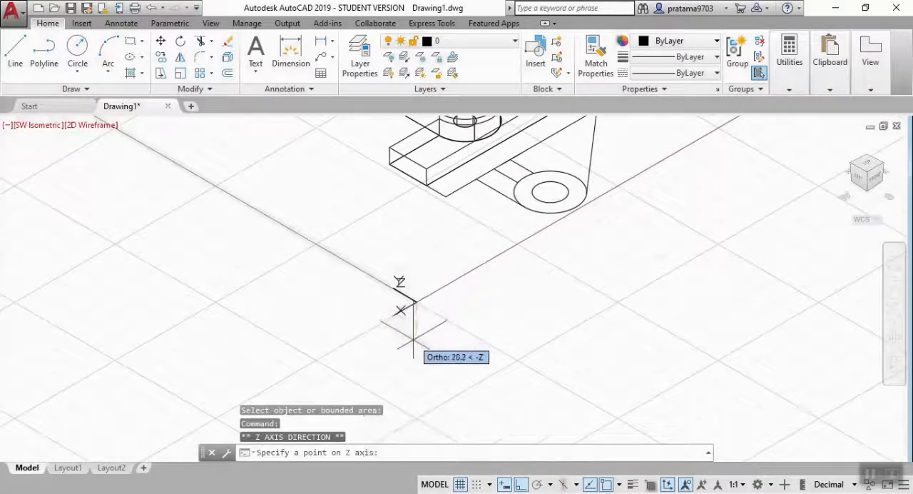
pyautogui.press('Return')
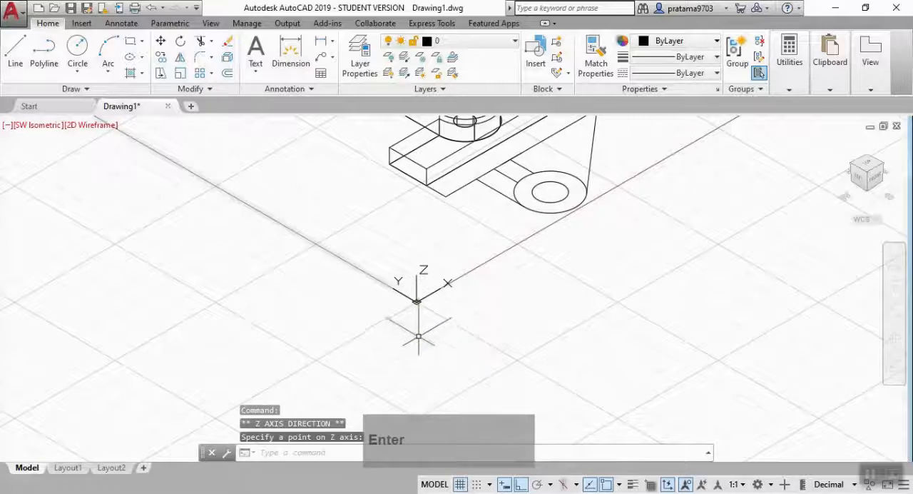
# Presspull the narrow strip of the rectangle on the boss side to a height of 25.
pyautogui.moveTo(563, 249); pyautogui.dragTo(467, 366, button='middle')
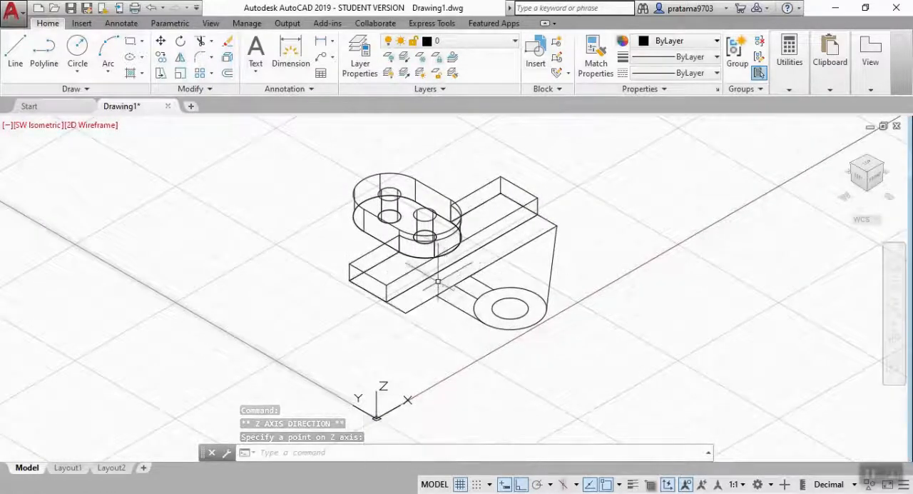
pyautogui.write('prs')
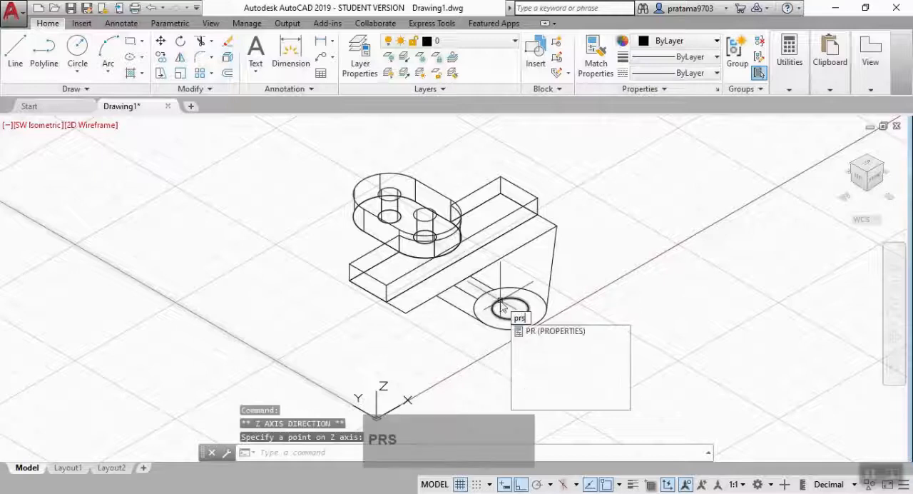
pyautogui.write('\\e')
pyautogui.press('BackSpace')
pyautogui.press('BackSpace')
pyautogui.press('BackSpace')
pyautogui.write('es')
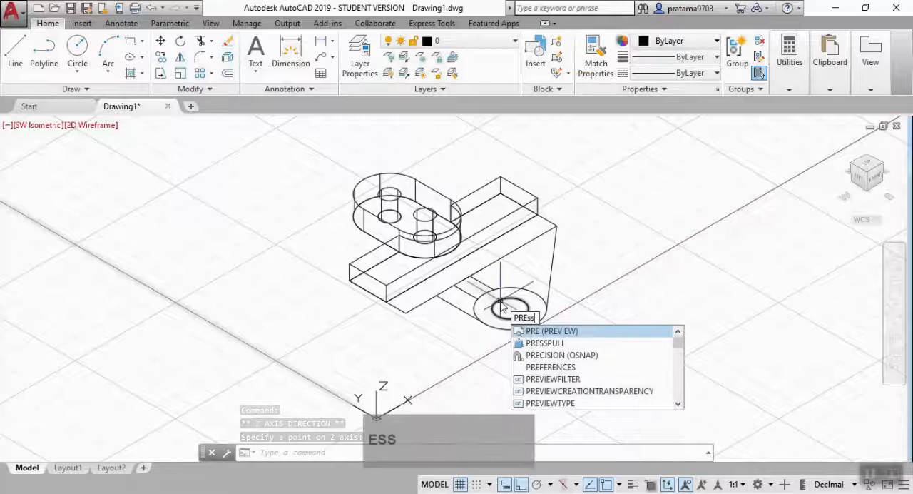
pyautogui.write('s')
pyautogui.click(549, 331)
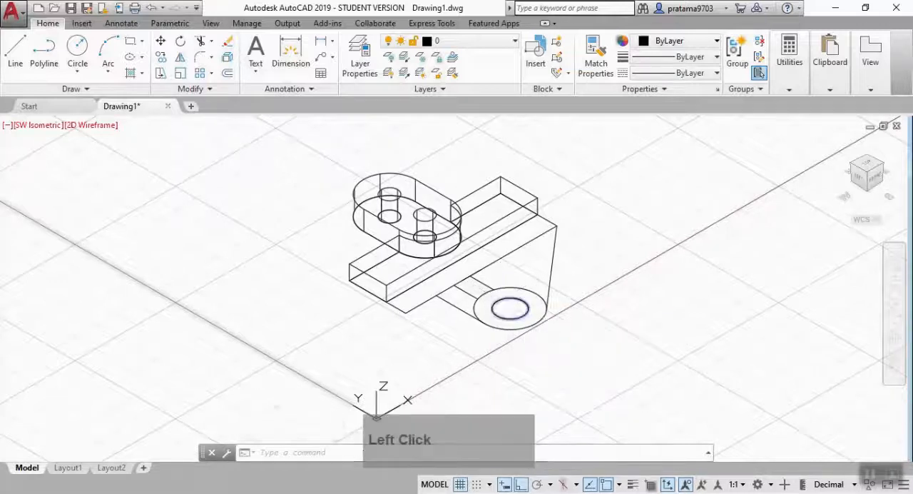
pyautogui.click(460, 278)
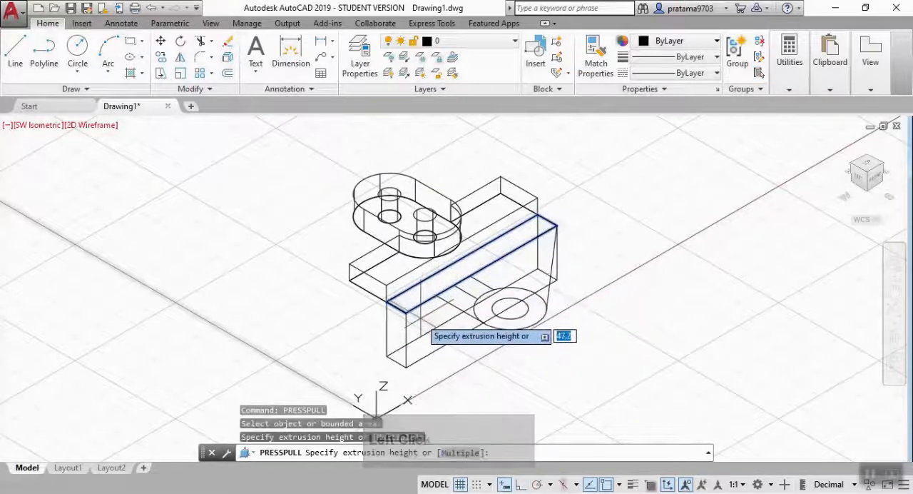
pyautogui.write('2')
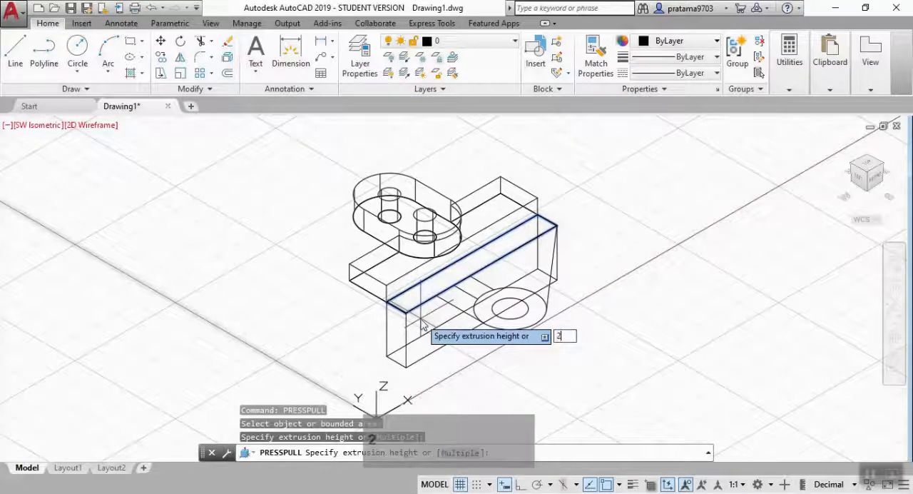
pyautogui.write('5')
pyautogui.press('Return')
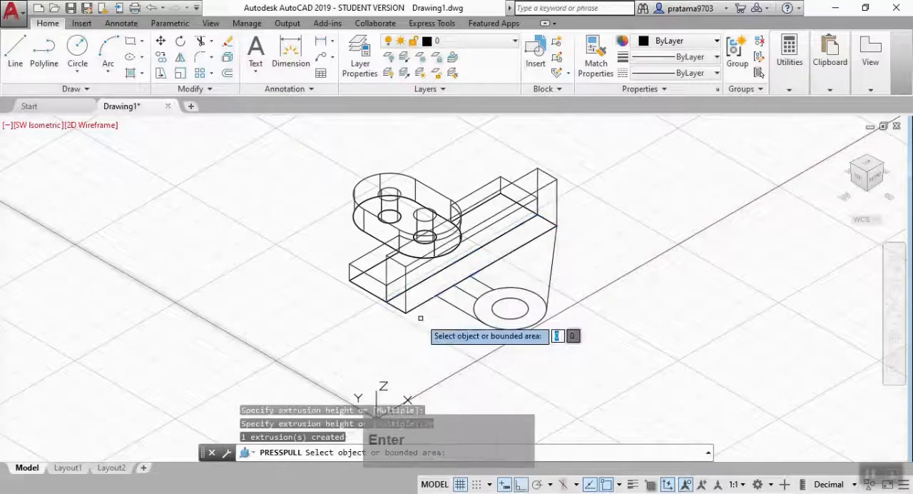
# Presspull the ring between the boss's outer and inner circles to a height of 50.
pyautogui.click(500, 293)
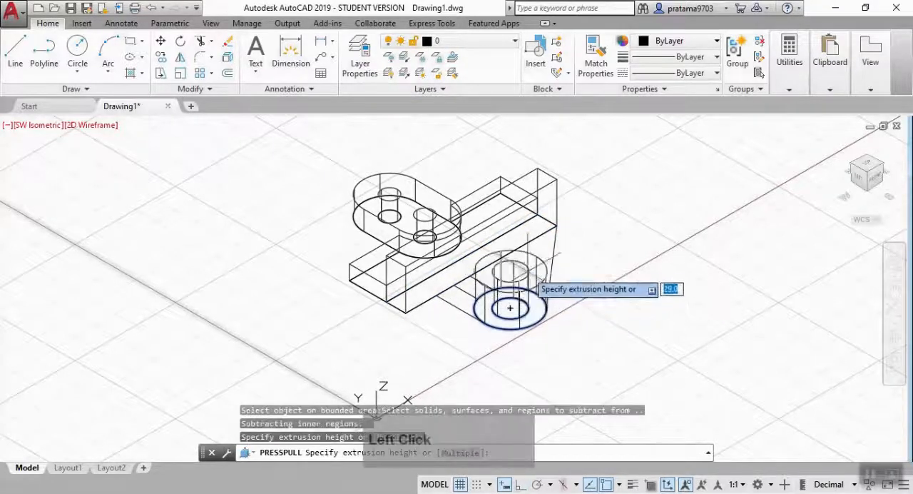
pyautogui.write('5')
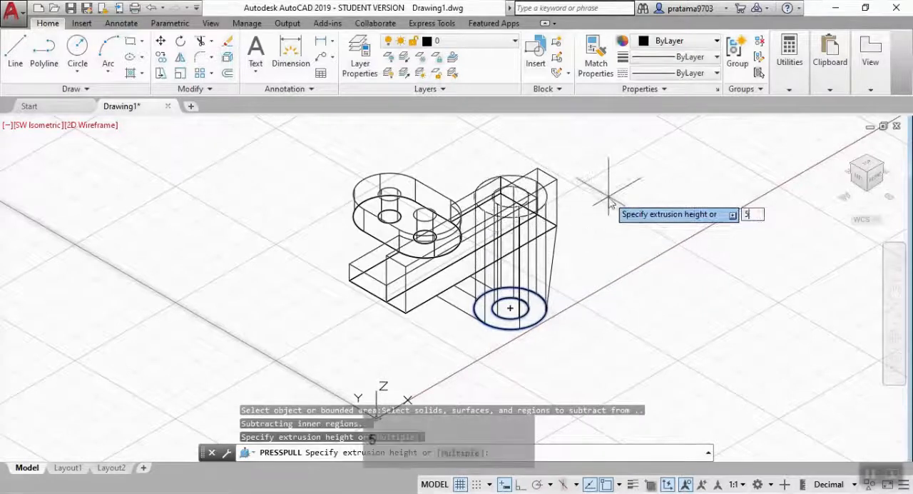
pyautogui.write('0')
pyautogui.press('Return')
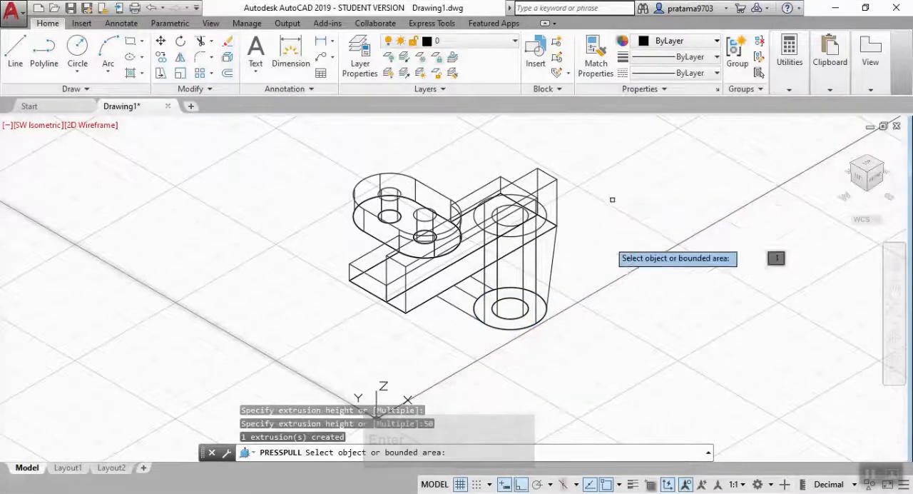
# Presspull the two web areas on either side of the central rib, between the narrow strip and the boss.
pyautogui.click(448, 290)
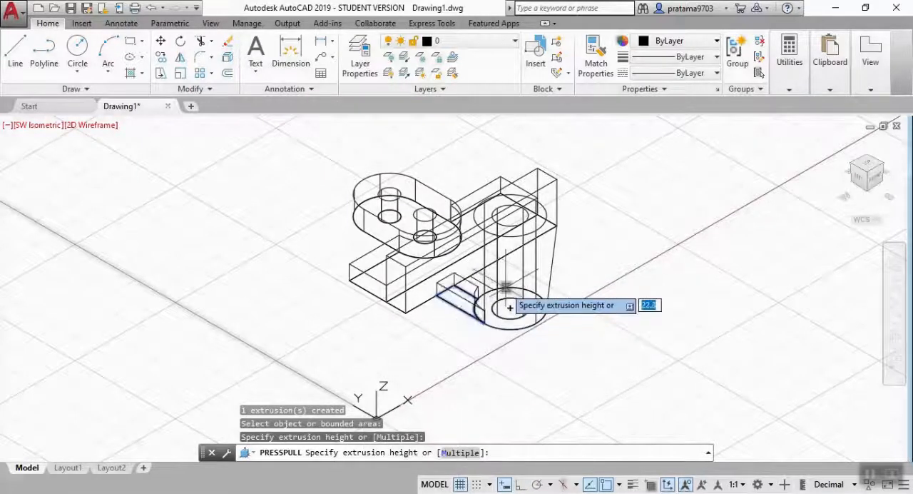
pyautogui.press('Return')
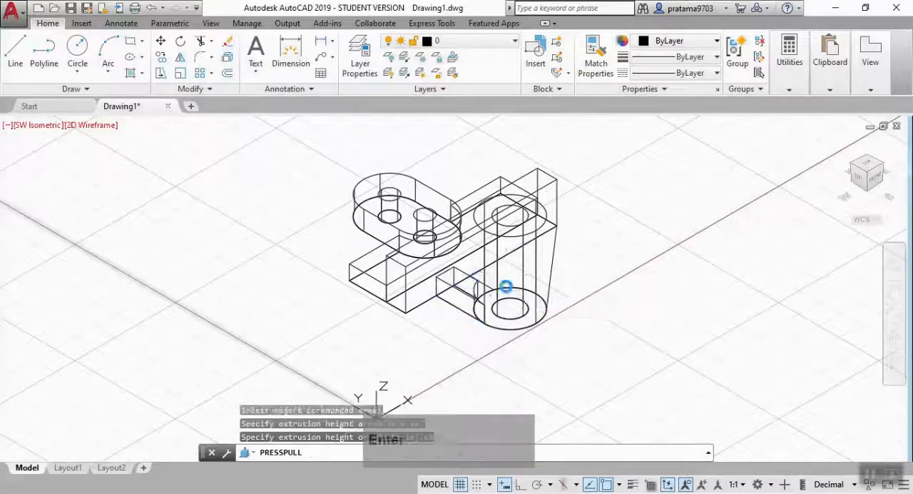
pyautogui.click(510, 308)
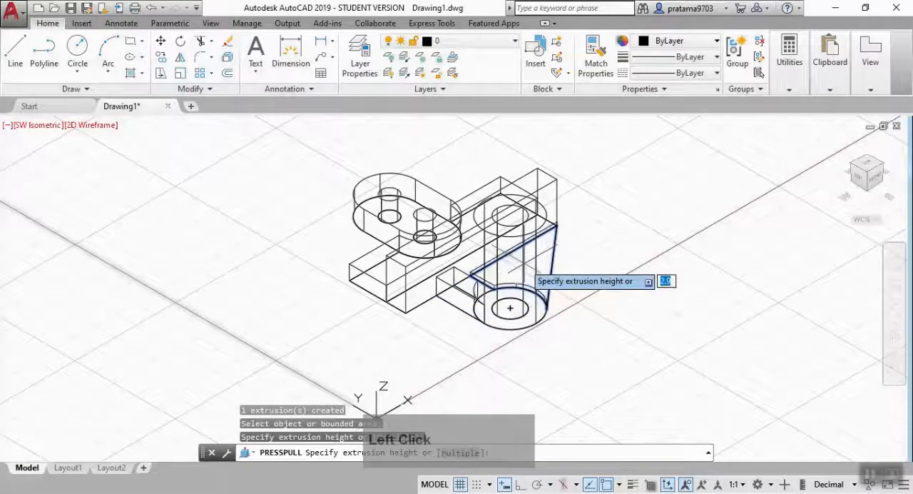
pyautogui.write('10')
pyautogui.press('Return')
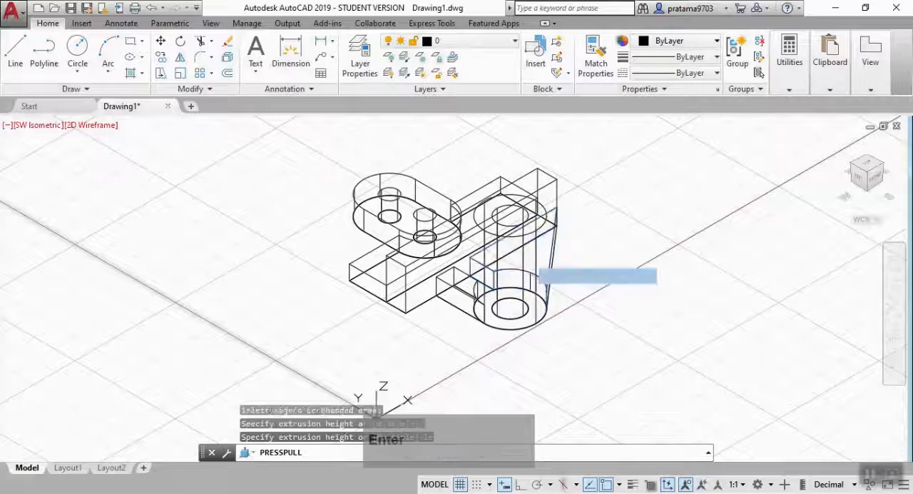
# Finish presspulling the web areas between the narrow strip and the boss.
pyautogui.press('Return')
pyautogui.write('M')
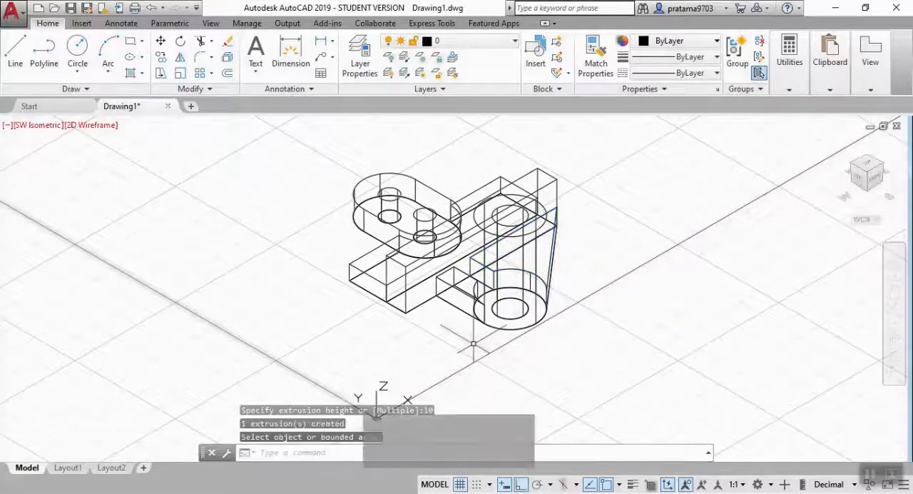
pyautogui.press('Return')
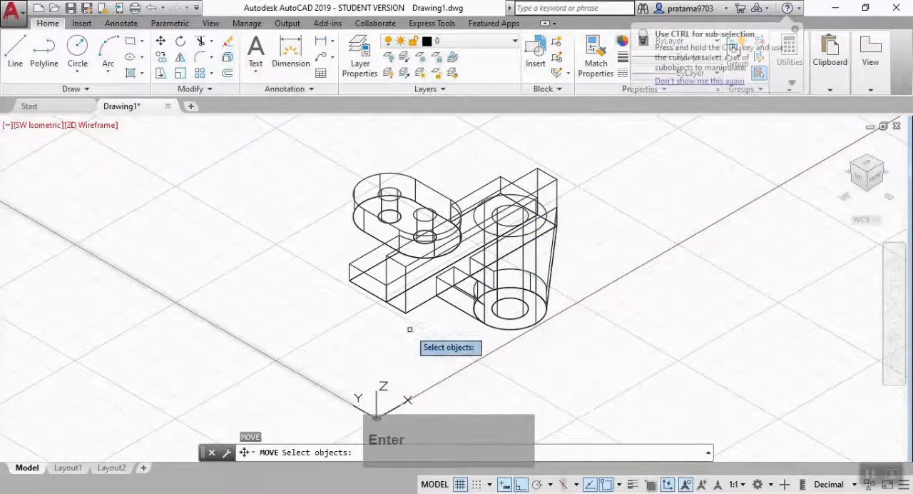
pyautogui.click(450, 283)
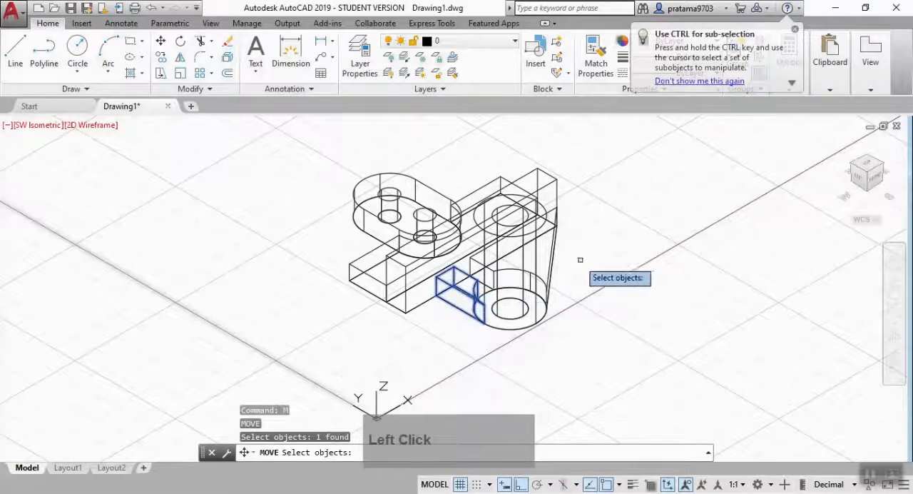
pyautogui.click(553, 249)
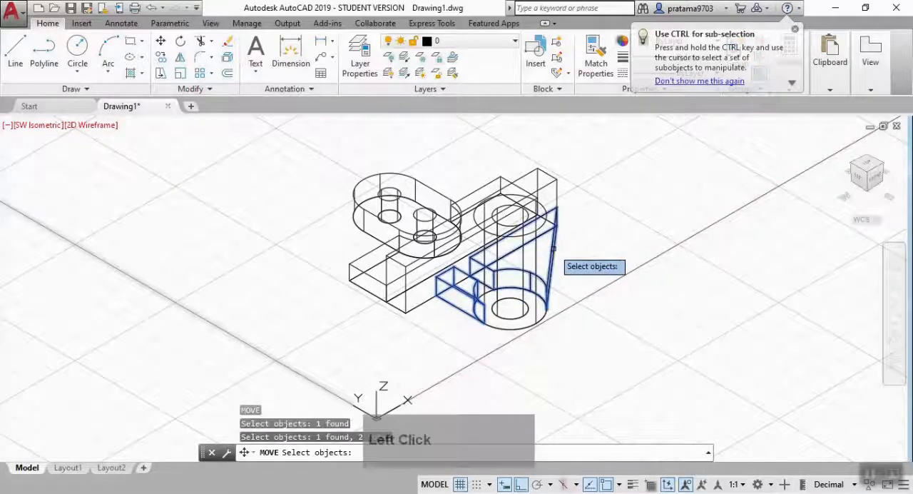
pyautogui.press('Return')
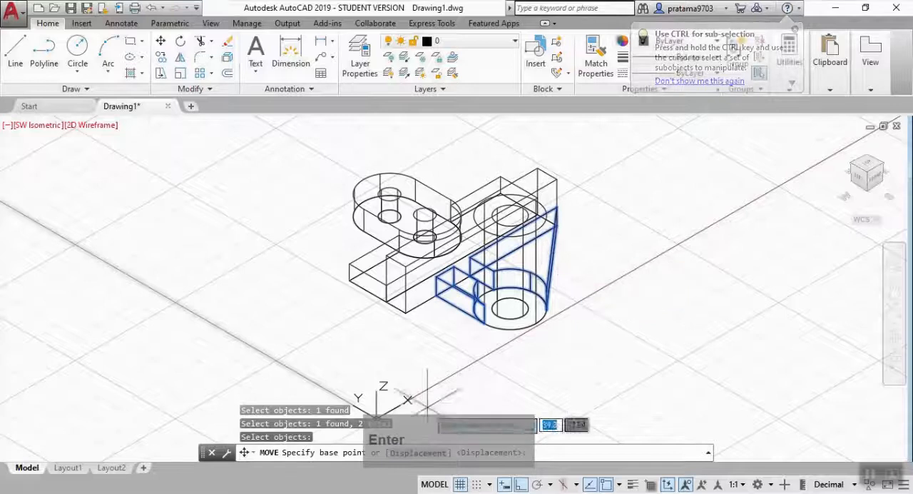
pyautogui.scroll(5, 445, 321)
pyautogui.moveTo(437, 248); pyautogui.dragTo(464, 380, button='middle')
pyautogui.scroll(-5, 485, 356)
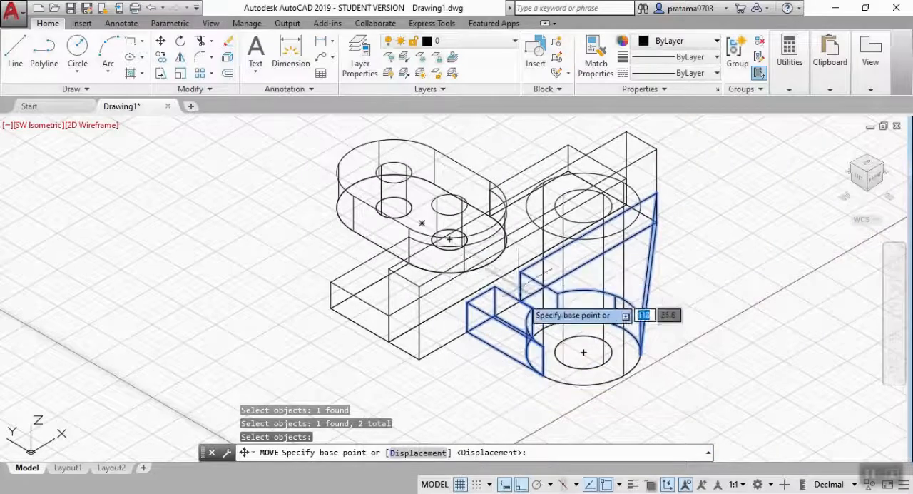
pyautogui.press('Escape')
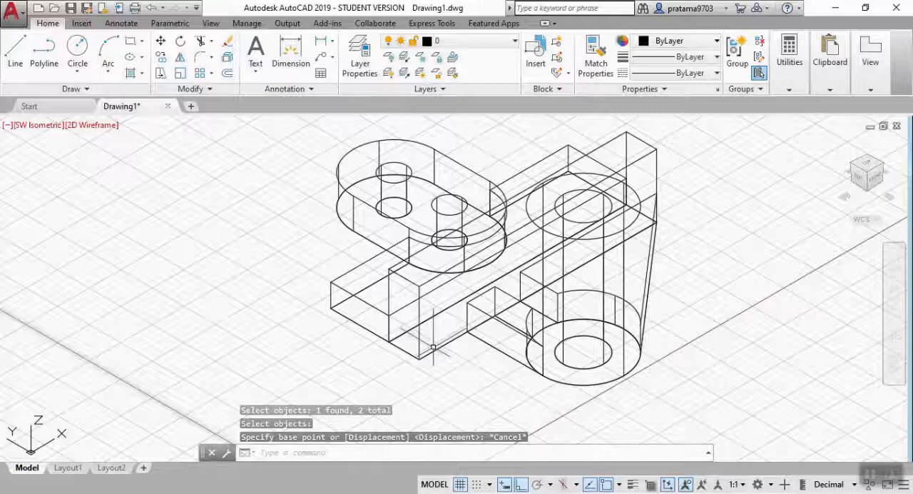
# Move the narrow strip block straight down until its top corner meets the adjoining wider strip's top corner.
pyautogui.press('Return')
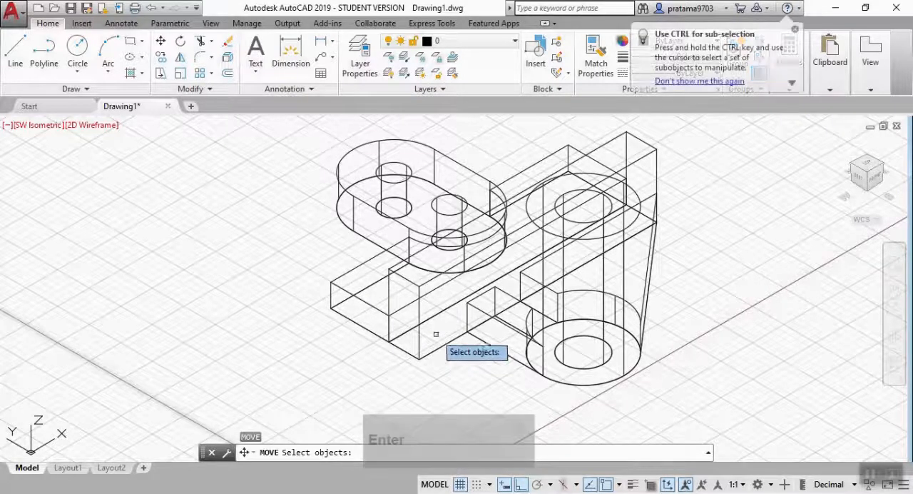
pyautogui.click(420, 343)
pyautogui.press('Return')
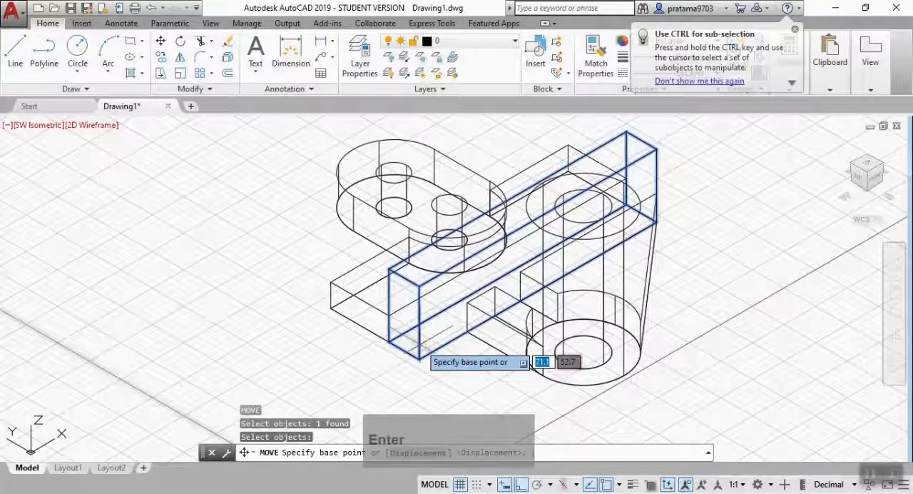
pyautogui.click(388, 269)
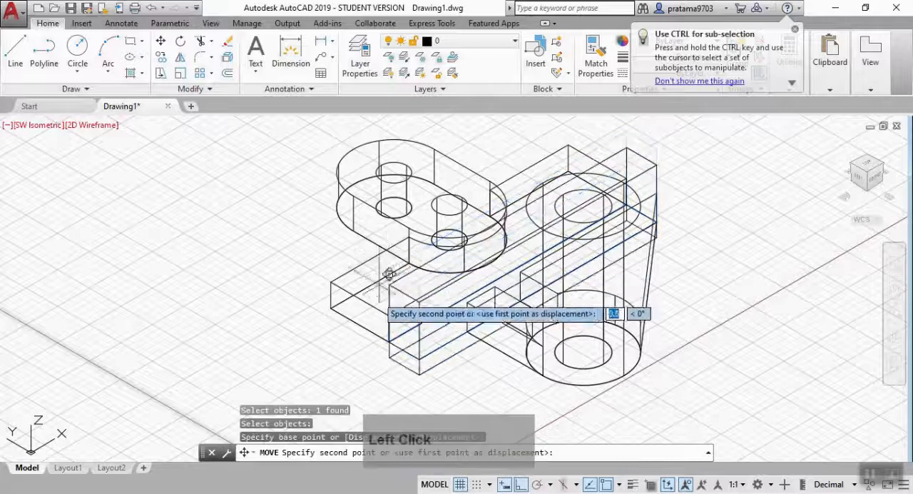
pyautogui.click(389, 314)
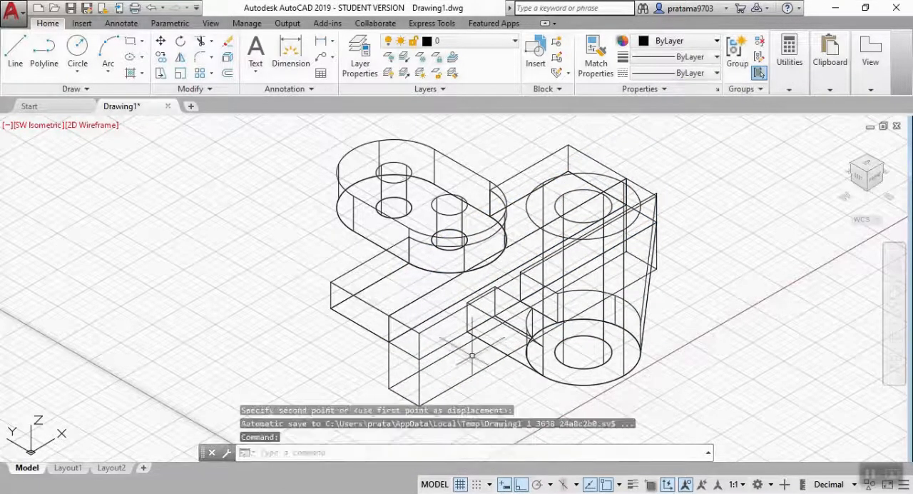
# Move both web solids straight down from a bottom corner until they are level with the narrow strip block's bottom edge.
pyautogui.press('Return')
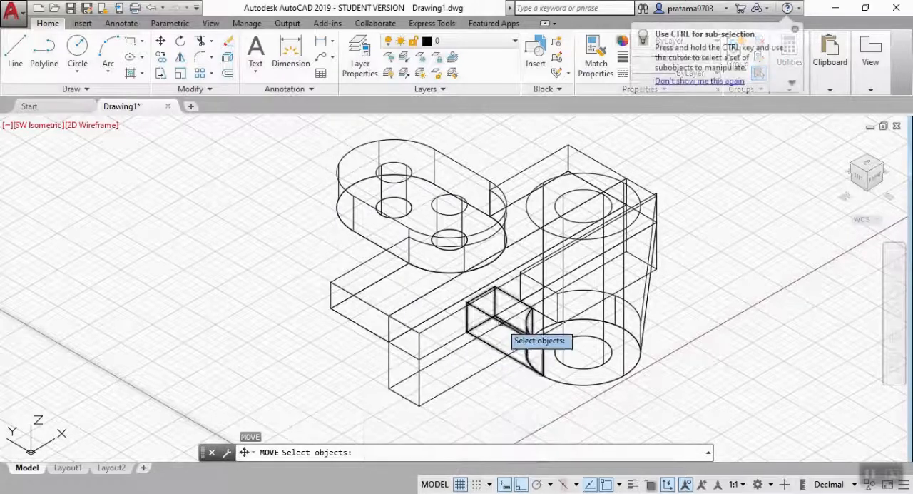
pyautogui.click(511, 327)
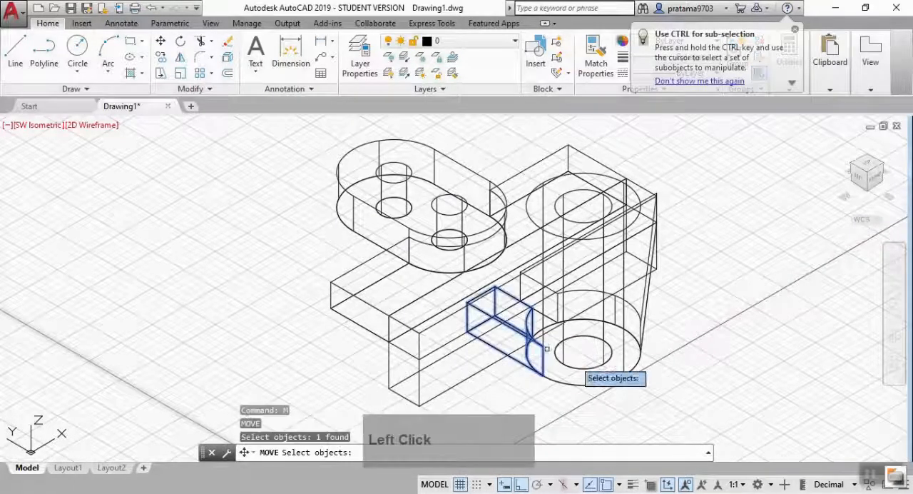
pyautogui.click(649, 293)
pyautogui.press('Return')
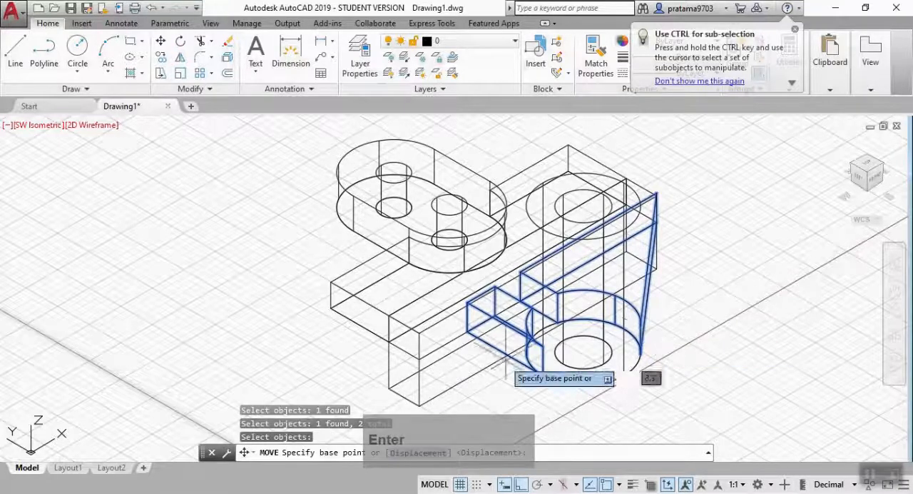
pyautogui.click(467, 330)
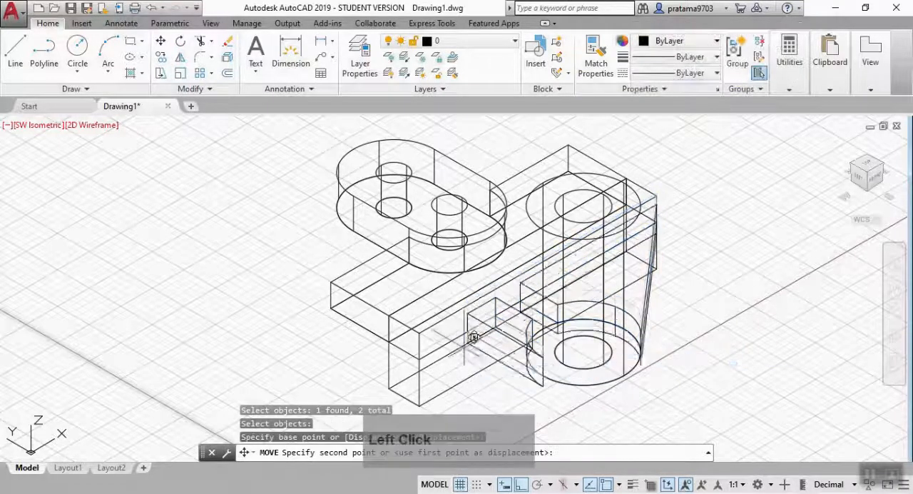
pyautogui.click(465, 375)
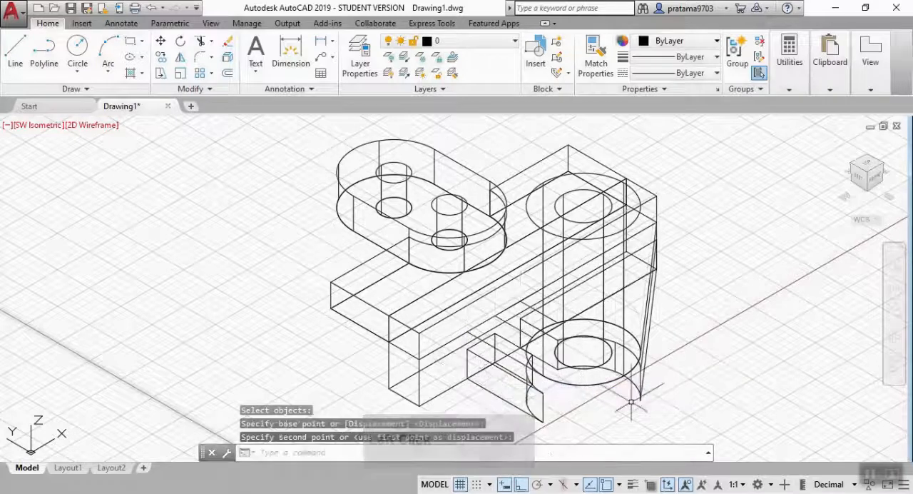
# Move the hollow boss cylinder down from its bottom center to the center of the webs' lower arc.
pyautogui.moveTo(704, 390)
pyautogui.mouseDown(button='middle')
pyautogui.moveTo(687, 316)
pyautogui.moveTo(671, 347)
pyautogui.mouseUp(button='middle')
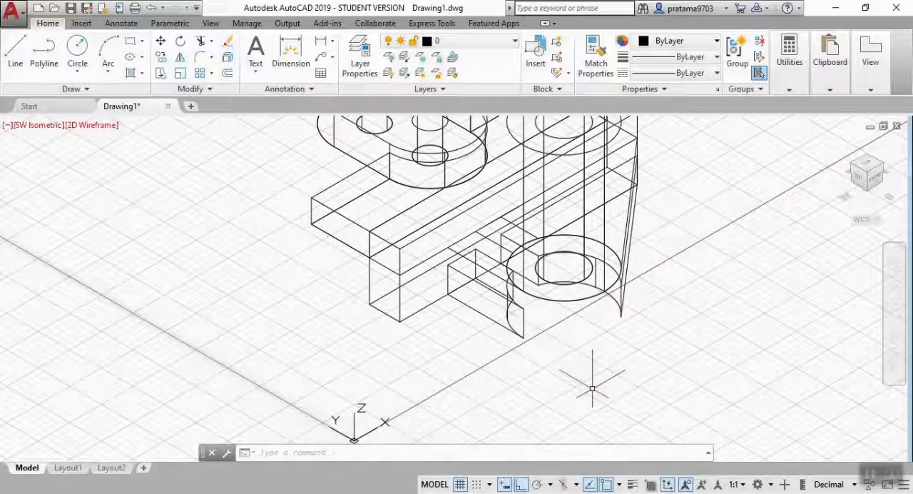
pyautogui.write('m')
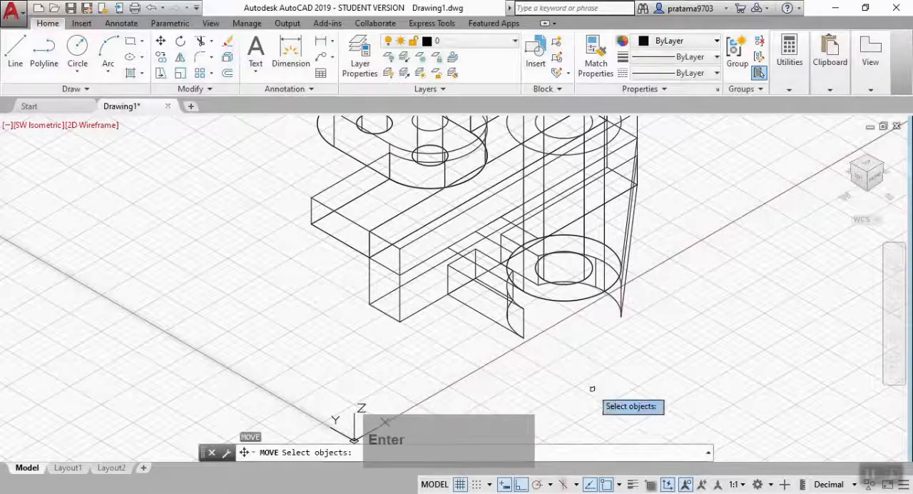
pyautogui.click(550, 300)
pyautogui.press('Return')
pyautogui.moveTo(561, 266); pyautogui.dragTo(559, 352, button='middle')
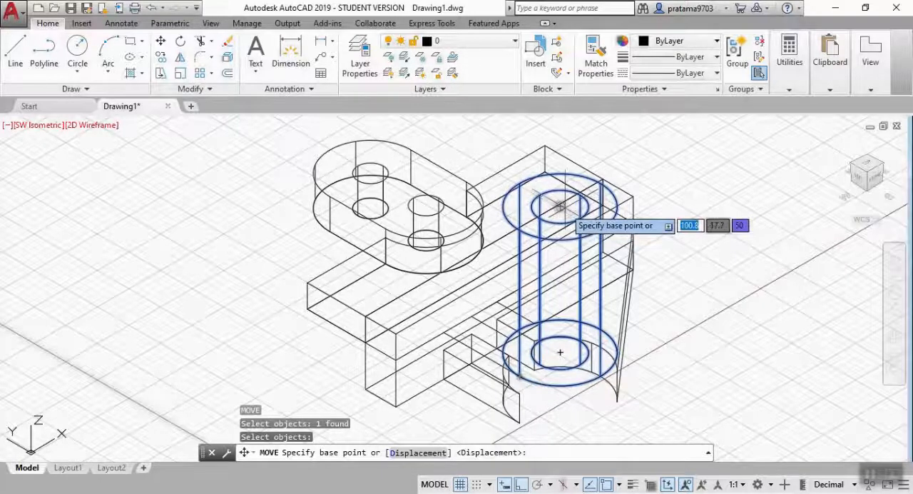
pyautogui.click(560, 351)
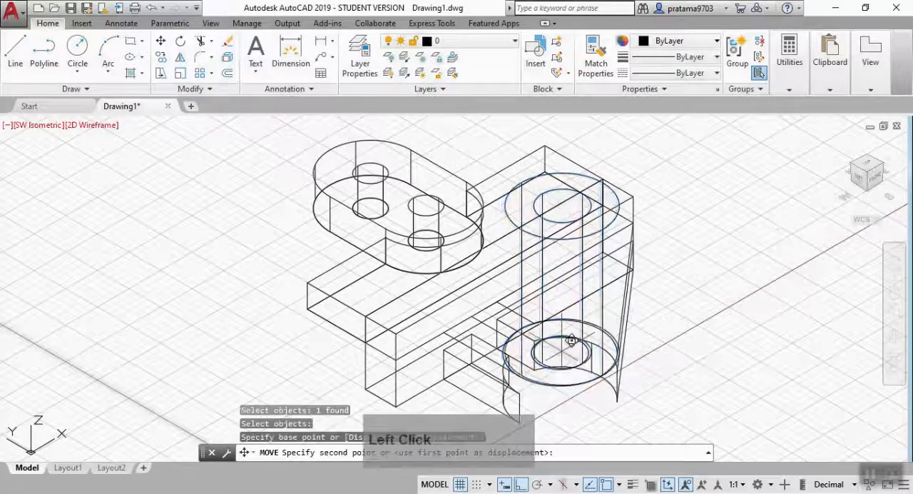
pyautogui.moveTo(560, 349); pyautogui.dragTo(604, 171, button='middle')
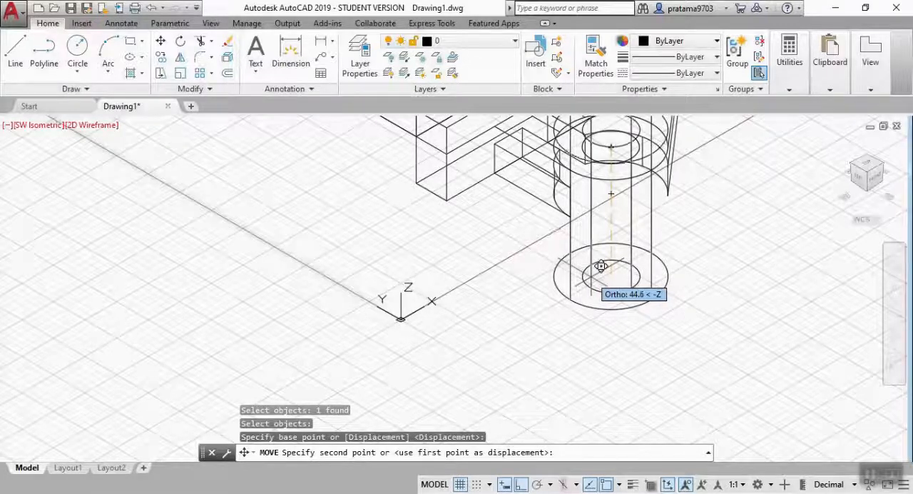
pyautogui.click(611, 191)
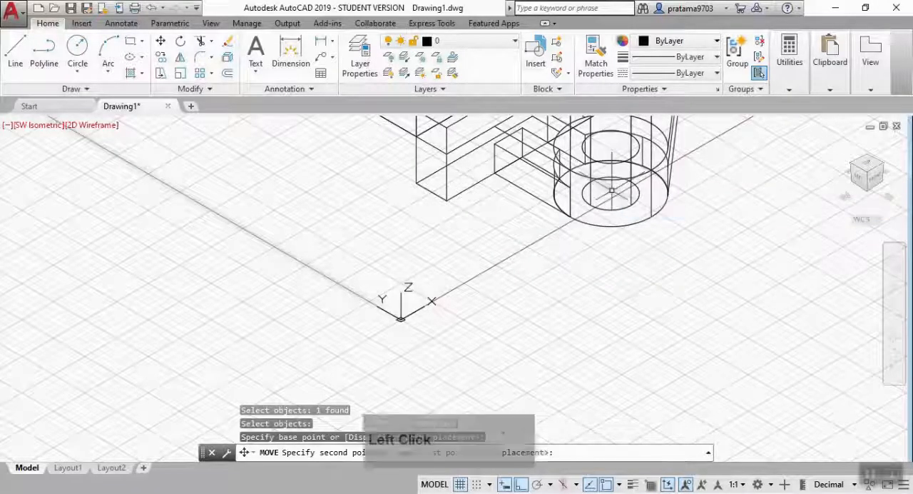
# Move the hollow boss cylinder another 20 downward along the Z axis from its bottom center.
pyautogui.press('Return')
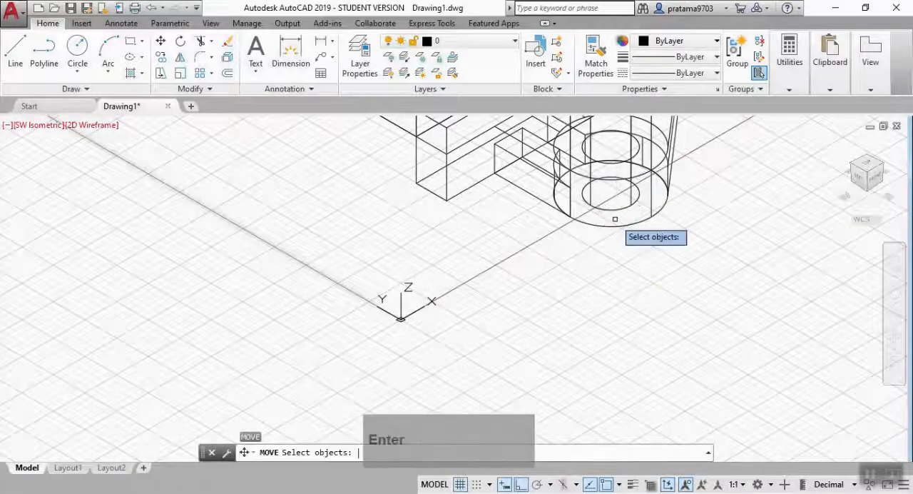
pyautogui.click(623, 225)
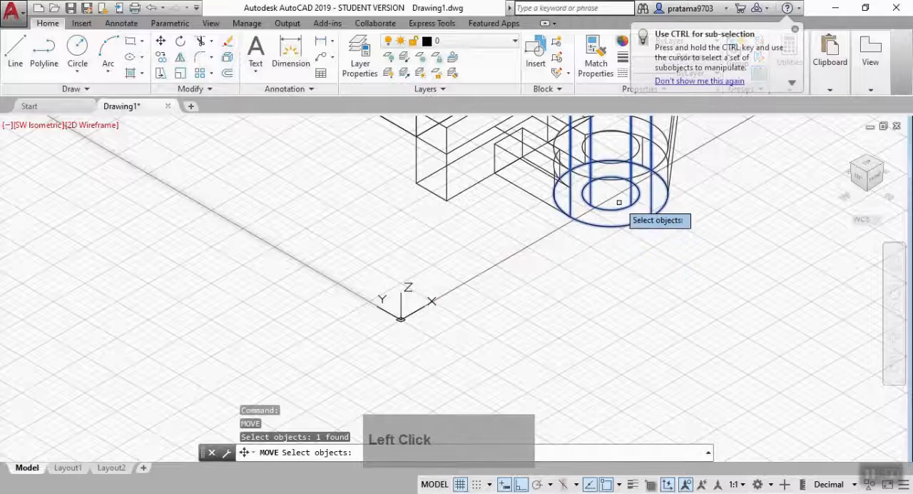
pyautogui.press('Return')
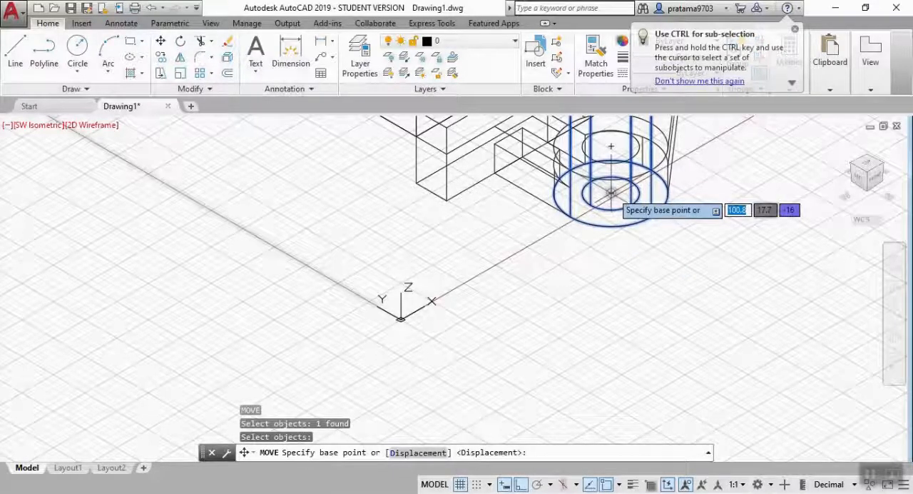
pyautogui.click(618, 193)
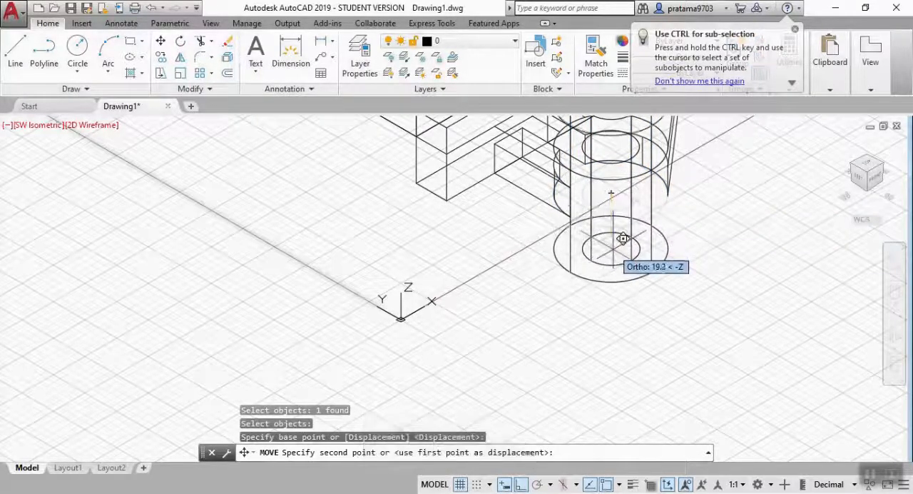
pyautogui.write('20')
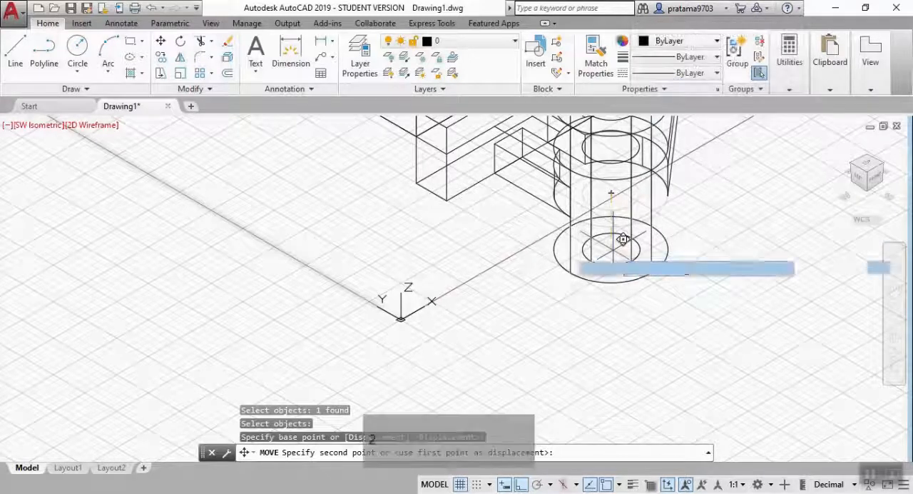
pyautogui.press('Return')
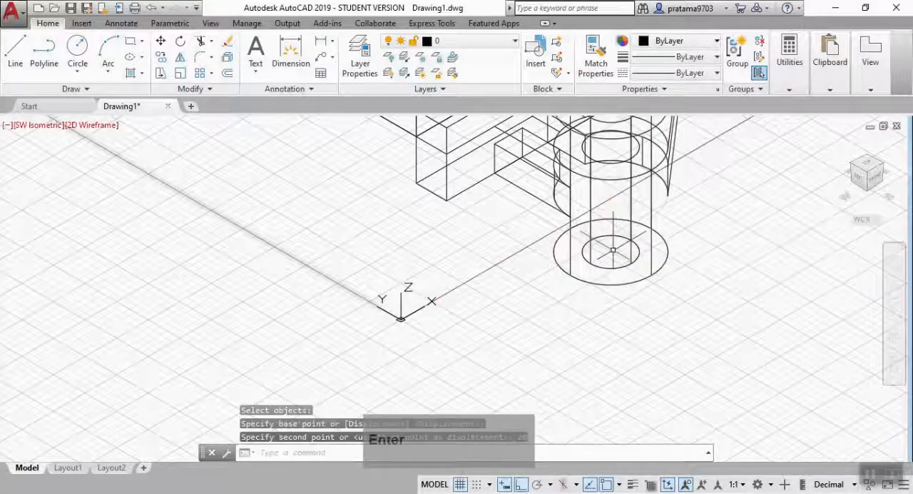
pyautogui.moveTo(737, 224); pyautogui.dragTo(688, 342, button='middle')
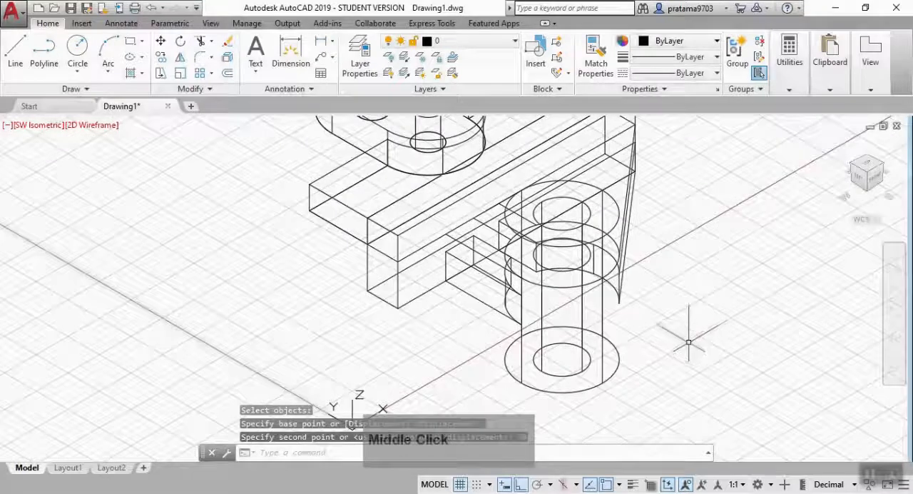
pyautogui.press('Escape')
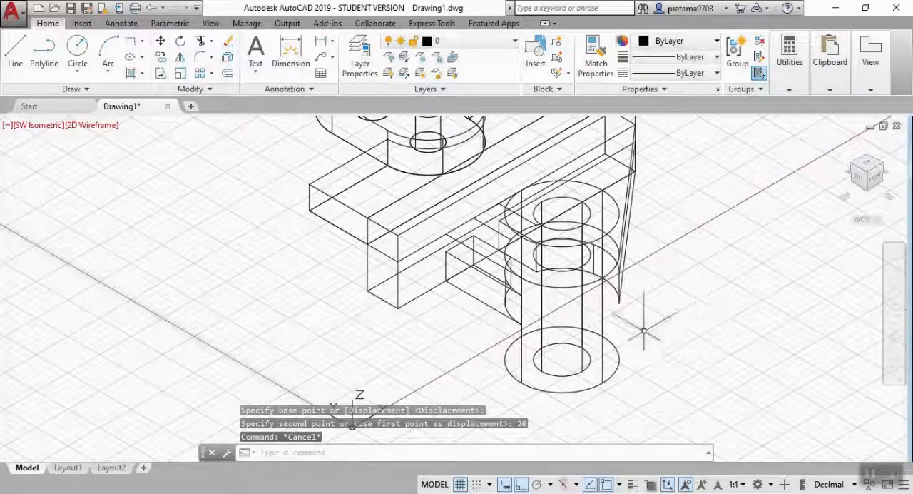
# Set the viewport's visual style to Conceptual.
pyautogui.click(98, 125)
pyautogui.click(126, 175)
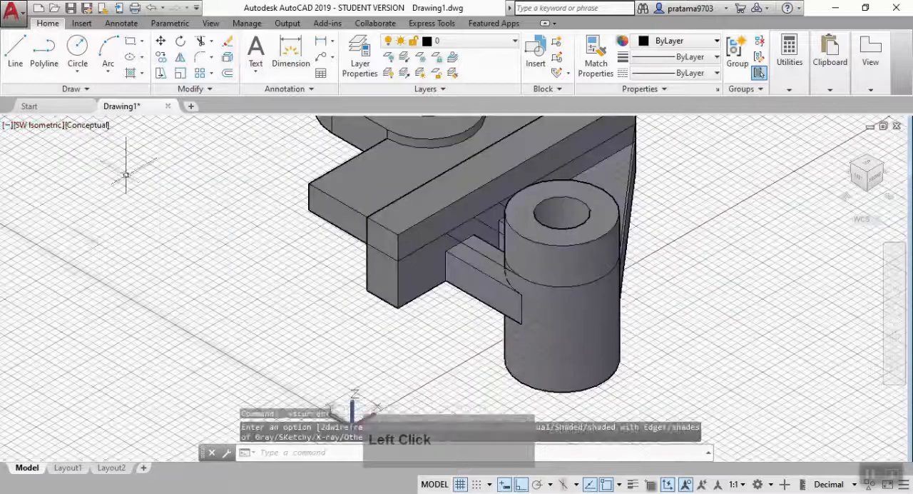
pyautogui.keyDown('shift'); pyautogui.moveTo(711, 258); pyautogui.dragTo(727, 266, button='middle'); pyautogui.keyUp('shift')
pyautogui.scroll(2, 756, 211)
# Presspull the gap area between the two webs up to the corner on the strip block's edge to form a rib.
pyautogui.write('res')
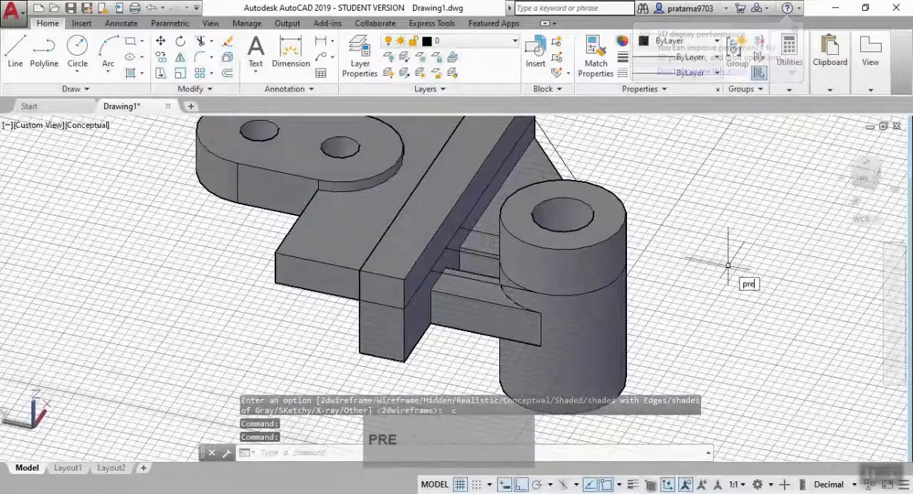
pyautogui.click(758, 300)
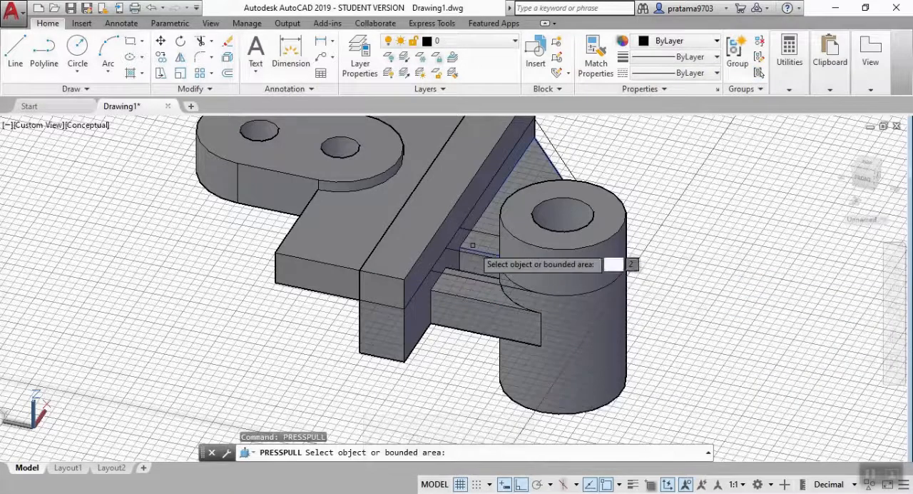
pyautogui.keyDown('shift'); pyautogui.moveTo(652, 279); pyautogui.dragTo(640, 296, button='middle'); pyautogui.keyUp('shift')
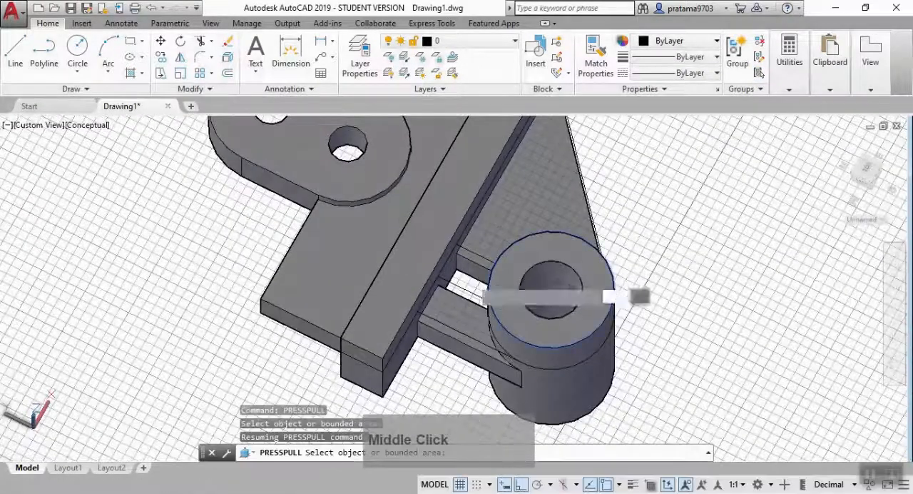
pyautogui.click(463, 270)
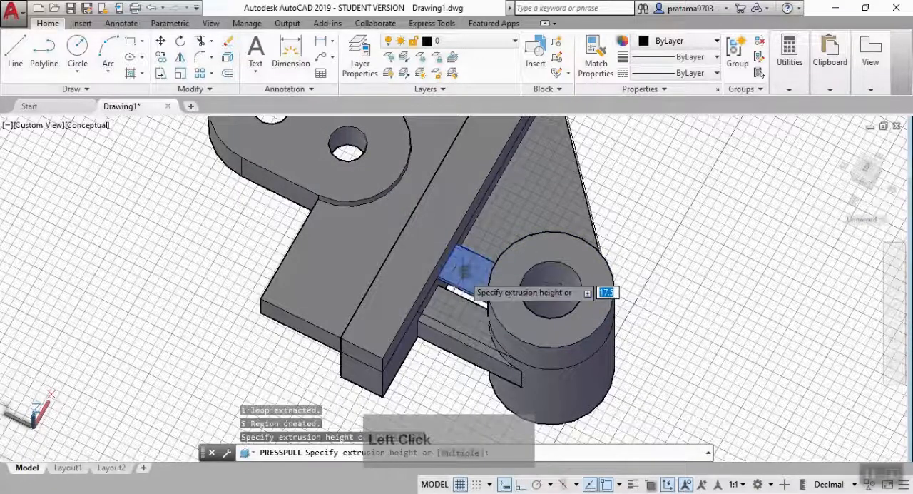
pyautogui.moveTo(464, 270); pyautogui.dragTo(491, 261, button='middle')
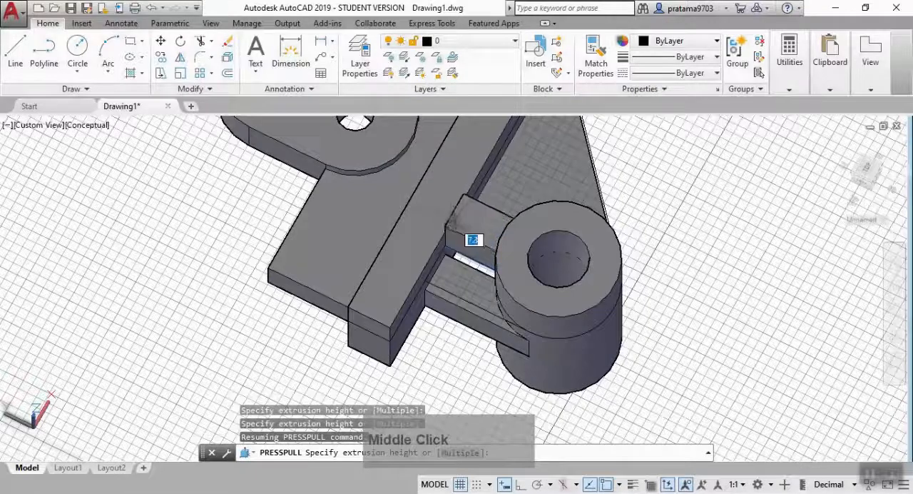
pyautogui.scroll(5, 454, 224)
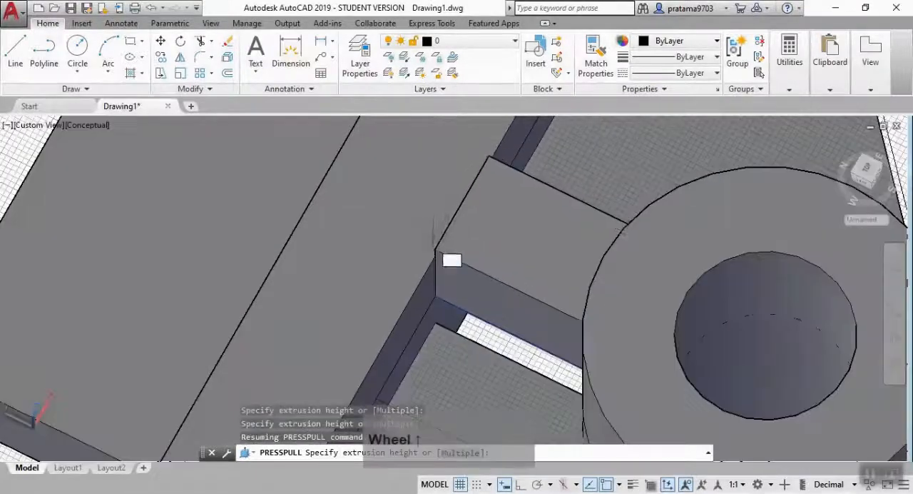
pyautogui.click(437, 251)
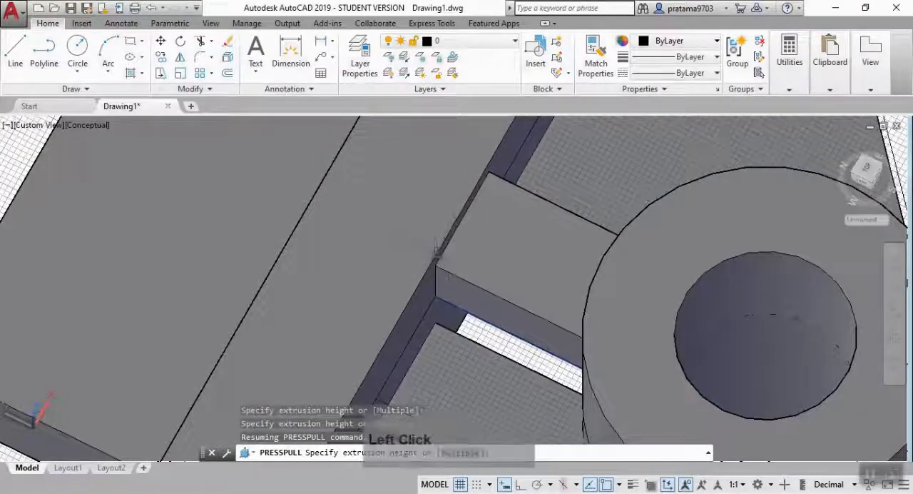
pyautogui.scroll(-5, 633, 333)
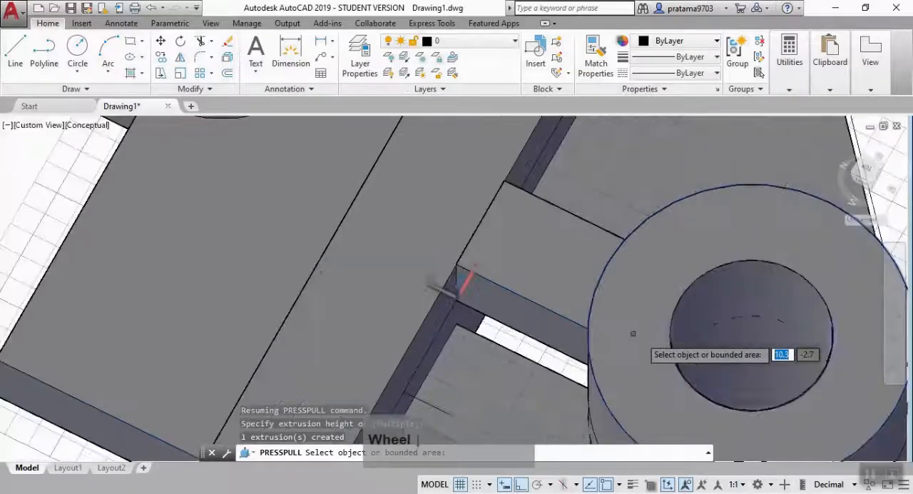
# Presspull the rib's underside to the corner where it meets the strip block's bottom edge.
pyautogui.keyDown('shift'); pyautogui.moveTo(632, 333); pyautogui.dragTo(645, 128, button='middle'); pyautogui.keyUp('shift')
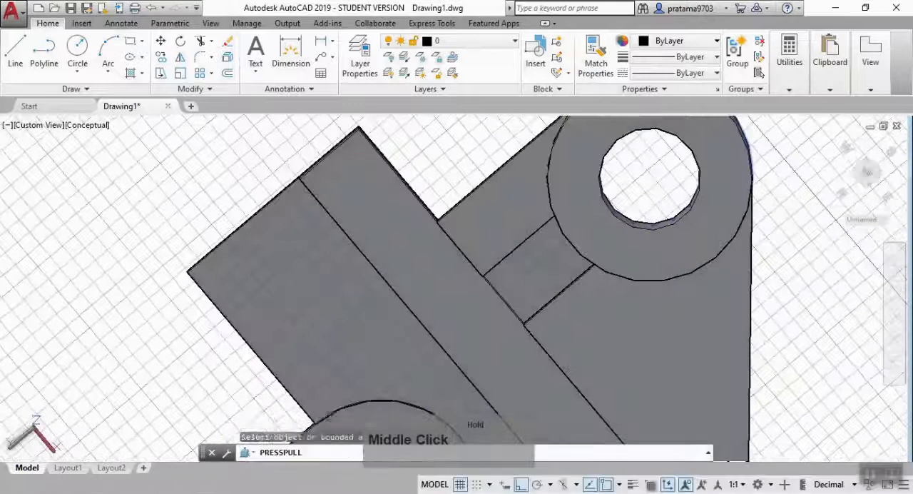
pyautogui.press('Return')
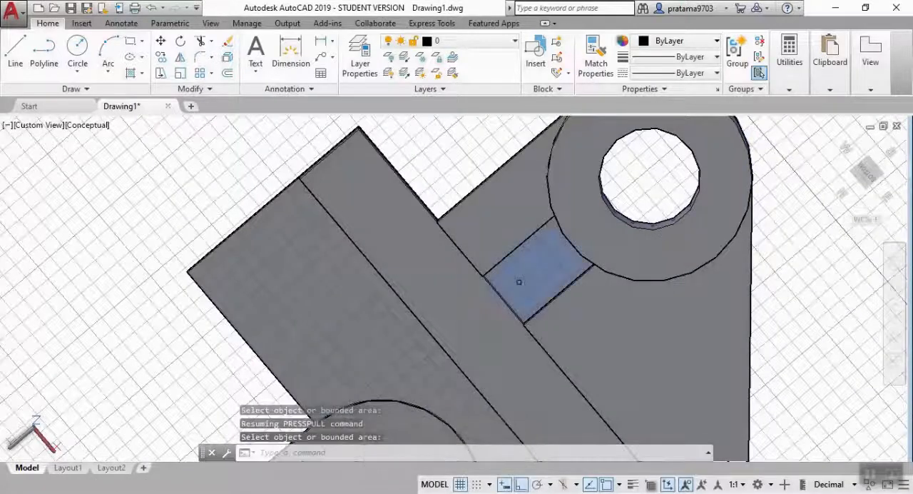
pyautogui.click(519, 282)
pyautogui.press('Escape')
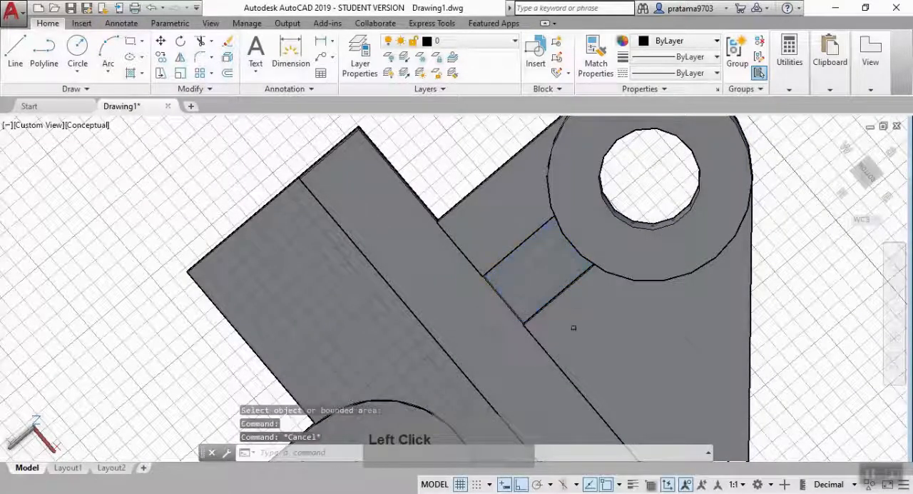
pyautogui.write('PRE')
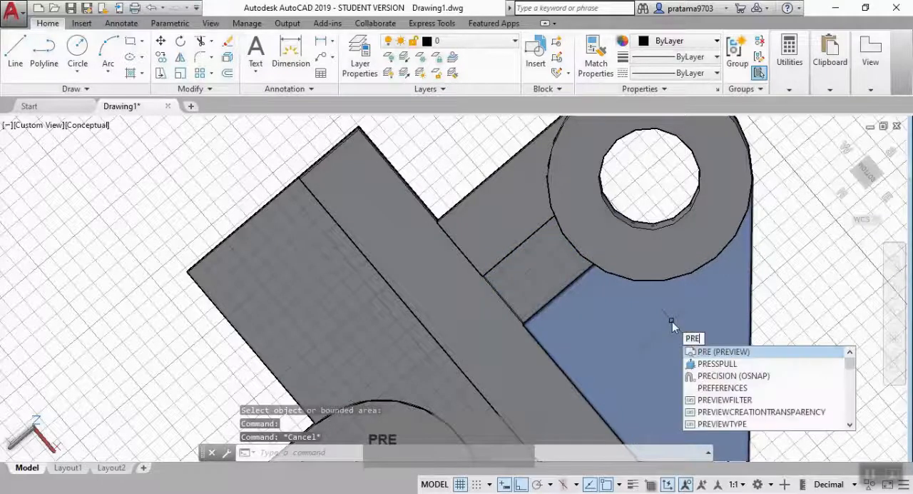
pyautogui.press('Down')
pyautogui.press('Return')
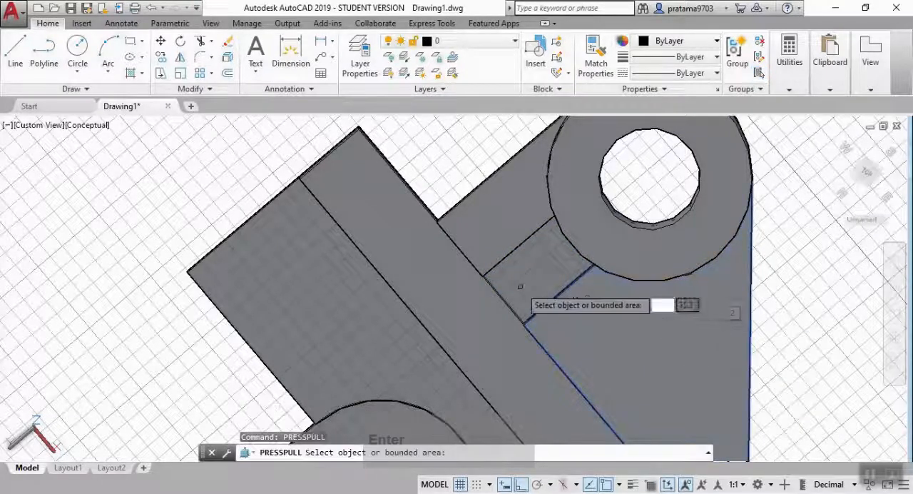
pyautogui.click(526, 279)
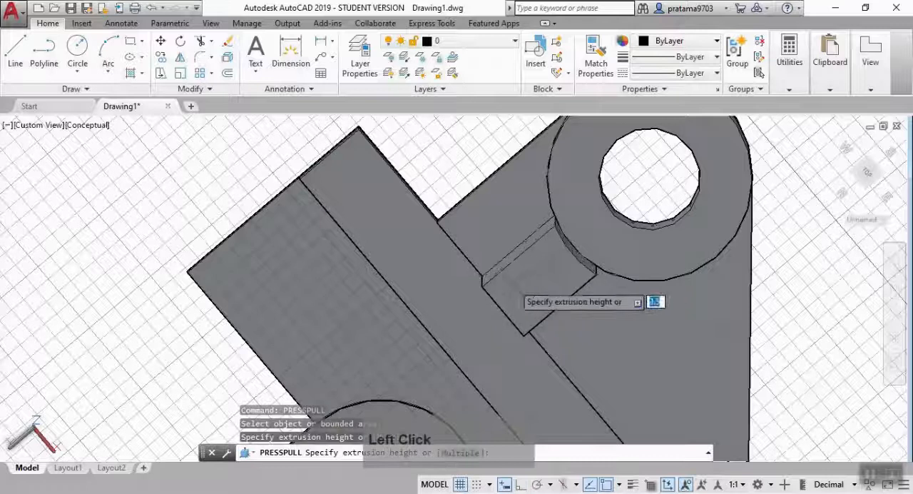
pyautogui.scroll(4, 482, 285)
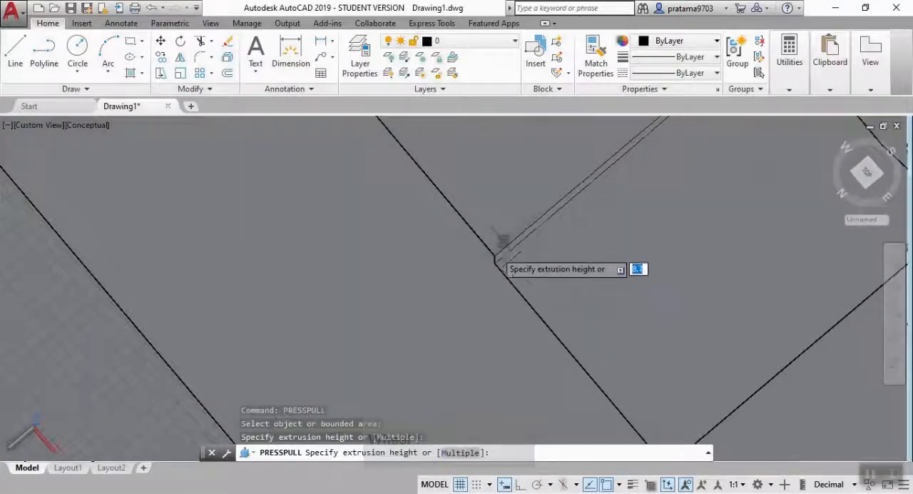
pyautogui.click(494, 256)
pyautogui.scroll(-4, 674, 303)
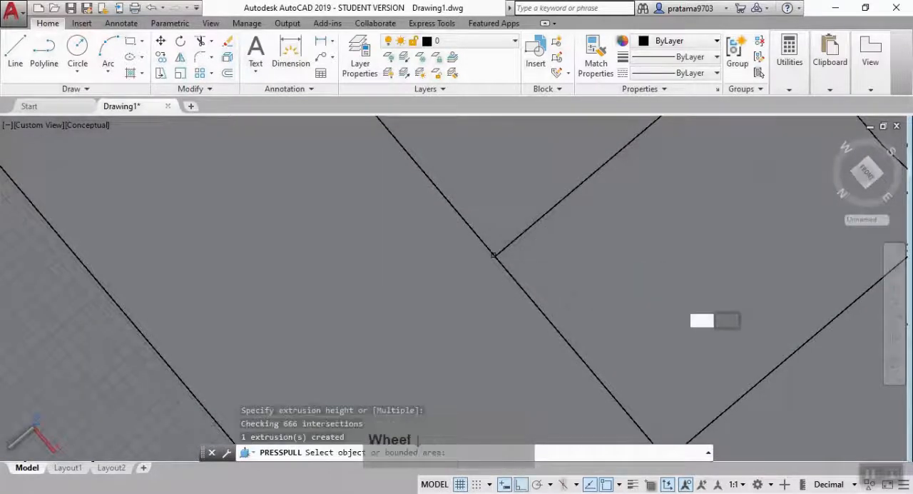
# Inspect the extruded rib and boss from several sides, return to the Top view and leave Presspull.
pyautogui.keyDown('shift'); pyautogui.moveTo(636, 302); pyautogui.dragTo(612, 381, button='middle'); pyautogui.keyUp('shift')
pyautogui.scroll(3, 624, 352)
pyautogui.scroll(-6, 629, 339)
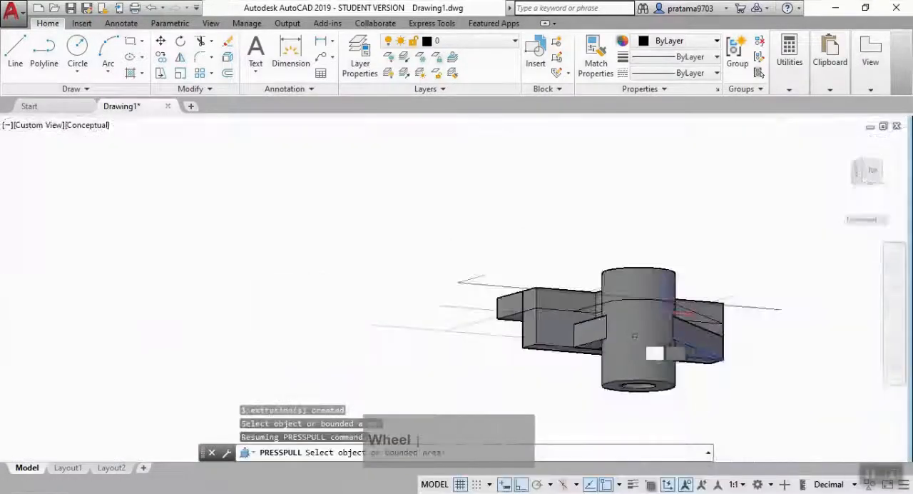
pyautogui.keyDown('shift'); pyautogui.moveTo(644, 318); pyautogui.dragTo(584, 421, button='middle'); pyautogui.keyUp('shift')
pyautogui.keyDown('shift'); pyautogui.moveTo(637, 310); pyautogui.dragTo(619, 421, button='middle'); pyautogui.keyUp('shift')
pyautogui.click(865, 177)
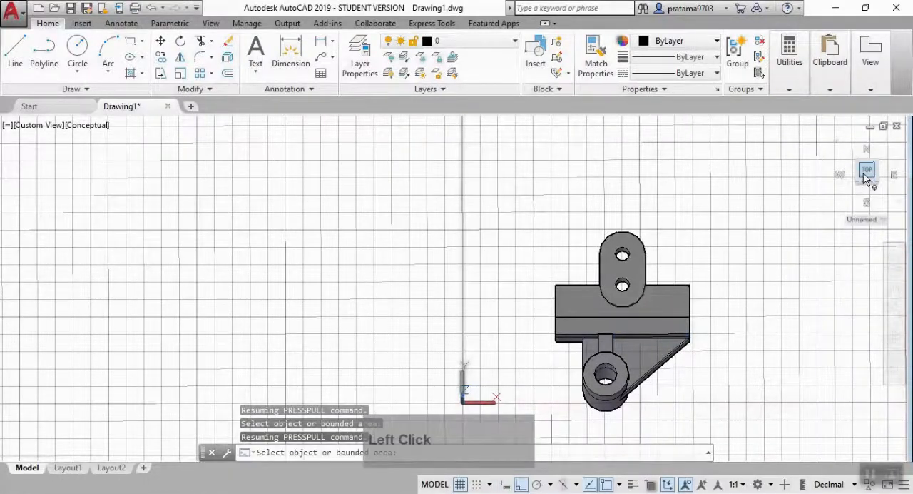
pyautogui.scroll(-2, 626, 306)
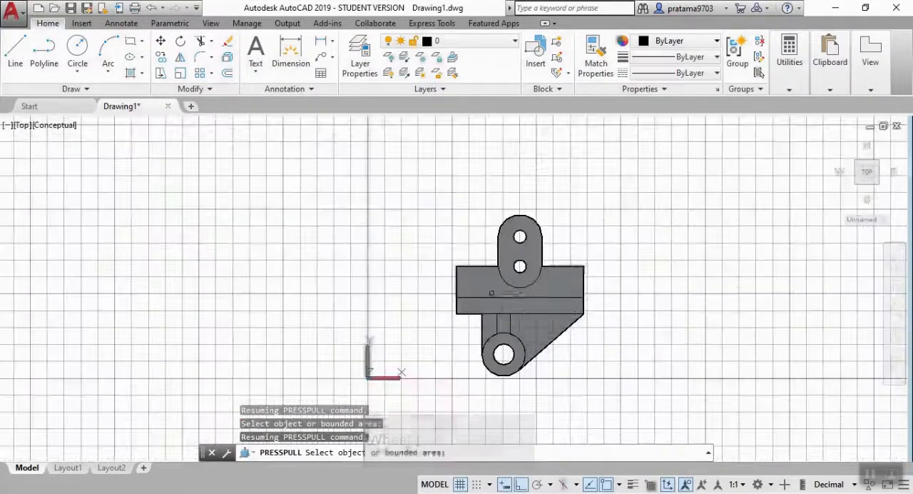
pyautogui.press('Escape')
# Combine all seven solids of the part into a single solid with Union.
pyautogui.write('unio')
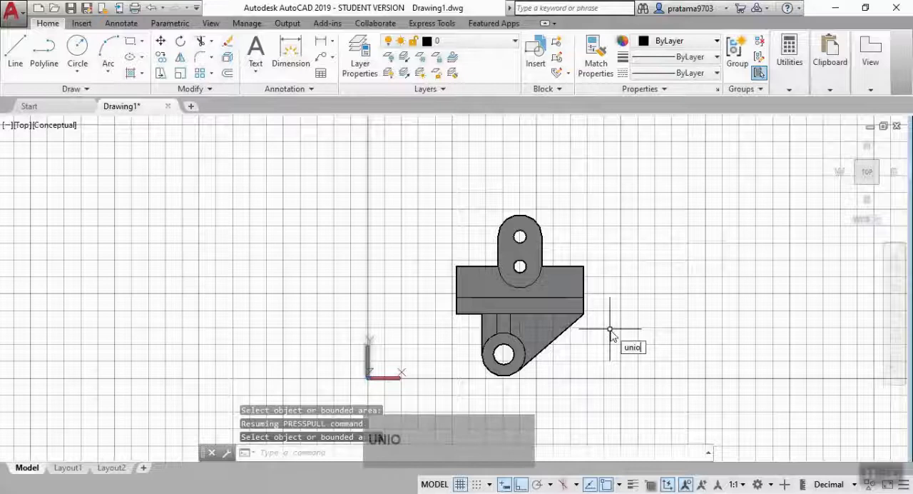
pyautogui.write('n')
pyautogui.press('Return')
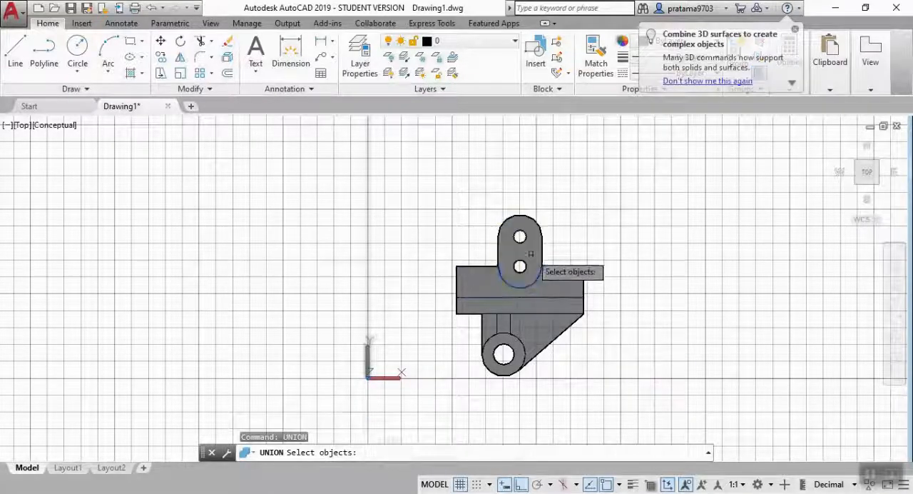
pyautogui.click(548, 283)
pyautogui.click(546, 285)
pyautogui.click(517, 307)
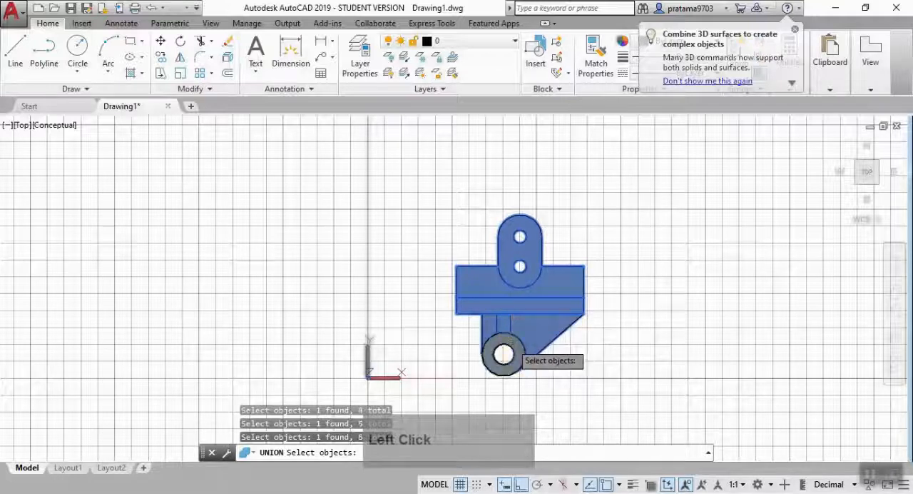
pyautogui.press('Return')
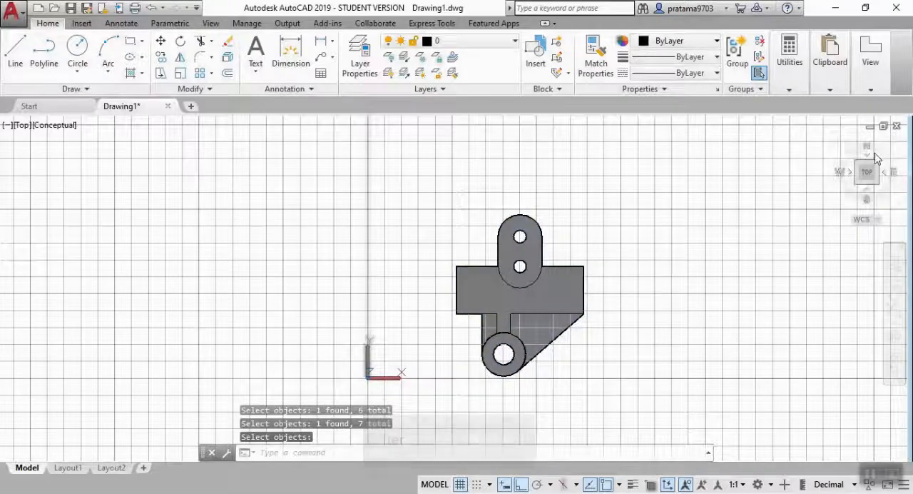
# Restore the Top view with north facing up and turn off the grid display.
pyautogui.click(859, 169)
pyautogui.keyDown('shift'); pyautogui.moveTo(658, 293); pyautogui.dragTo(542, 330, button='middle'); pyautogui.keyUp('shift')
pyautogui.scroll(1, 542, 331)
pyautogui.click(874, 171)
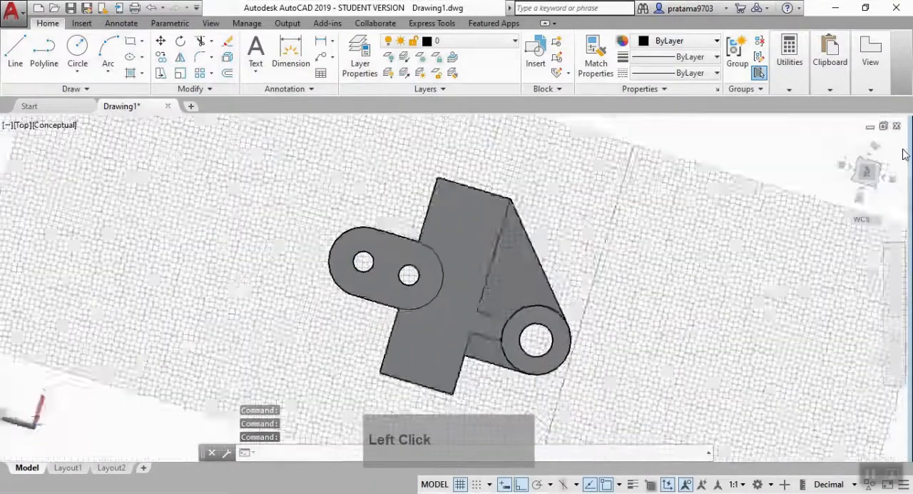
pyautogui.click(897, 147)
pyautogui.press('F7')
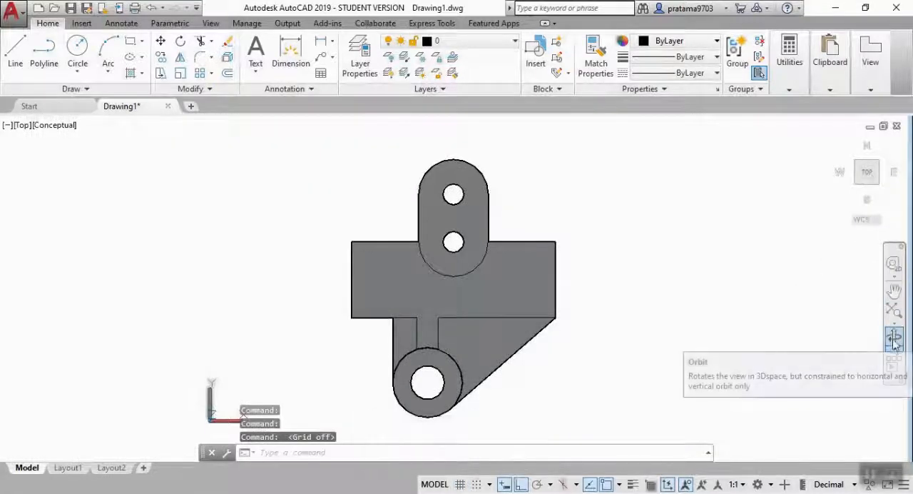
# Rotate the part with Free Orbit to a tilted view with the two-hole plate standing upright above the boss.
pyautogui.click(896, 347)
pyautogui.click(841, 375)
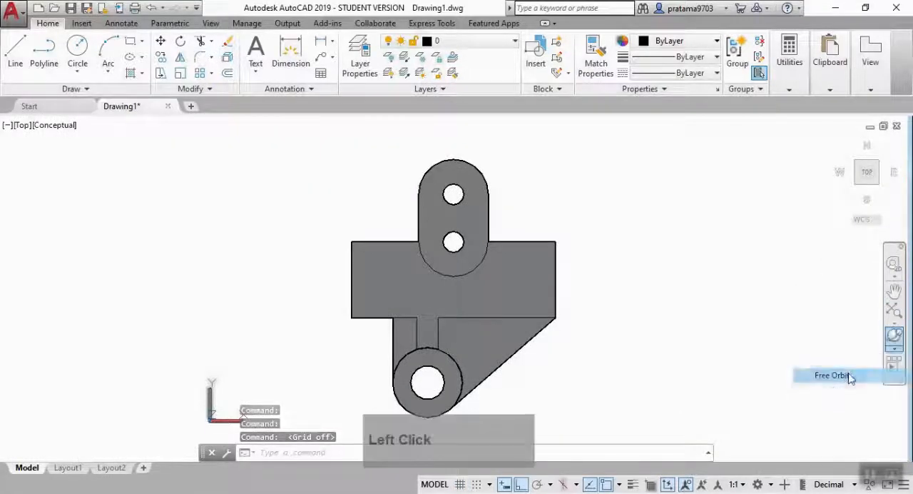
pyautogui.moveTo(307, 298); pyautogui.dragTo(424, 239)
pyautogui.moveTo(461, 146); pyautogui.dragTo(517, 315)
pyautogui.press('Escape')
pyautogui.moveTo(477, 321); pyautogui.dragTo(511, 290, button='middle')
pyautogui.scroll(2, 422, 287)
# Set the visual style to 2D Wireframe and the current object colour to yellow 248,215,49.
pyautogui.click(83, 126)
pyautogui.click(108, 158)
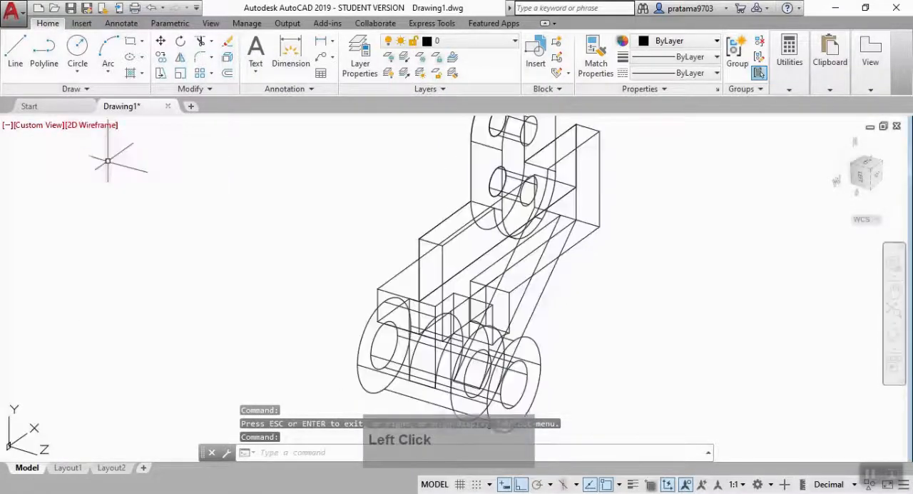
pyautogui.click(700, 46)
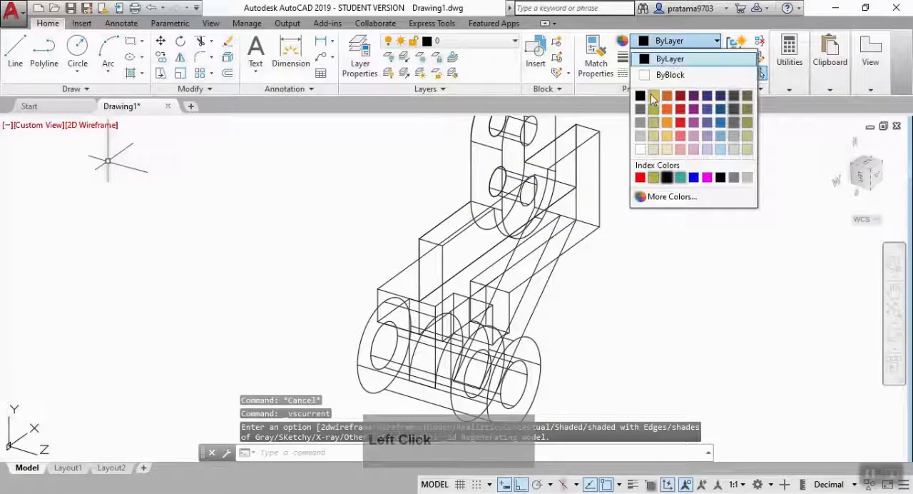
pyautogui.click(652, 97)
# Draw a line 65 long in the negative Z direction from the front upper corner of the main plate's end face.
pyautogui.scroll(3, 587, 267)
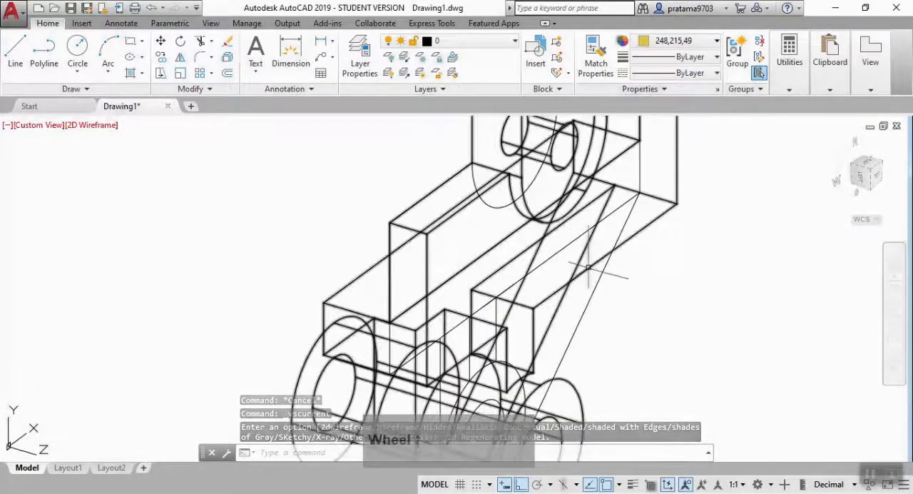
pyautogui.write('l')
pyautogui.press('Return')
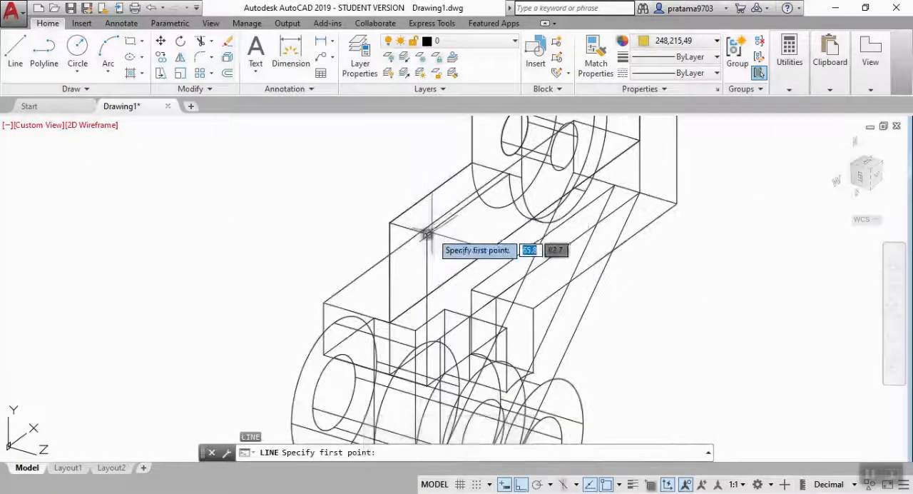
pyautogui.click(426, 233)
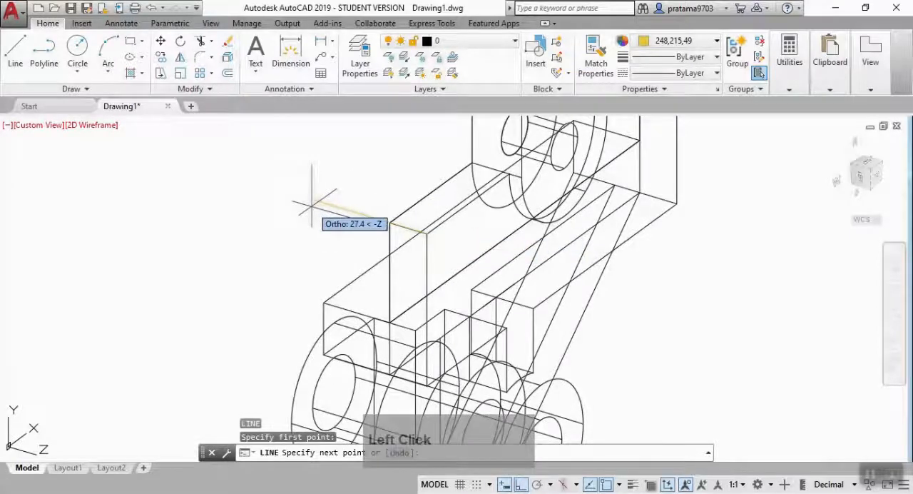
pyautogui.write('65')
pyautogui.press('Return')
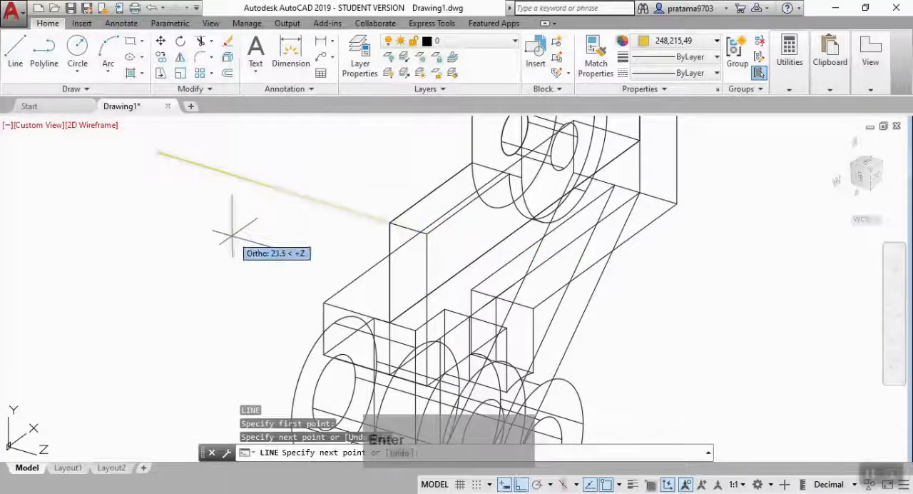
pyautogui.press('Escape')
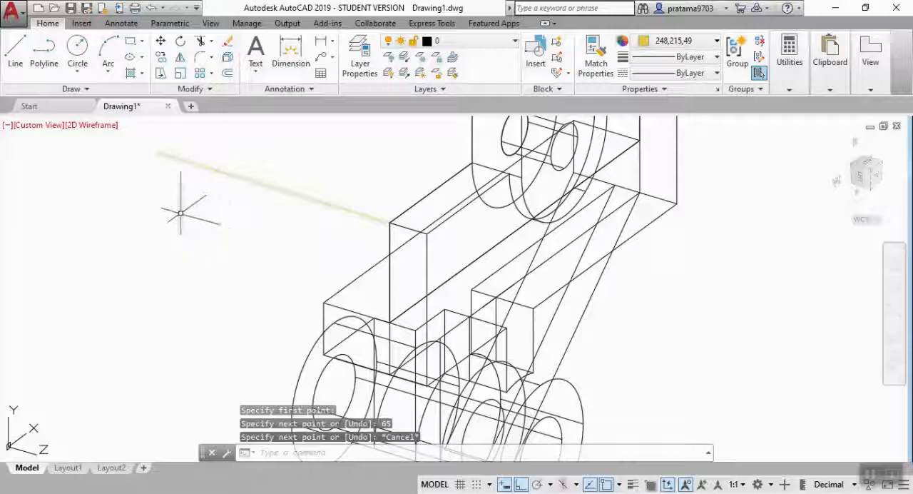
# Set the visual style to Conceptual and align the UCS to the main plate's L-shaped end face using the Face option.
pyautogui.click(84, 127)
pyautogui.click(95, 173)
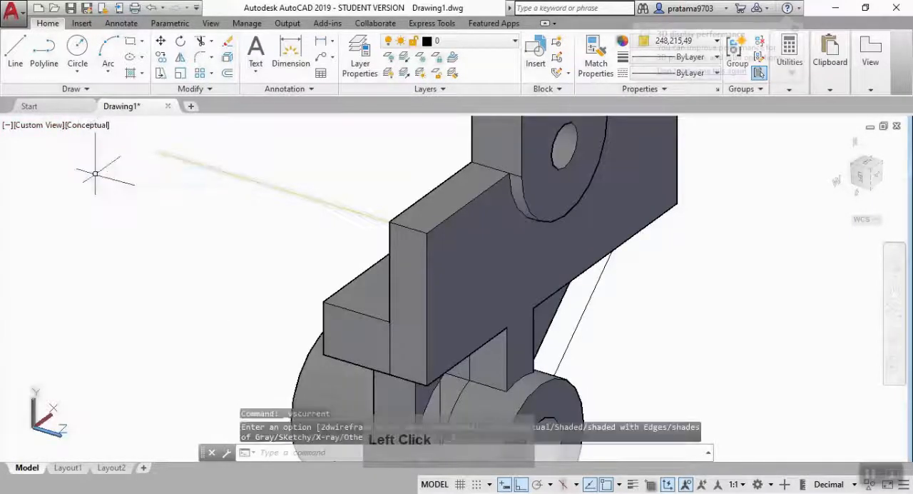
pyautogui.write('ucs')
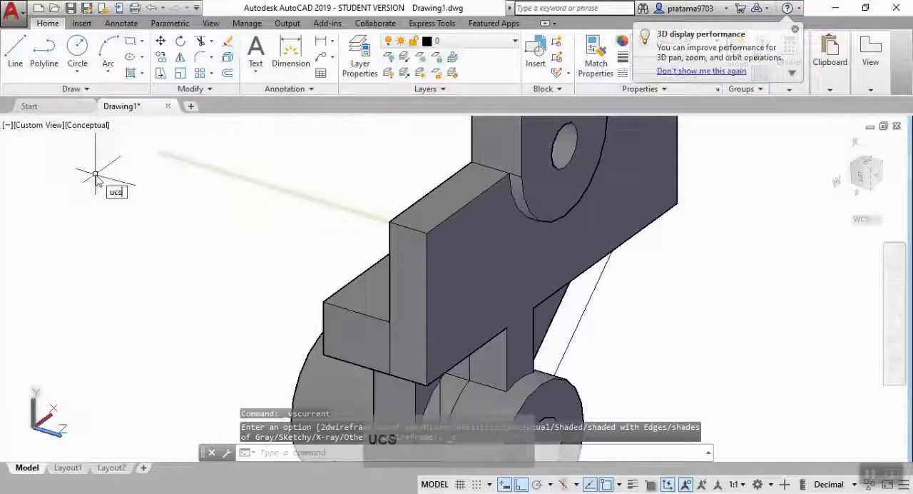
pyautogui.press('Return')
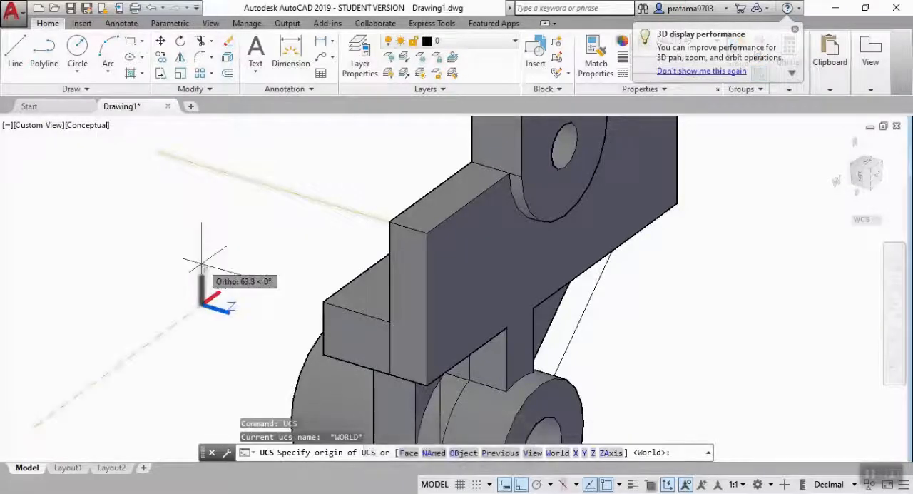
pyautogui.write('f')
pyautogui.press('Return')
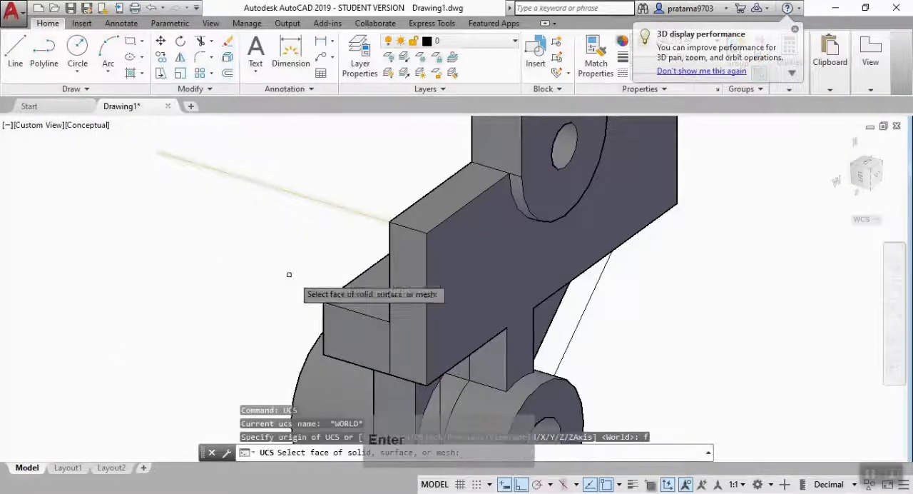
pyautogui.click(415, 279)
pyautogui.press('Return')
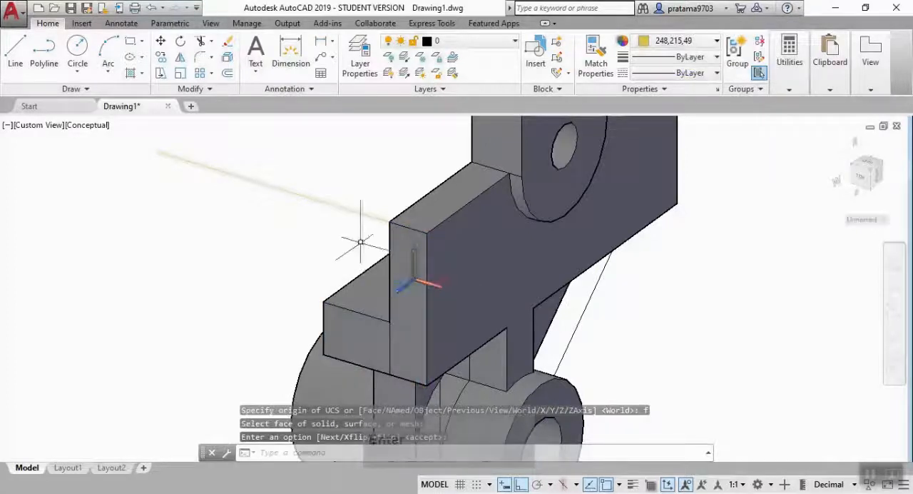
pyautogui.press('Escape')
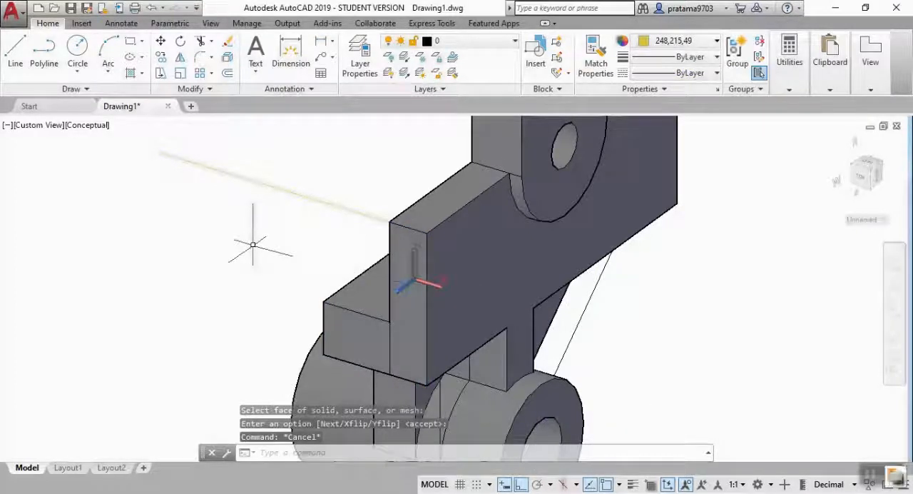
# Draw a circle of radius 16 centred on the free end of the 65-long yellow line.
pyautogui.write('c')
pyautogui.press('Return')
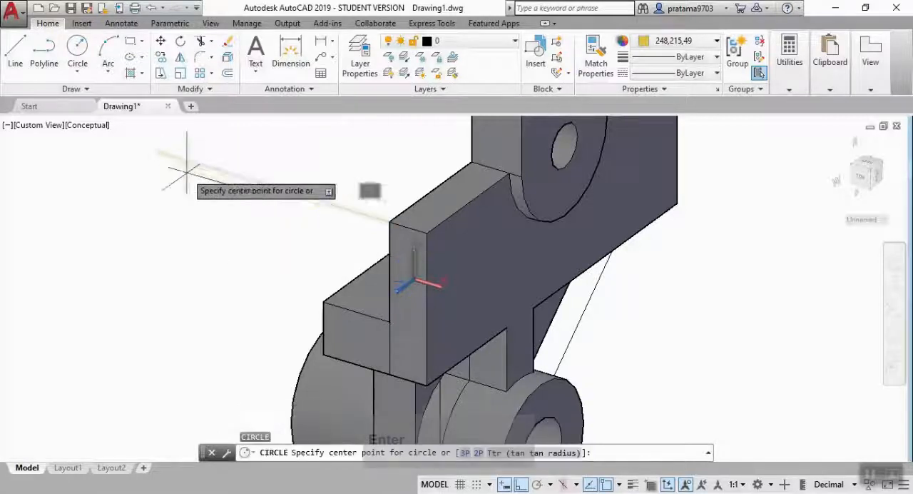
pyautogui.click(160, 153)
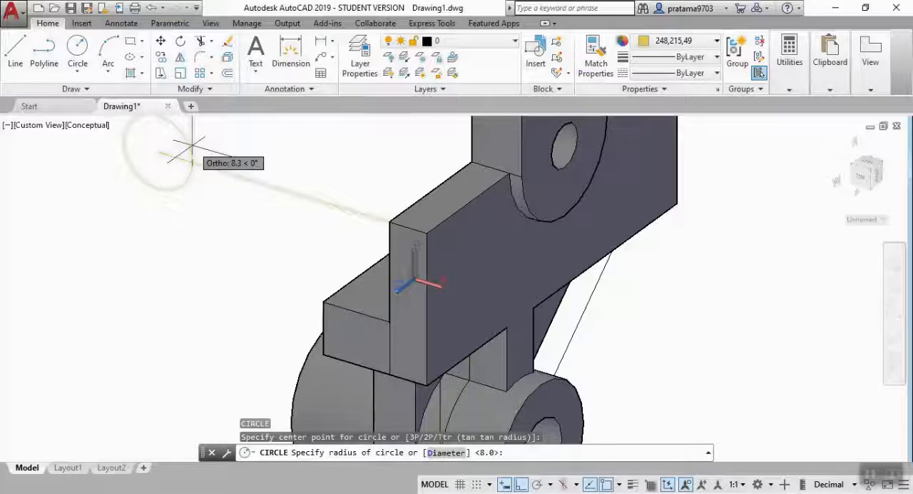
pyautogui.write('10')
pyautogui.press('BackSpace')
pyautogui.press('BackSpace')
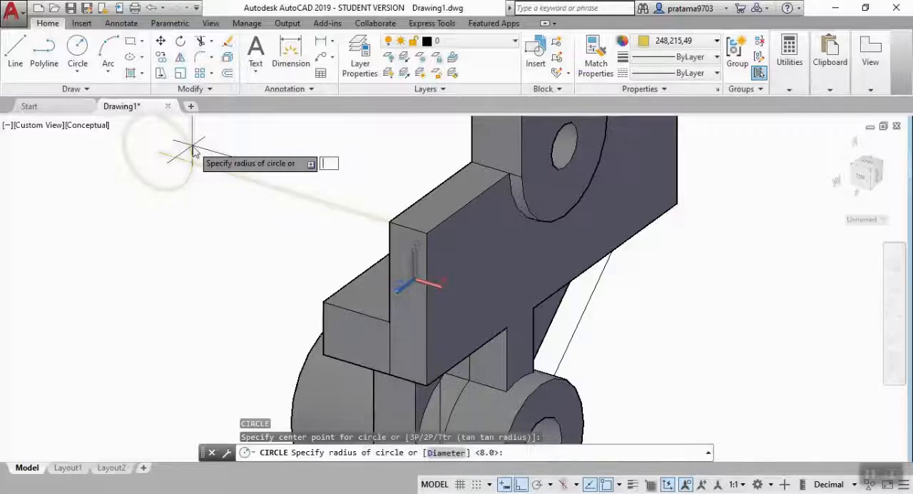
pyautogui.write('16')
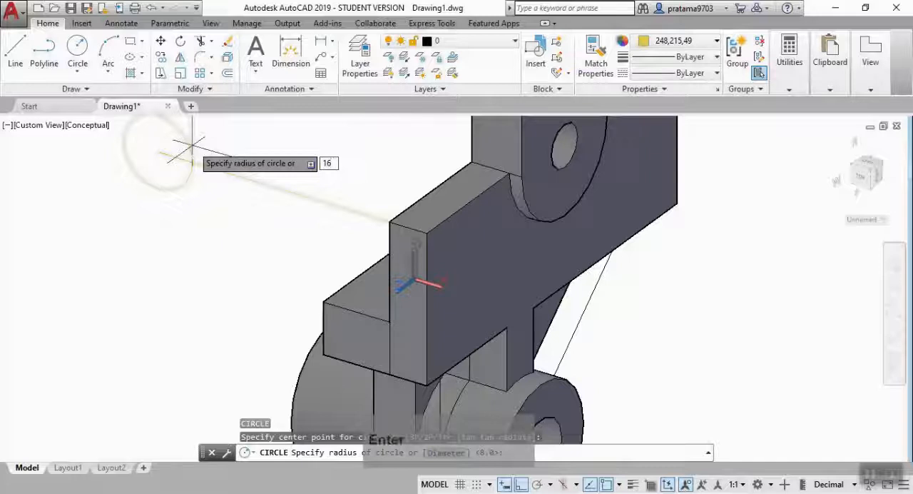
pyautogui.press('Return')
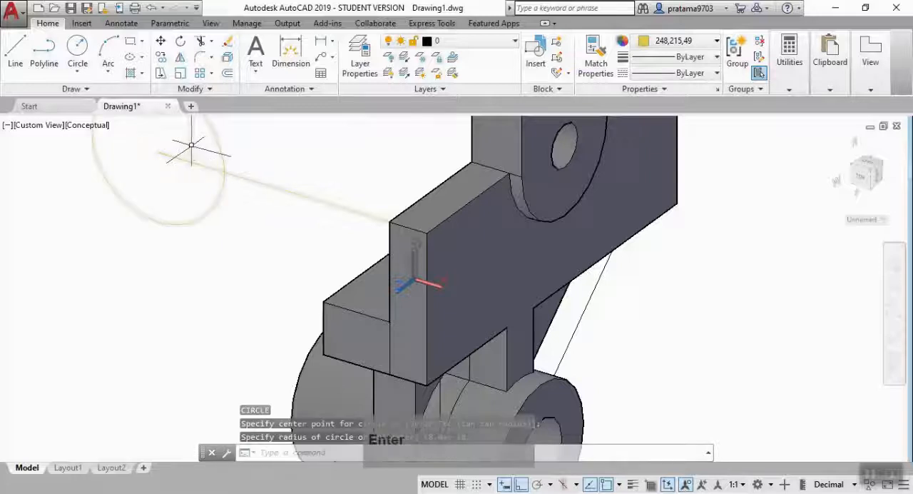
# Draw a concentric circle of radius 11 inside the first circle at the free end of the yellow line.
pyautogui.press('Return')
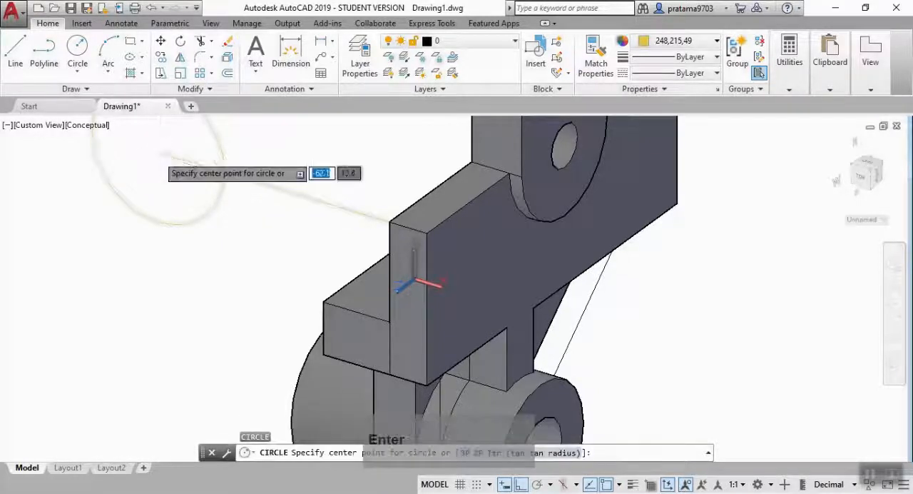
pyautogui.click(159, 149)
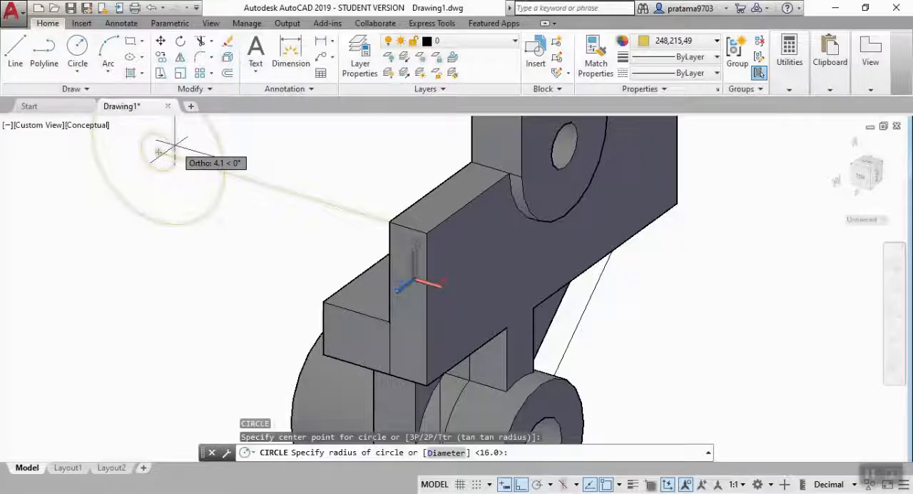
pyautogui.write('15')
pyautogui.press('Return')
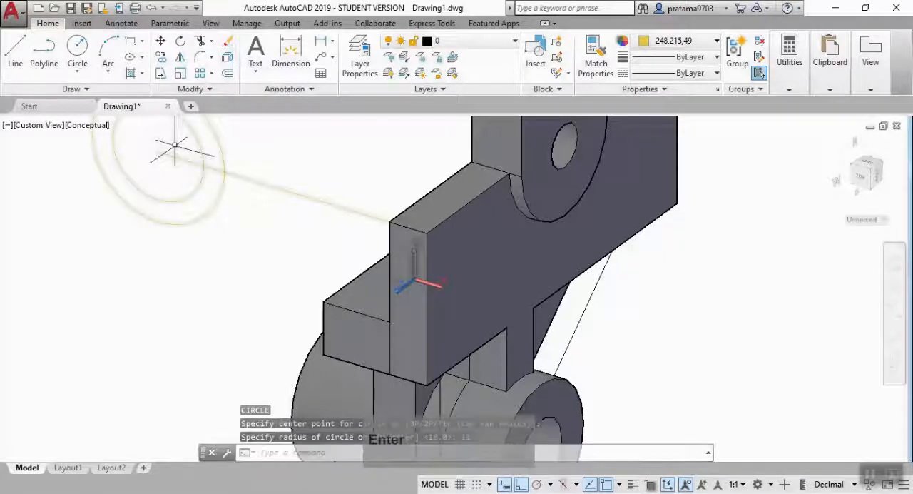
pyautogui.scroll(-1, 289, 235)
pyautogui.scroll(2, 324, 264)
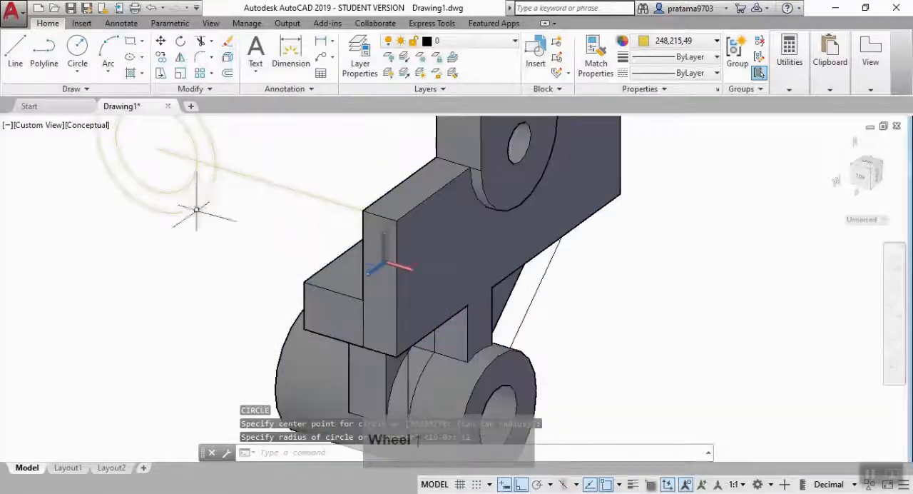
# Set the visual style to 2D Wireframe and trace lines along the top edge and full-height vertical edge of the plate's end face.
pyautogui.click(86, 127)
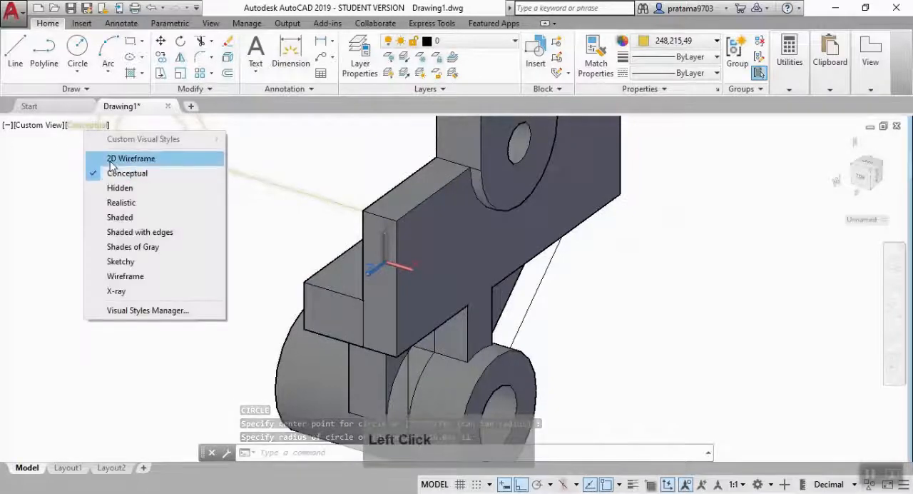
pyautogui.click(267, 230)
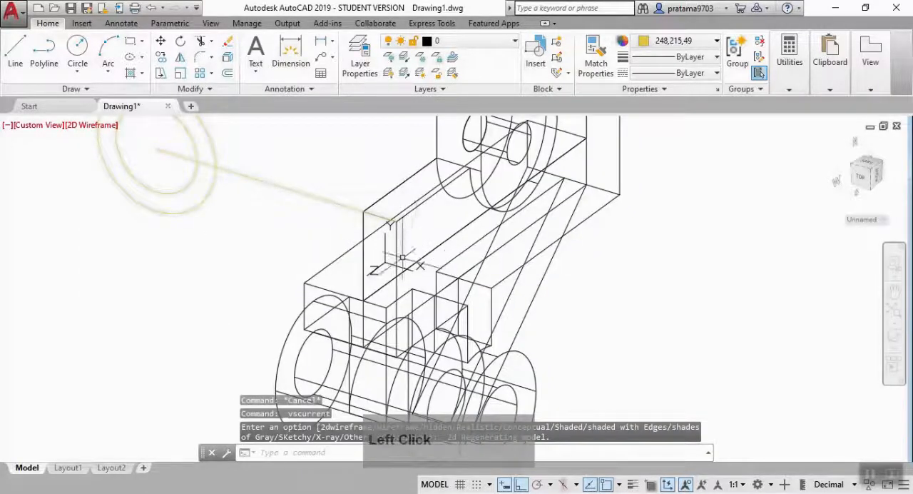
pyautogui.write('l')
pyautogui.press('Return')
pyautogui.scroll(5, 350, 200)
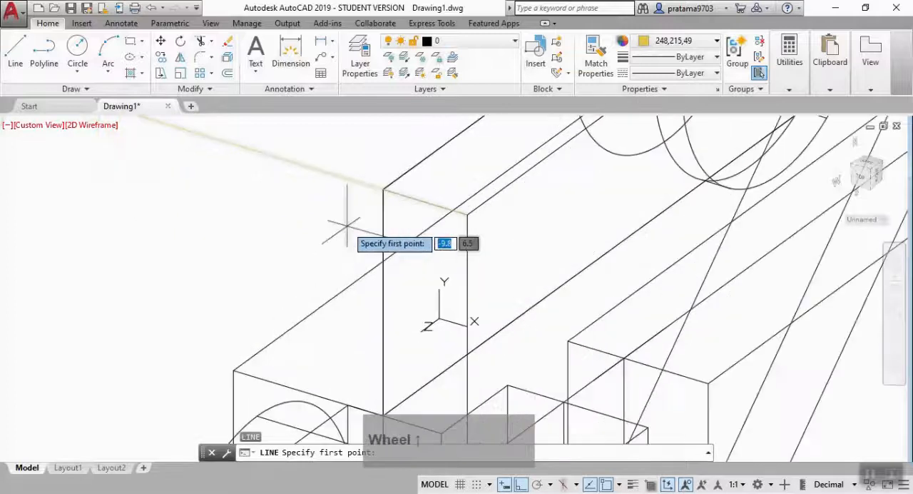
pyautogui.click(383, 189)
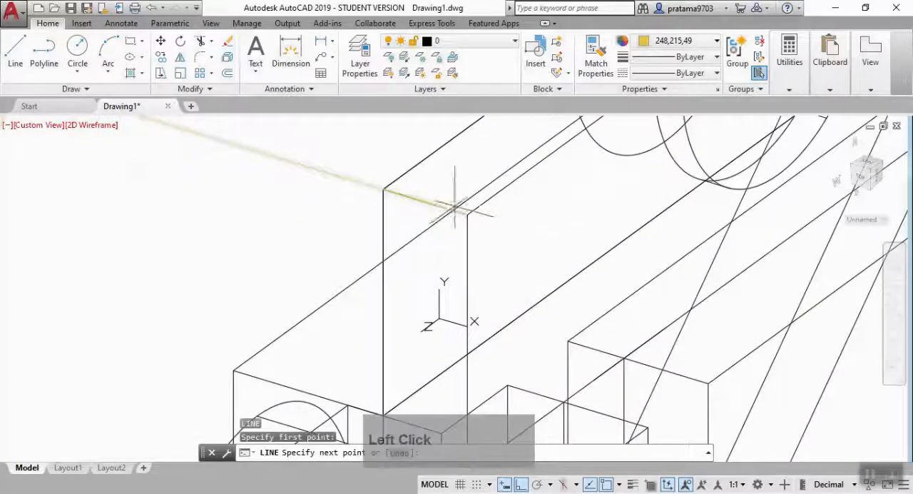
pyautogui.moveTo(457, 267)
pyautogui.mouseDown(button='middle')
pyautogui.moveTo(470, 162)
pyautogui.moveTo(469, 149)
pyautogui.moveTo(471, 187)
pyautogui.moveTo(448, 125)
pyautogui.mouseUp(button='middle')
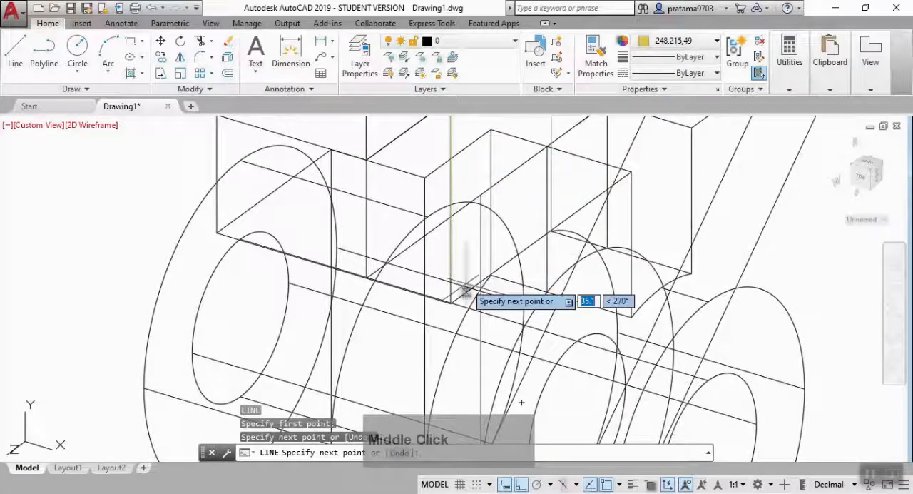
pyautogui.scroll(3, 452, 293)
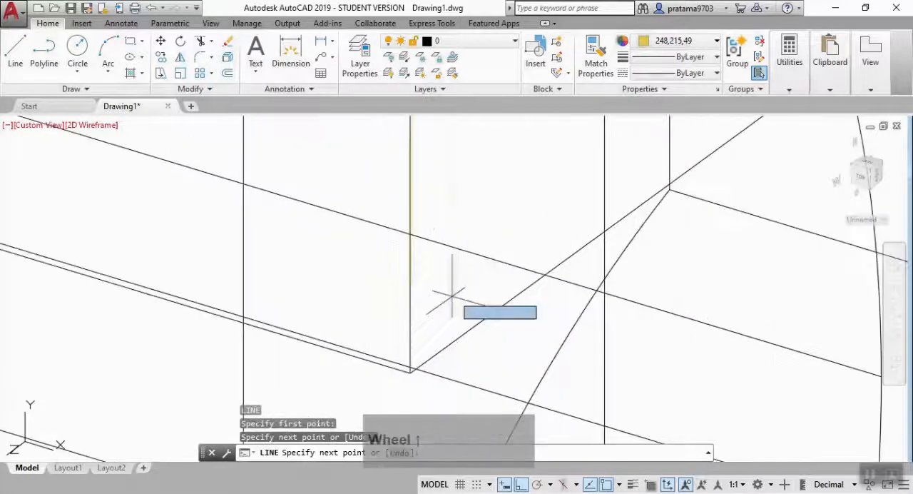
pyautogui.click(411, 370)
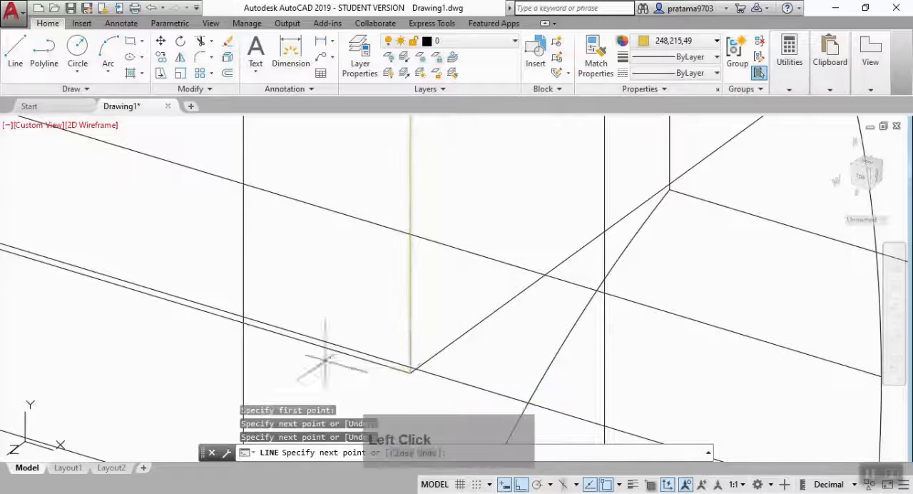
# Continue the line along the end face's bottom edge to its far lower corner.
pyautogui.scroll(-3, 325, 360)
pyautogui.moveTo(204, 310); pyautogui.dragTo(524, 296, button='middle')
pyautogui.scroll(4, 364, 263)
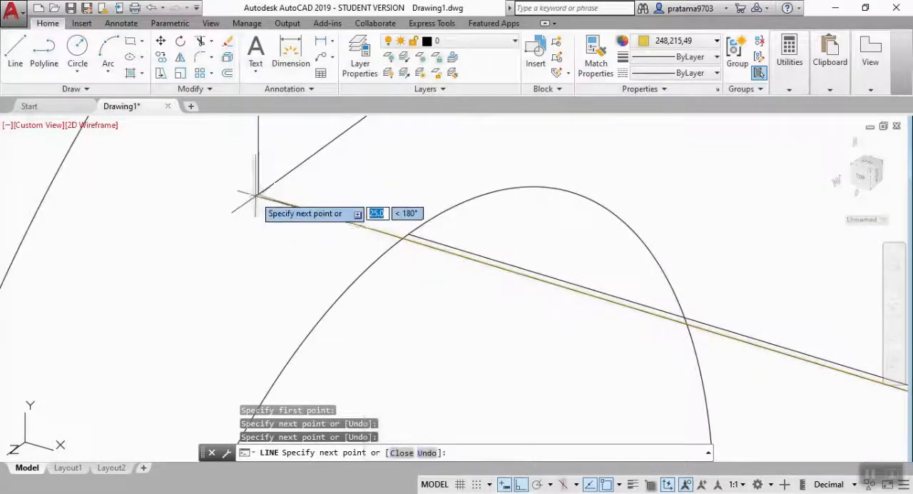
pyautogui.click(258, 194)
# Turn Ortho off and finish the line with a segment from the lower corner tangent to the underside of the outer circle.
pyautogui.scroll(-6, 258, 194)
pyautogui.moveTo(279, 191); pyautogui.dragTo(243, 297, button='middle')
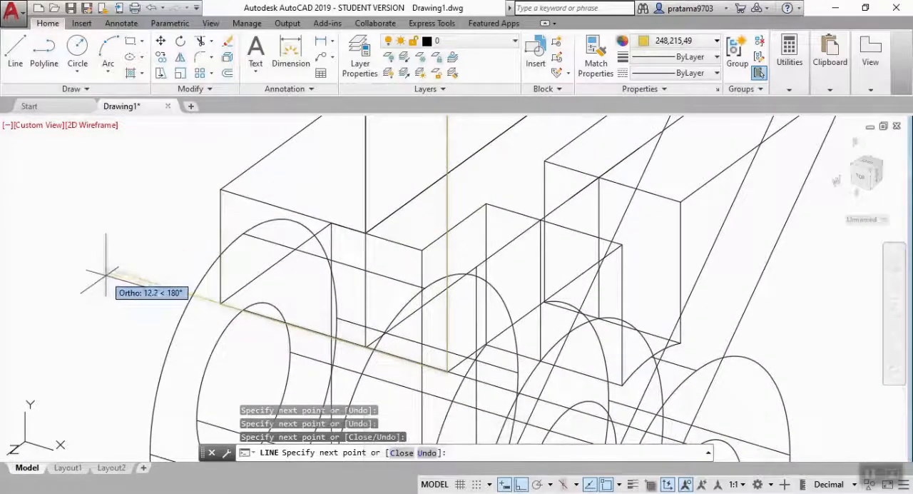
pyautogui.moveTo(156, 254); pyautogui.dragTo(301, 261, button='middle')
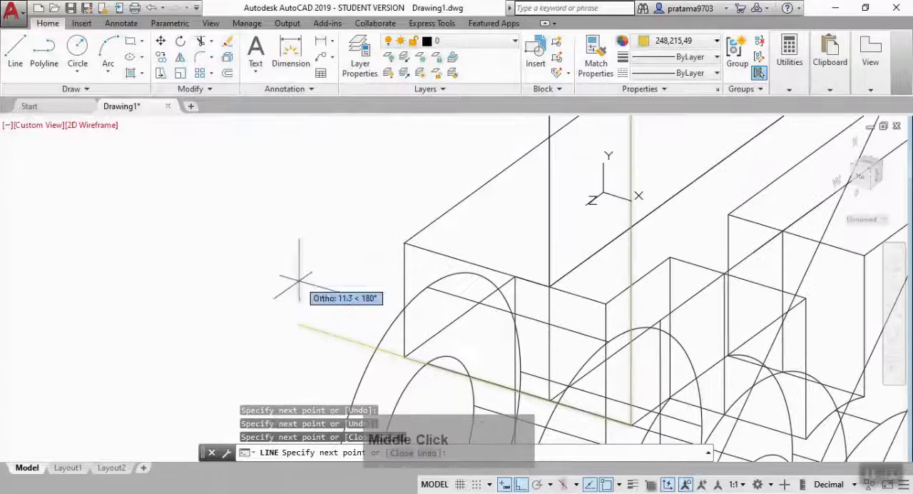
pyautogui.scroll(-7, 302, 261)
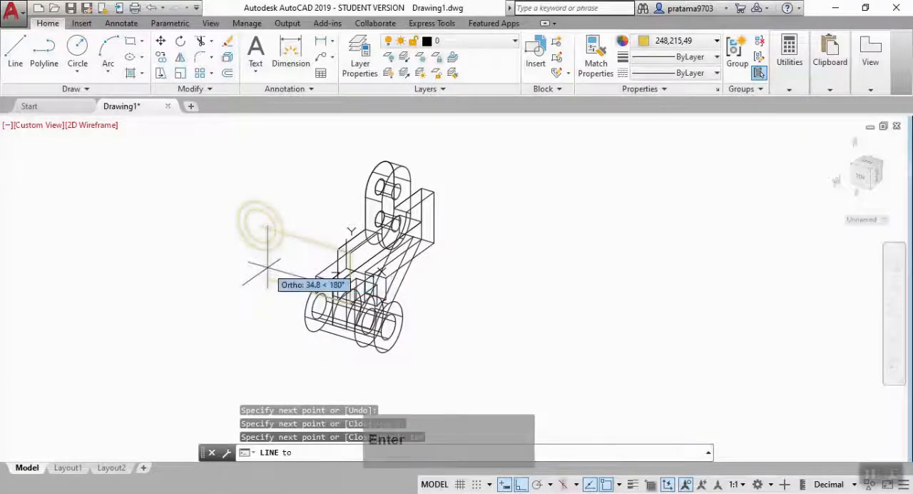
pyautogui.press('F8')
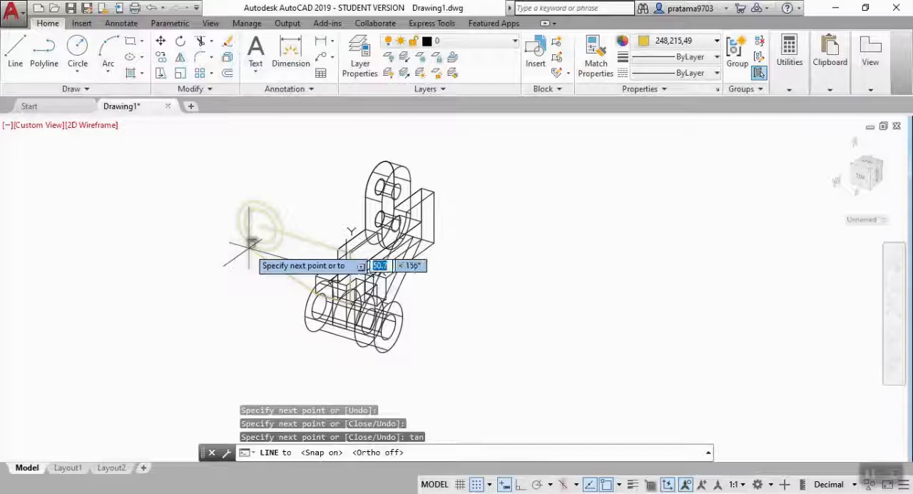
pyautogui.click(251, 243)
pyautogui.press('Escape')
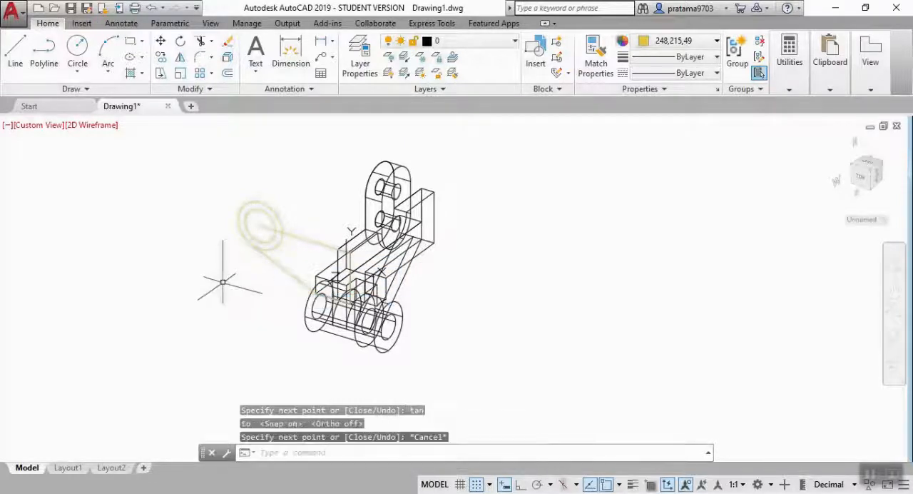
# Draw a line from a tangent point on the upper side of the outer circle to the upper corner of the plate's end face.
pyautogui.write('ta')
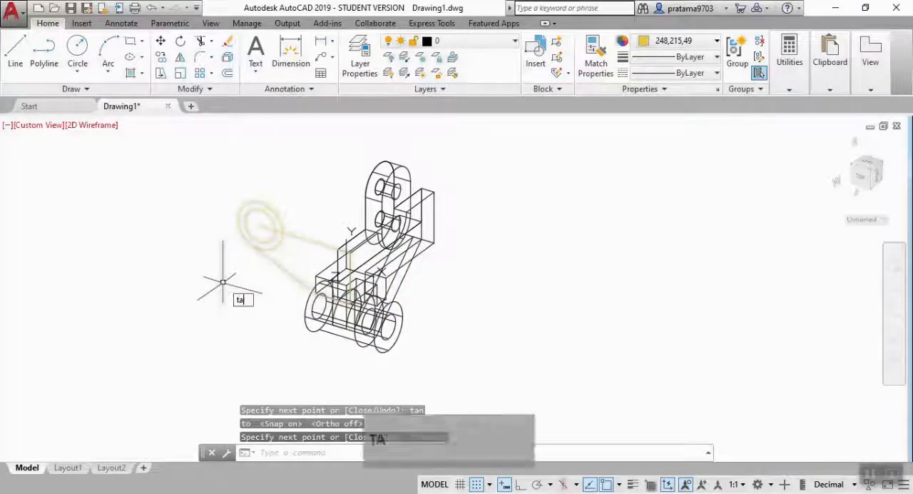
pyautogui.press('Return')
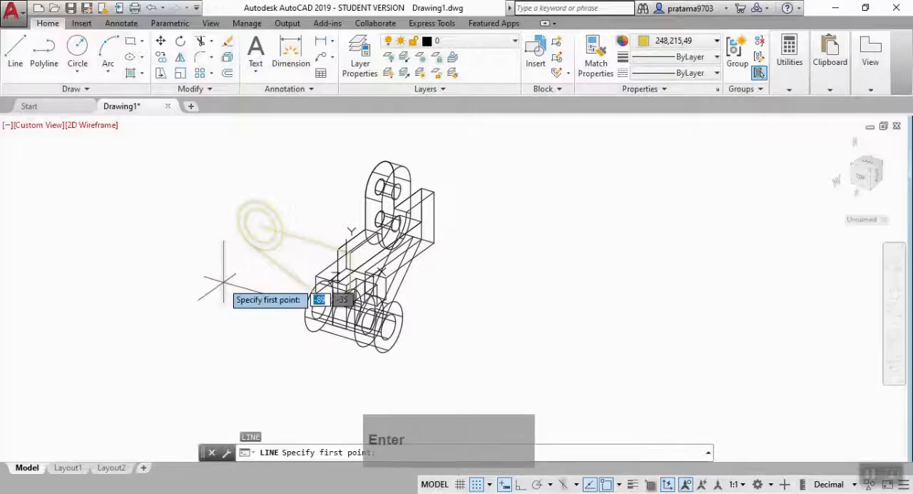
pyautogui.write('ta')
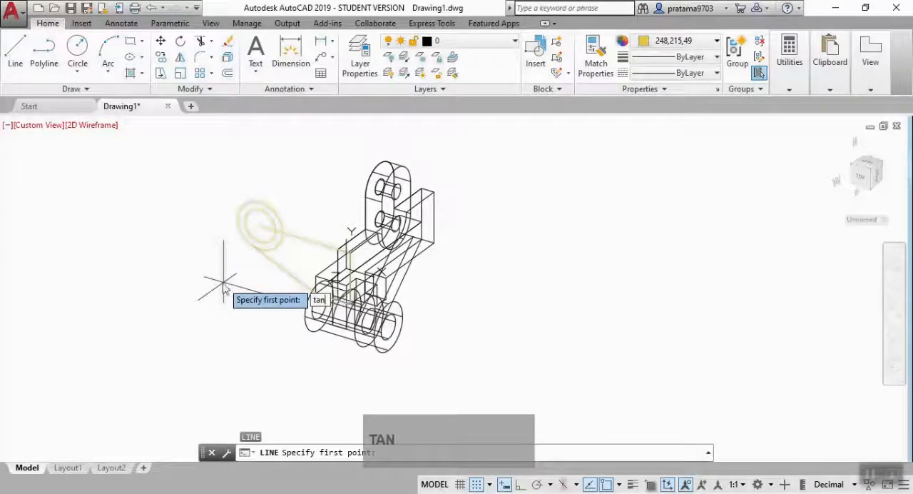
pyautogui.write('n')
pyautogui.press('Return')
pyautogui.scroll(4, 229, 256)
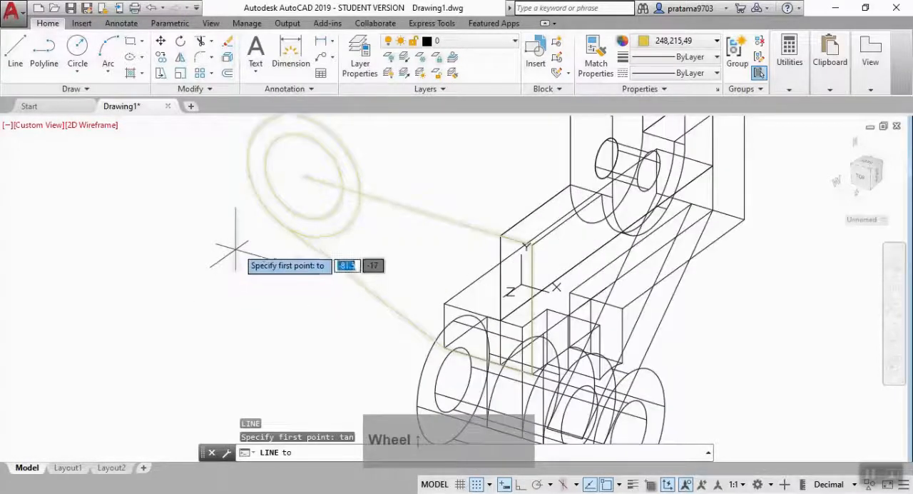
pyautogui.click(325, 125)
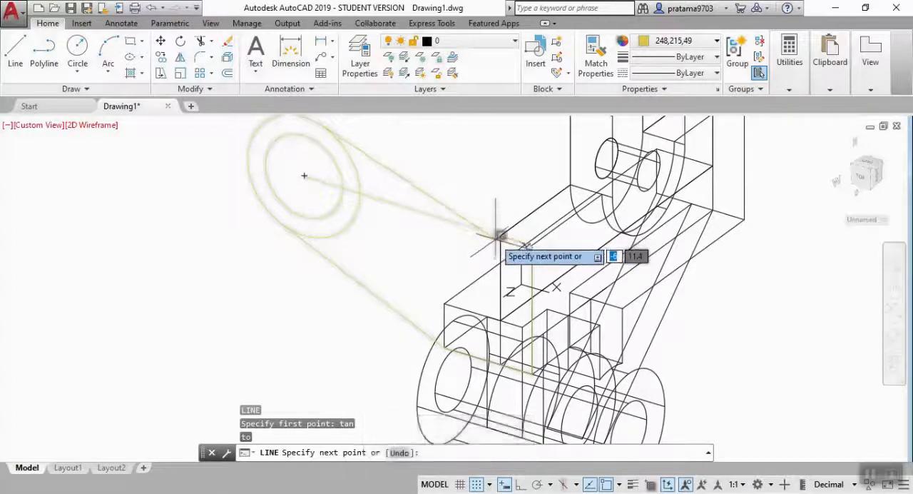
pyautogui.scroll(5, 499, 235)
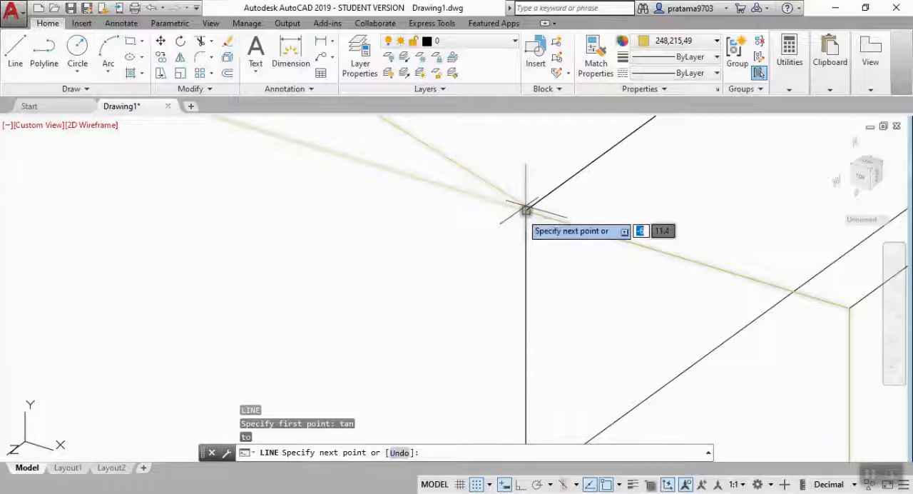
pyautogui.click(526, 210)
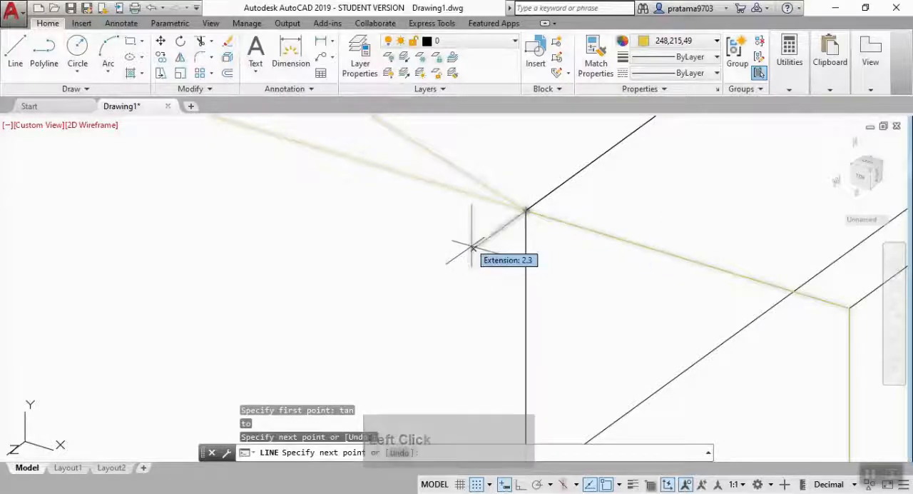
# Delete the overlong line that runs along the end face's top edge and past its upper corner.
pyautogui.press('Escape')
pyautogui.scroll(-4, 465, 242)
pyautogui.click(391, 199)
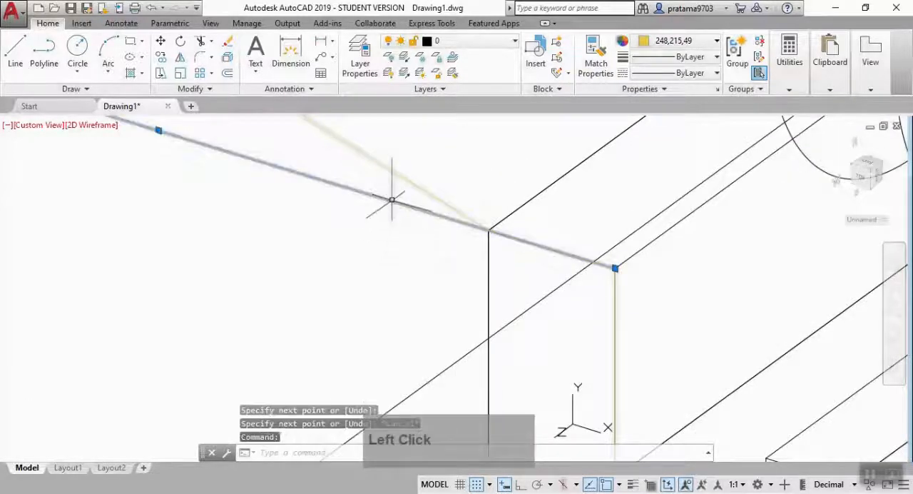
pyautogui.press('Delete')
pyautogui.scroll(-3, 373, 209)
pyautogui.moveTo(373, 210)
pyautogui.mouseDown(button='middle')
pyautogui.moveTo(345, 246)
pyautogui.moveTo(372, 247)
pyautogui.mouseUp(button='middle')
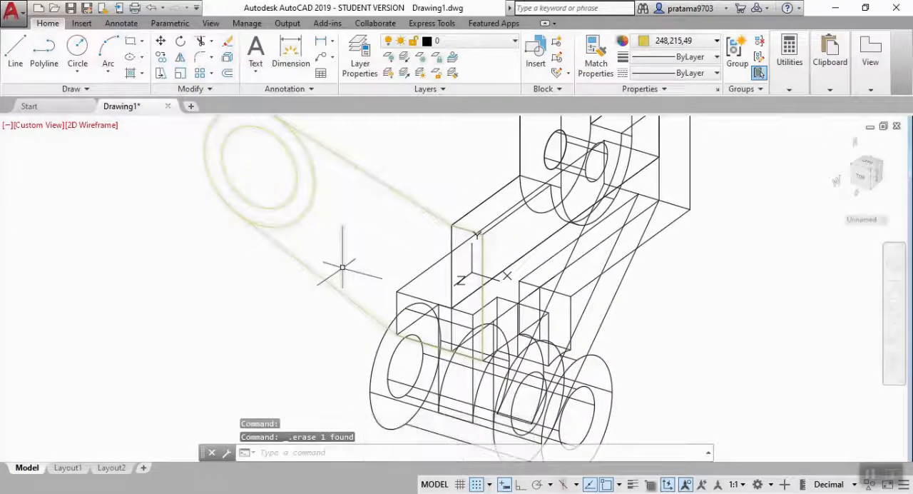
# Join the two circles, both tangent lines and the end face's top, vertical and bottom lines with the Join command.
pyautogui.scroll(-2, 273, 256)
pyautogui.click(183, 152)
pyautogui.click(311, 249)
pyautogui.click(263, 278)
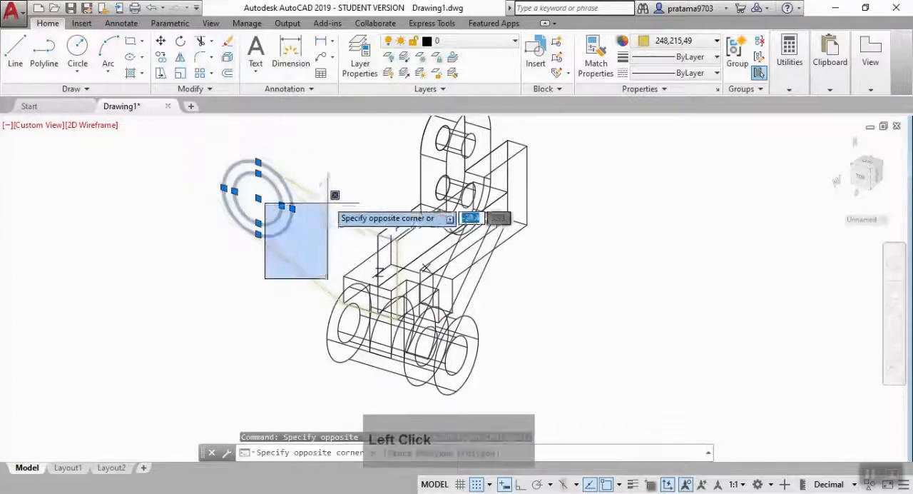
pyautogui.click(341, 179)
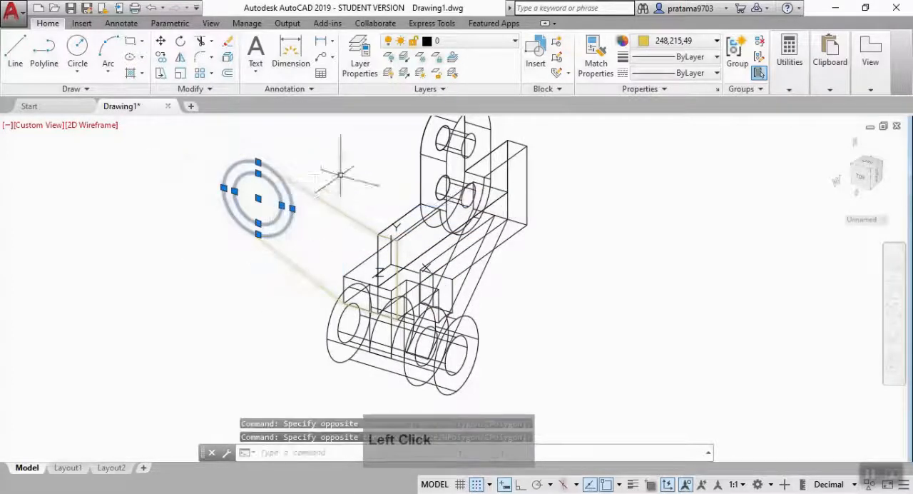
pyautogui.click(341, 174)
pyautogui.click(247, 253)
pyautogui.scroll(3, 342, 264)
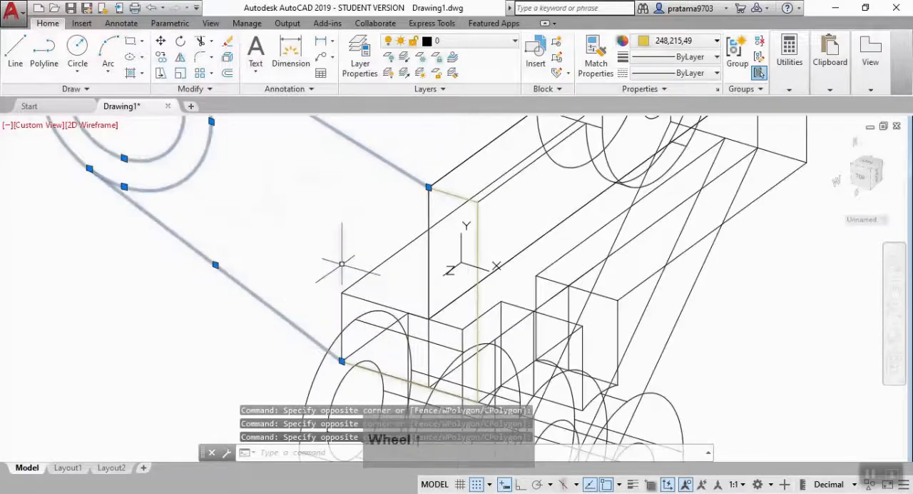
pyautogui.click(473, 211)
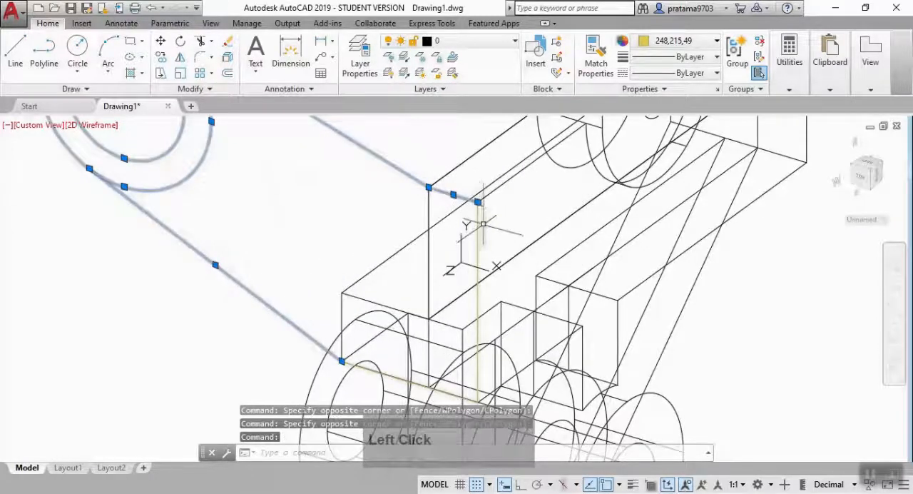
pyautogui.click(478, 220)
pyautogui.moveTo(474, 331); pyautogui.dragTo(508, 238, button='middle')
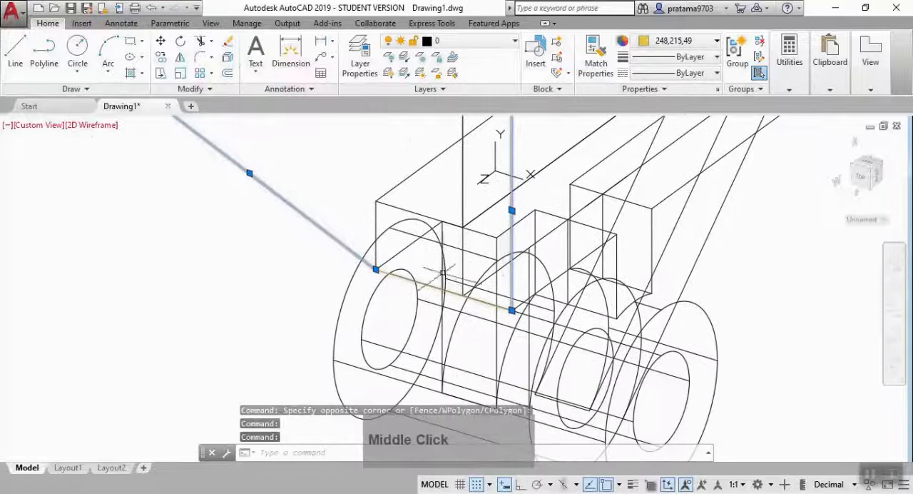
pyautogui.click(420, 281)
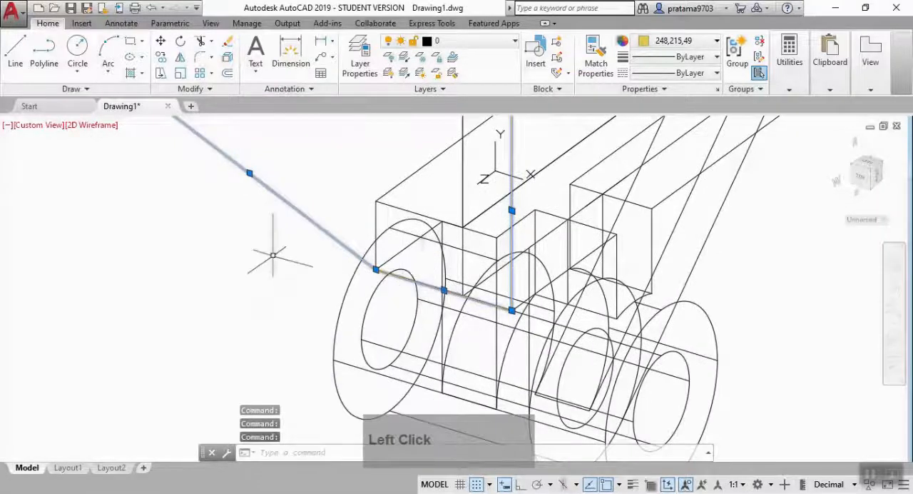
pyautogui.scroll(-3, 272, 255)
pyautogui.write('j')
pyautogui.press('Return')
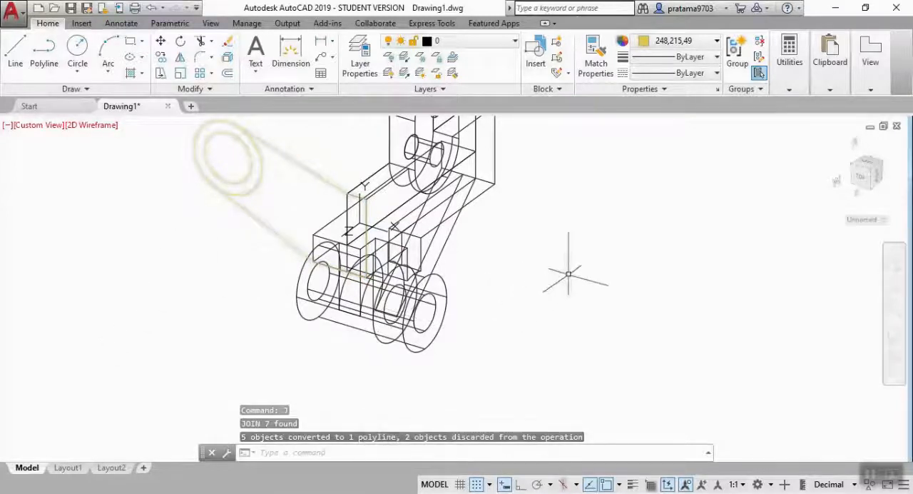
# Orbit to a more side-on view and extrude the arm area between the outer circle and the end face by 10 with Presspull.
pyautogui.moveTo(561, 267); pyautogui.dragTo(511, 303, button='middle')
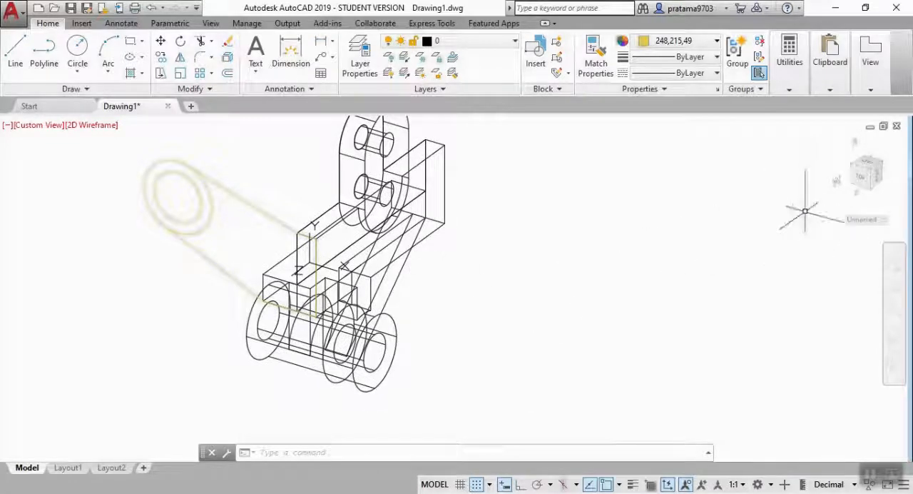
pyautogui.click(895, 343)
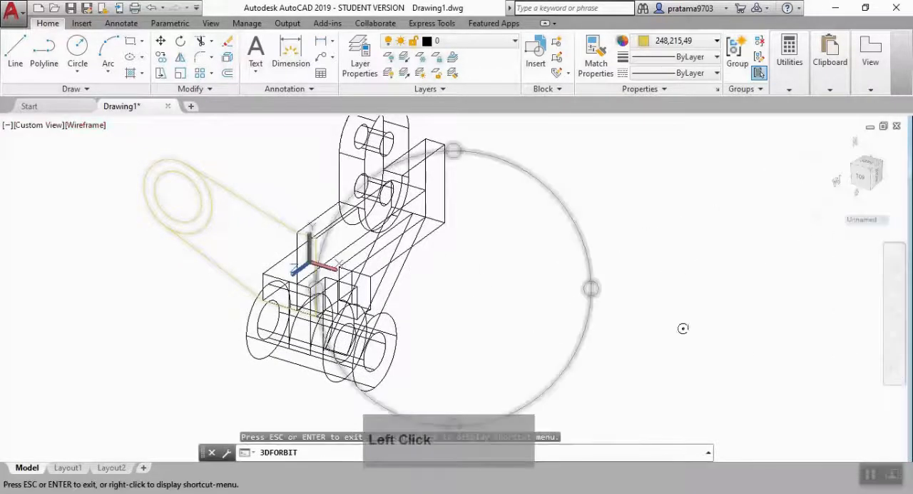
pyautogui.moveTo(592, 288); pyautogui.dragTo(551, 293)
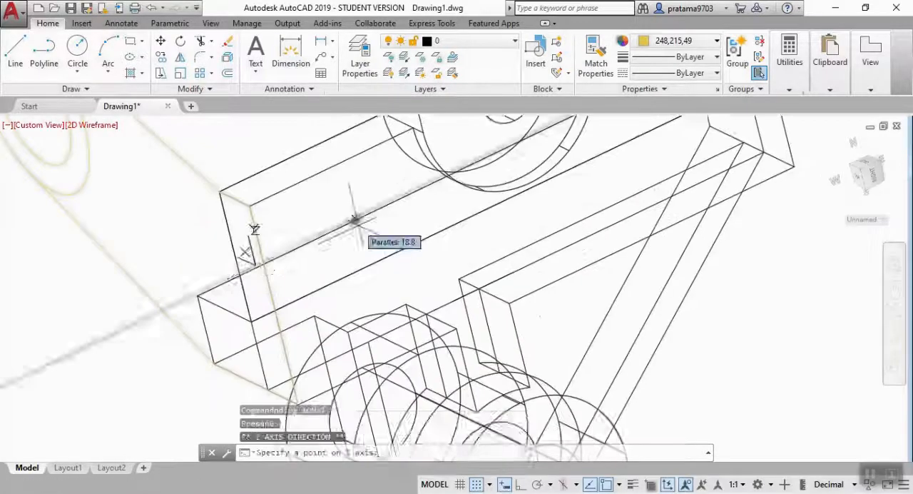
pyautogui.moveTo(357, 218); pyautogui.dragTo(320, 281, button='middle')
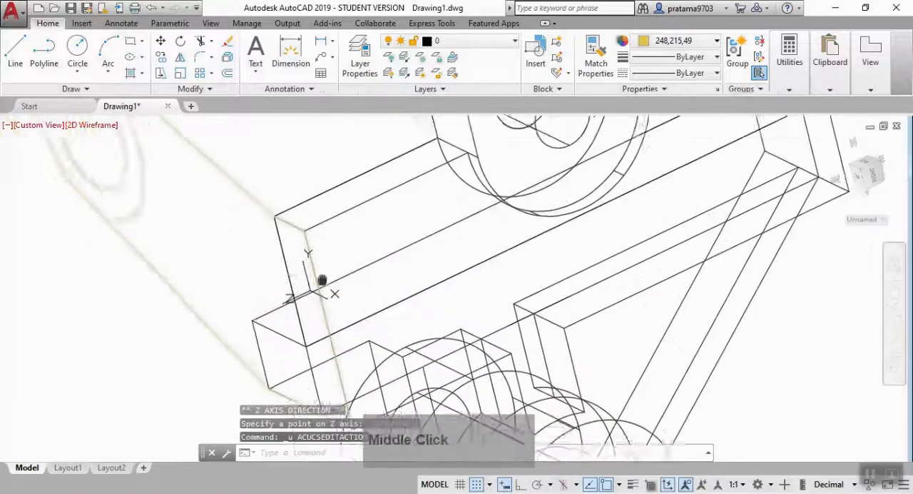
pyautogui.scroll(-2, 287, 266)
pyautogui.write('p')
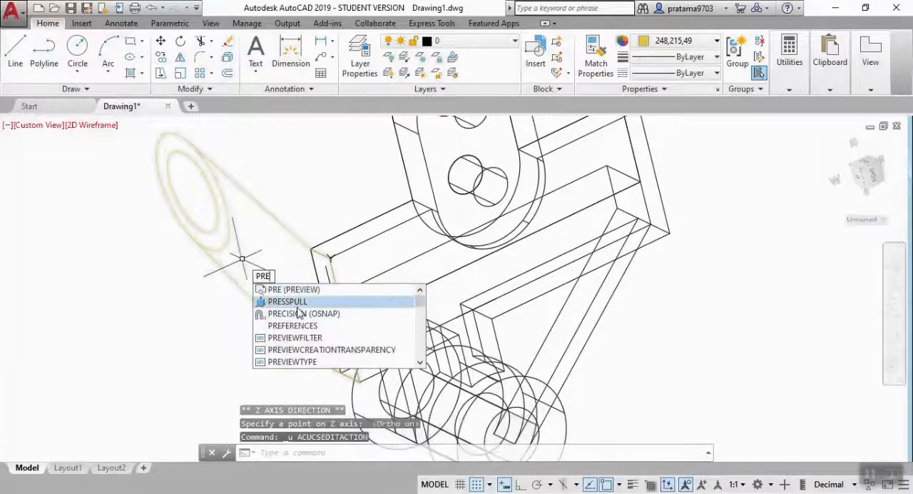
pyautogui.click(296, 306)
pyautogui.click(293, 261)
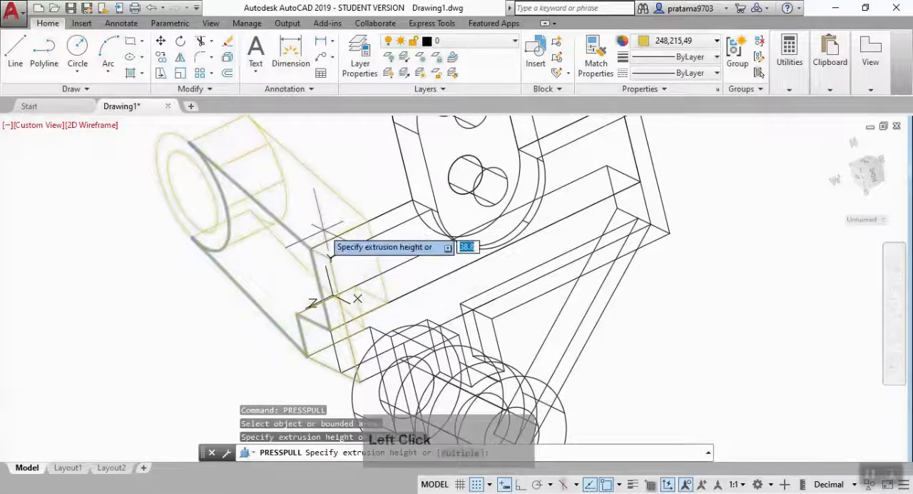
pyautogui.write('1')
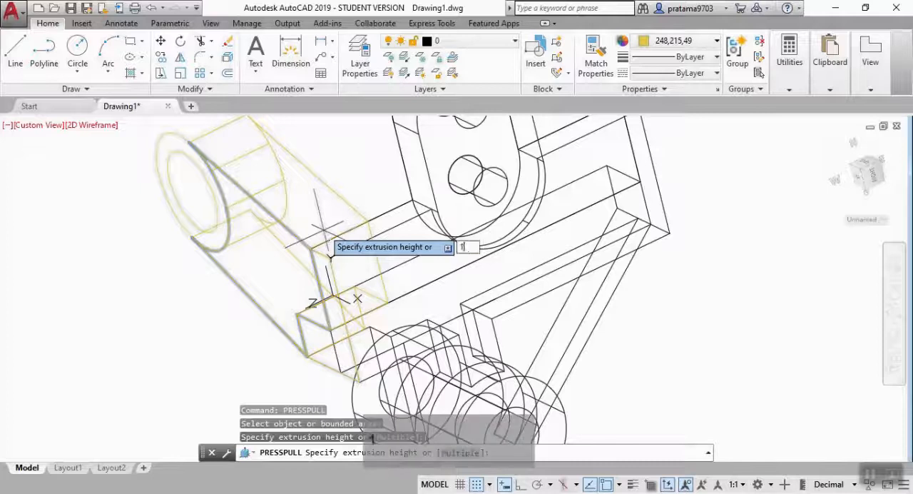
pyautogui.write('0')
pyautogui.press('Return')
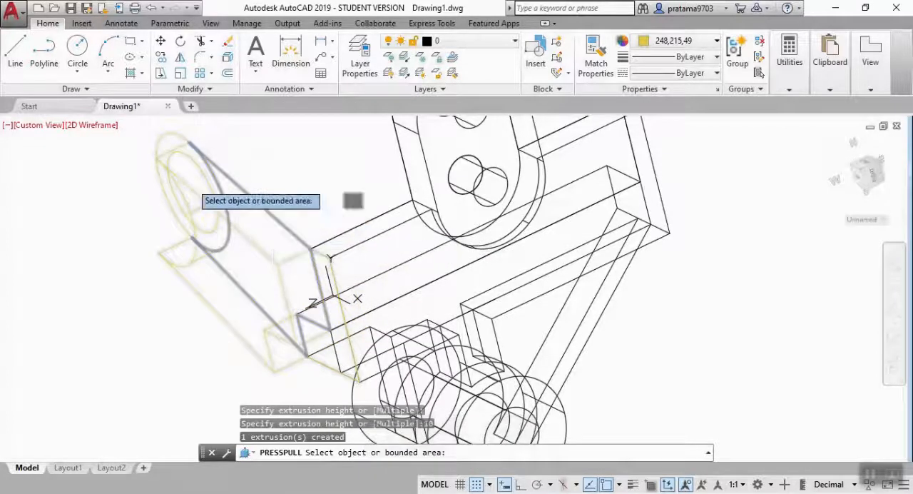
# Extrude the ring between the two concentric circles outward, away from the plate, into a hollow cylinder with Presspull.
pyautogui.click(159, 141)
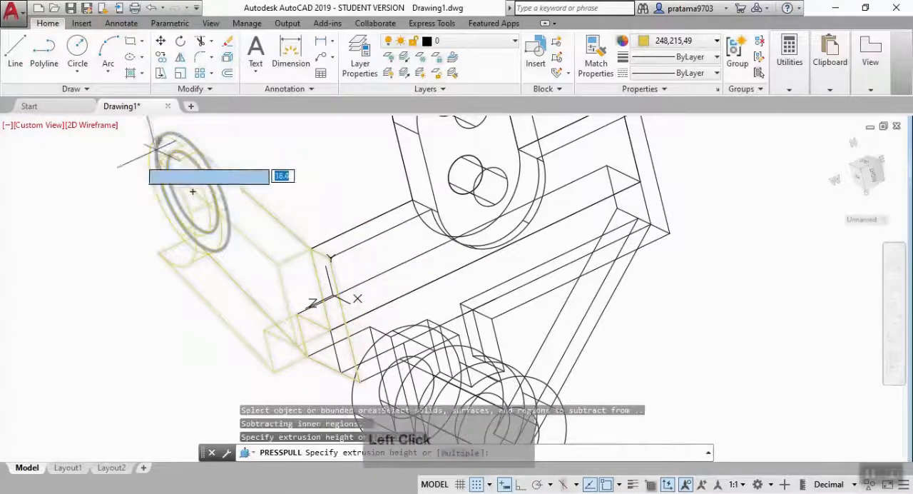
pyautogui.write('2')
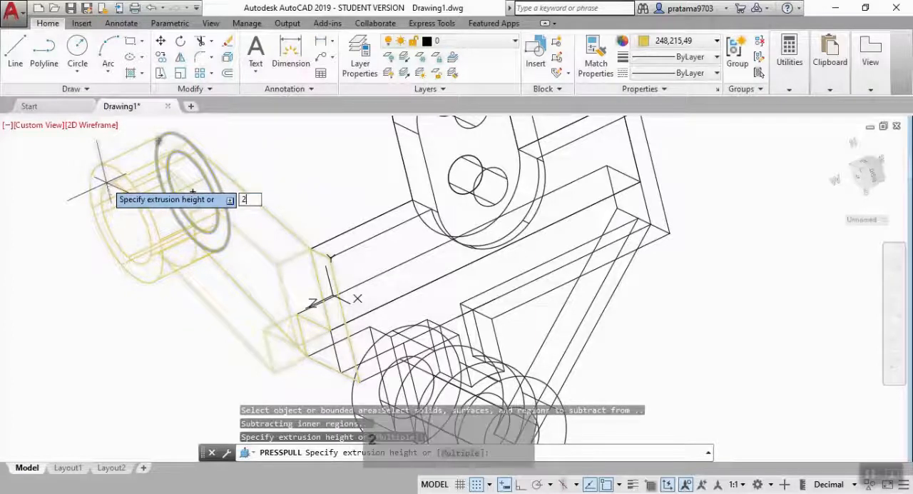
pyautogui.press('Return')
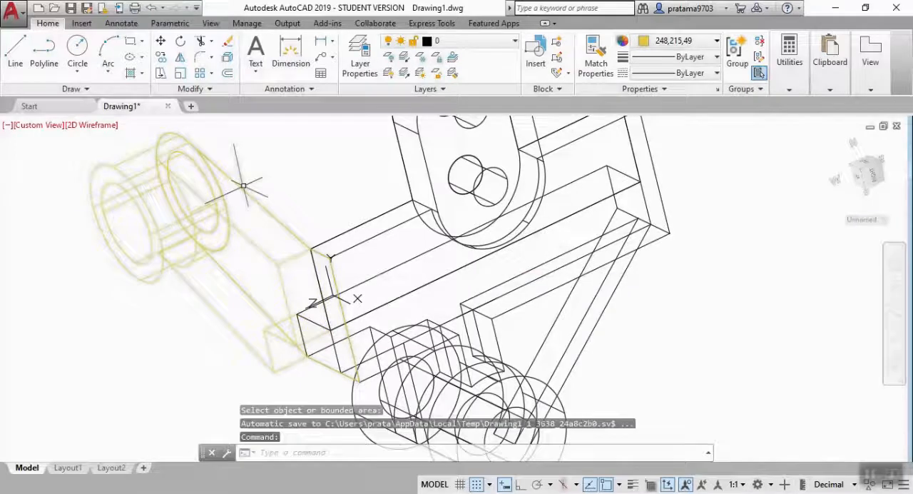
pyautogui.press('Return')
# Start moving the hollow cylinder from a base point at its outer end, with Ortho on.
pyautogui.write('m')
pyautogui.press('Return')
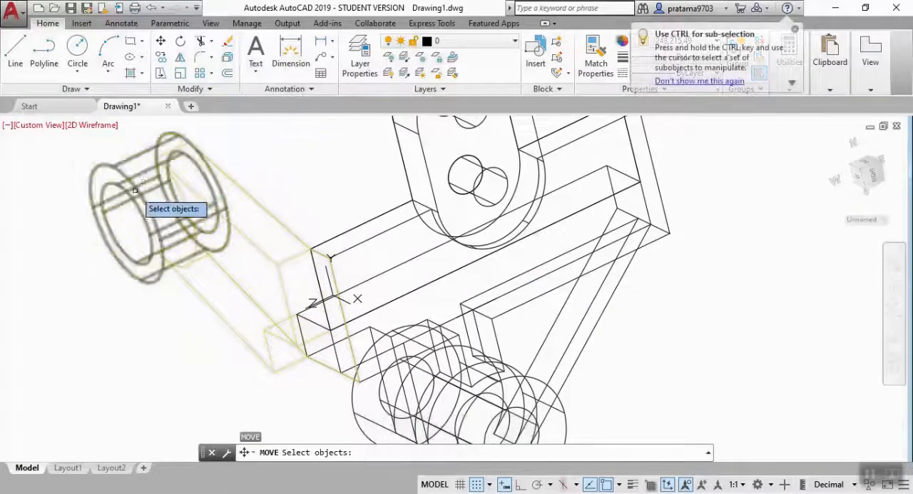
pyautogui.click(137, 188)
pyautogui.press('Return')
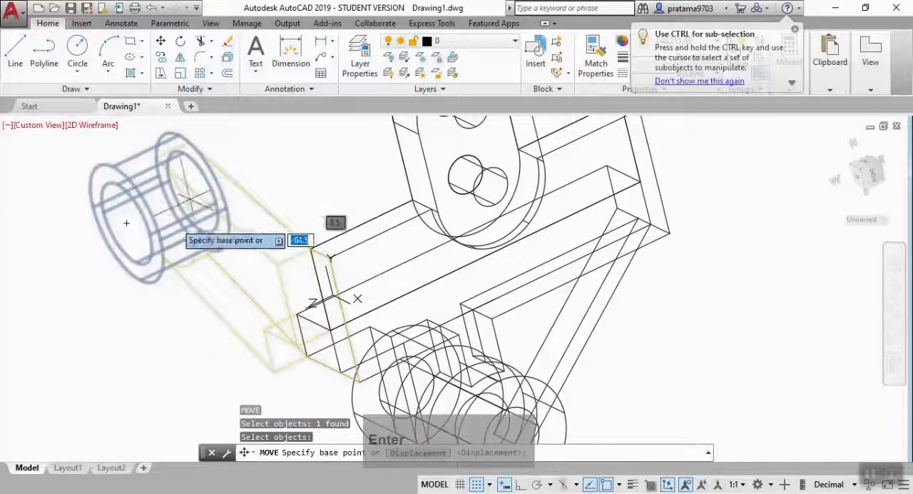
pyautogui.click(140, 214)
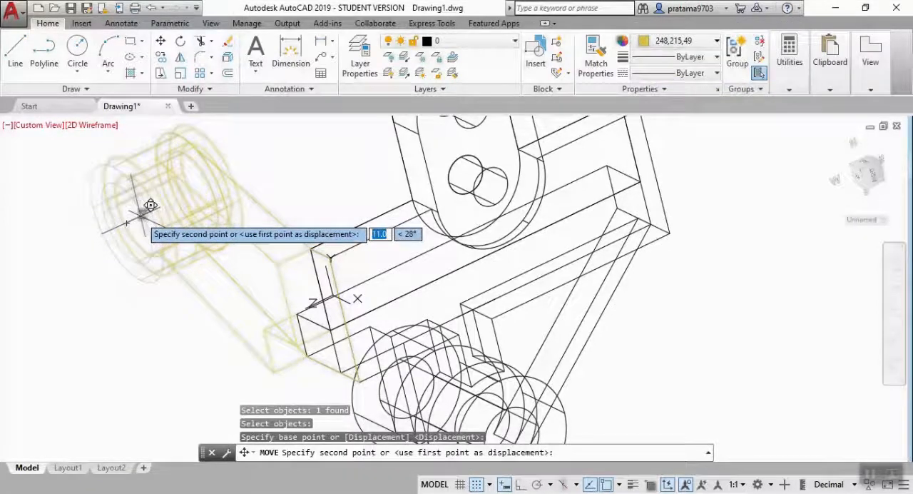
pyautogui.press('F8')
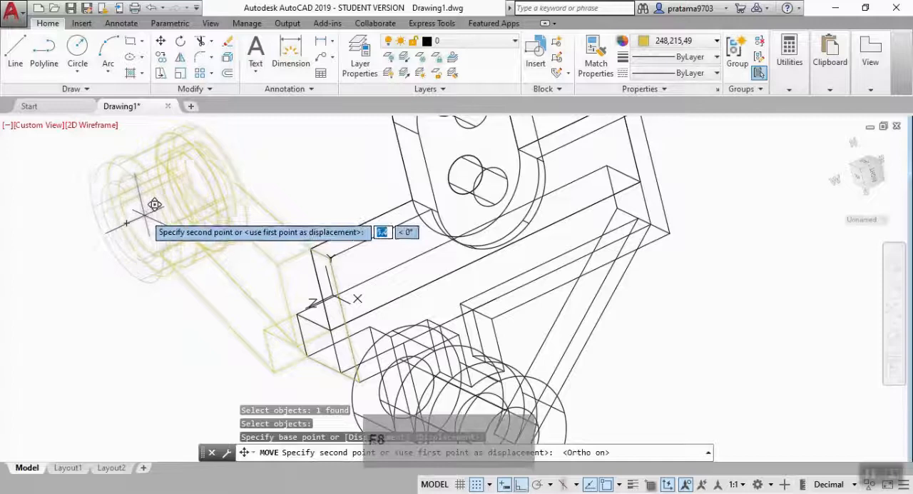
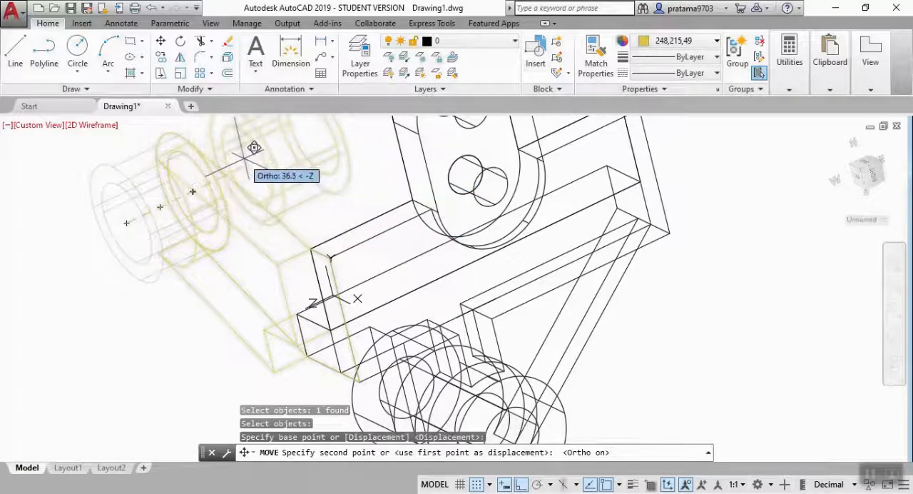
# Move the hollow cylinder 3 units along -Z so it overlaps the side arm.
pyautogui.write('3')
pyautogui.press('Return')
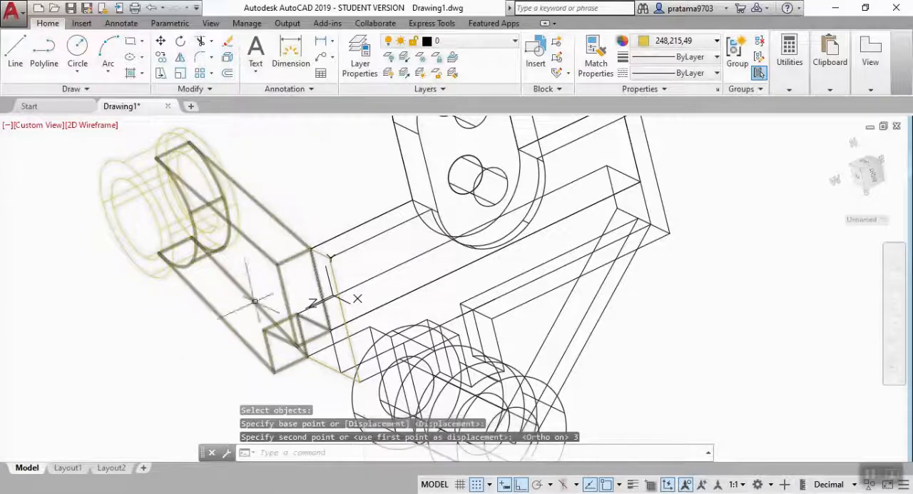
pyautogui.press('Escape')
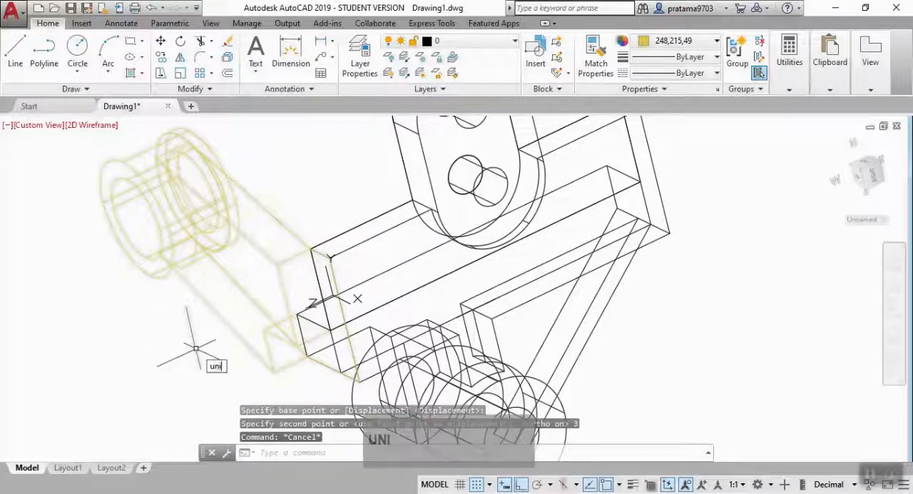
# Unite the hollow cylinder and the side arm into one solid with Union.
pyautogui.click(229, 379)
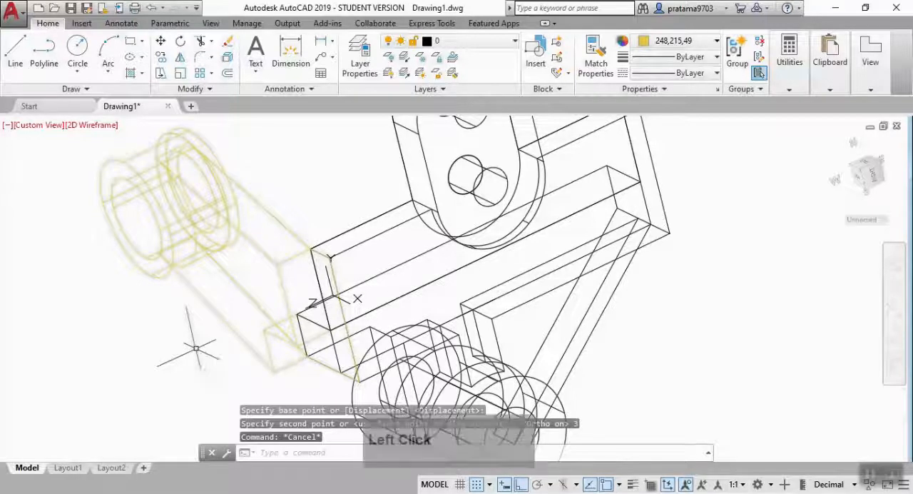
pyautogui.click(162, 216)
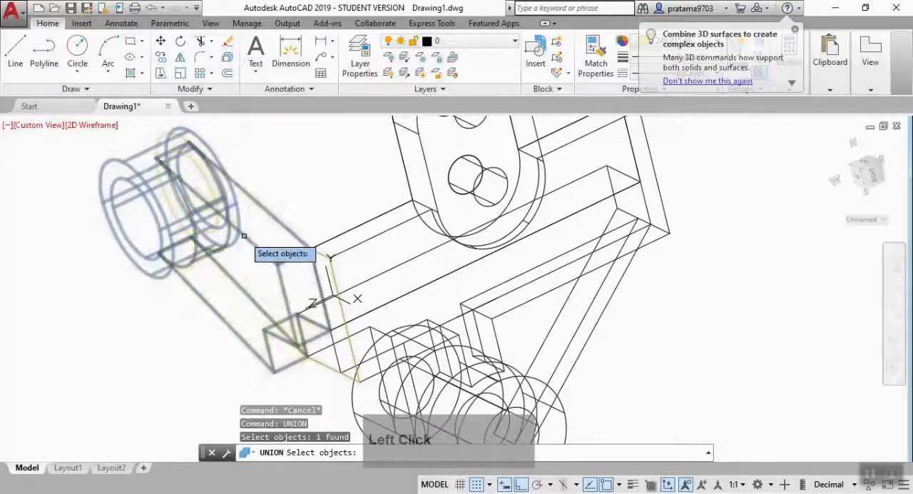
pyautogui.click(244, 236)
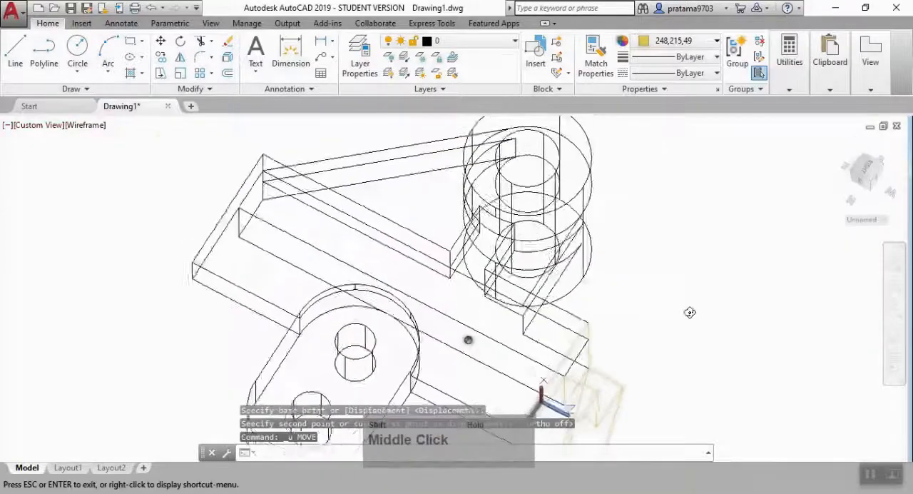
# Move the united arm from its outer upper corner to the plate's matching end corner, making it flush with the end face.
pyautogui.keyDown('shift'); pyautogui.moveTo(689, 312); pyautogui.dragTo(734, 216, button='middle'); pyautogui.keyUp('shift')
pyautogui.keyDown('shift'); pyautogui.moveTo(665, 289); pyautogui.dragTo(633, 343, button='middle'); pyautogui.keyUp('shift')
pyautogui.scroll(4, 652, 288)
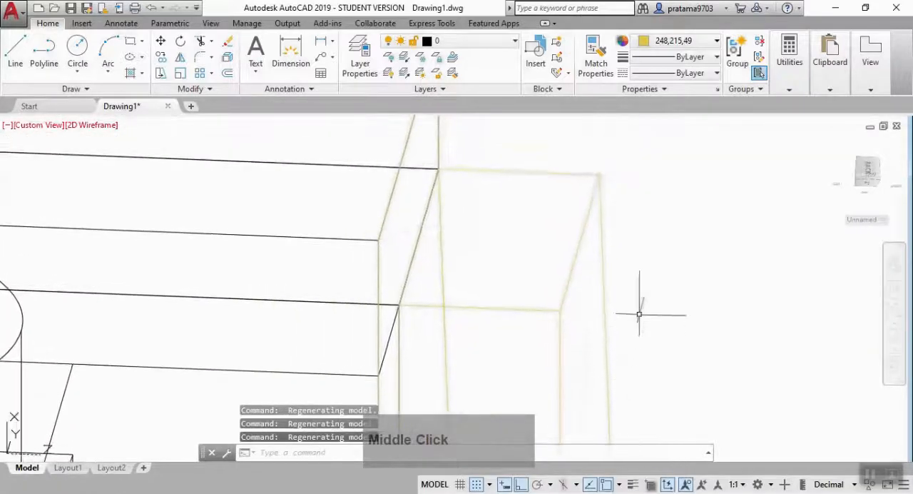
pyautogui.write('m')
pyautogui.press('Return')
pyautogui.click(596, 191)
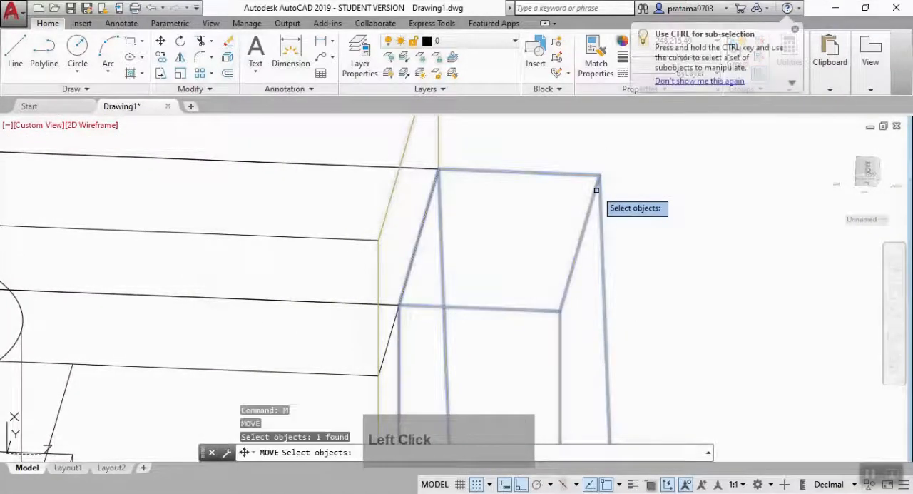
pyautogui.press('Return')
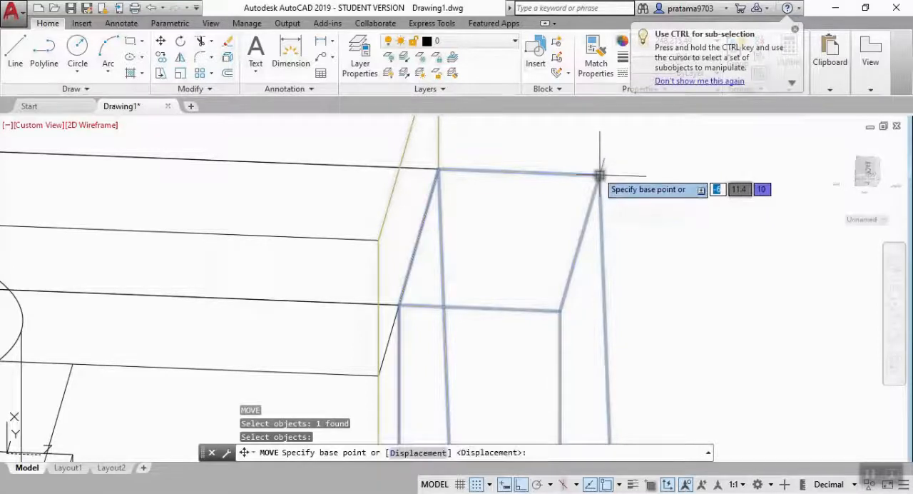
pyautogui.click(599, 175)
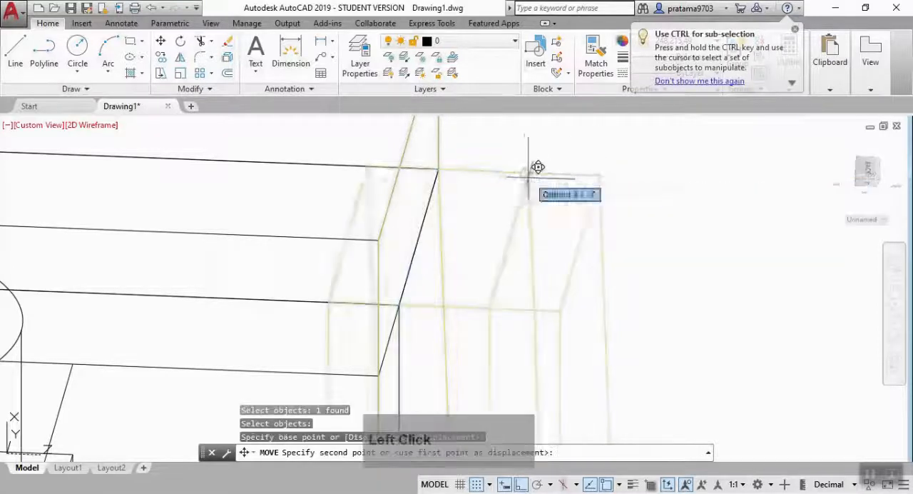
pyautogui.click(438, 172)
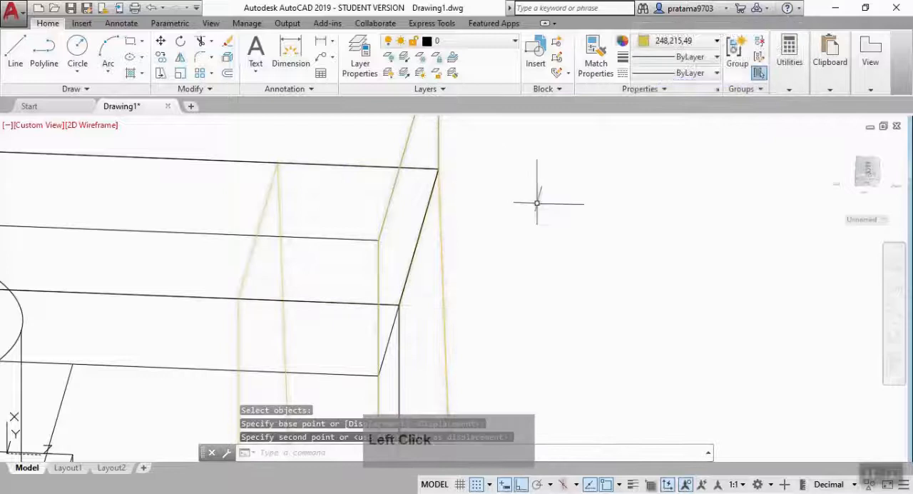
pyautogui.press('Escape')
# Set the visual style to Conceptual and orbit around the part to check the arm's position on the plate.
pyautogui.scroll(-3, 590, 244)
pyautogui.moveTo(620, 290); pyautogui.dragTo(660, 267, button='middle')
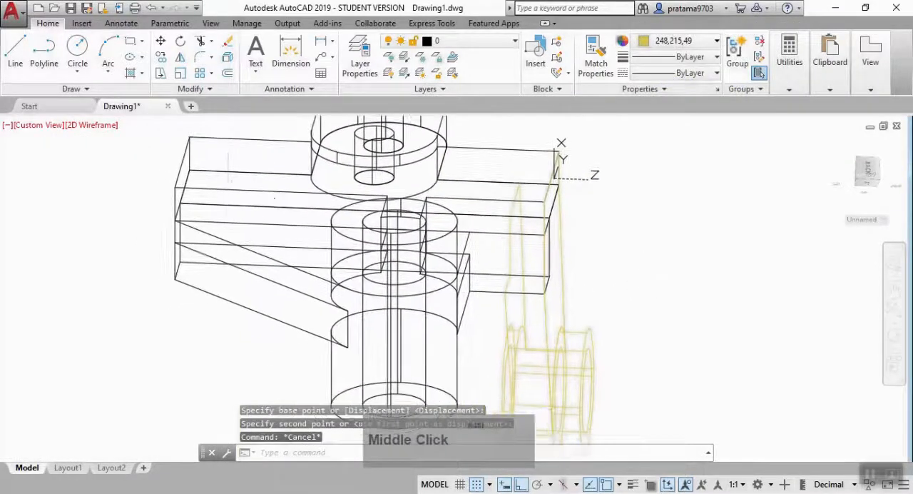
pyautogui.click(118, 125)
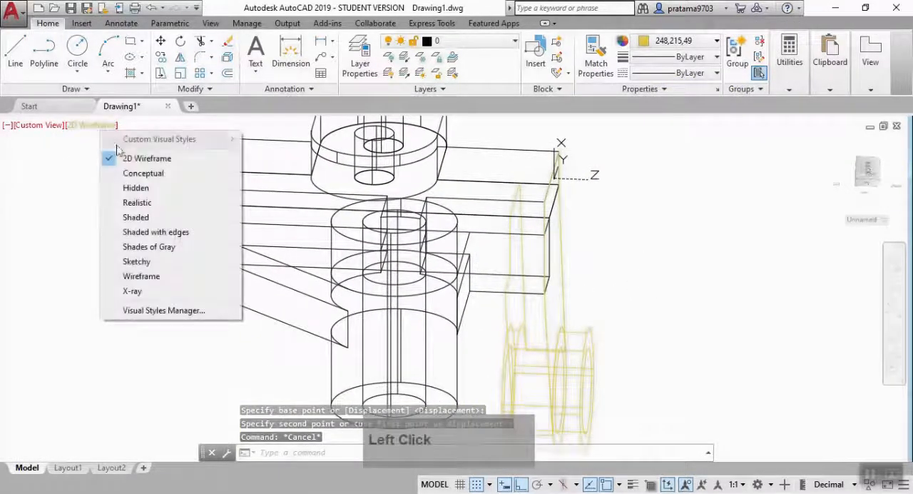
pyautogui.click(133, 176)
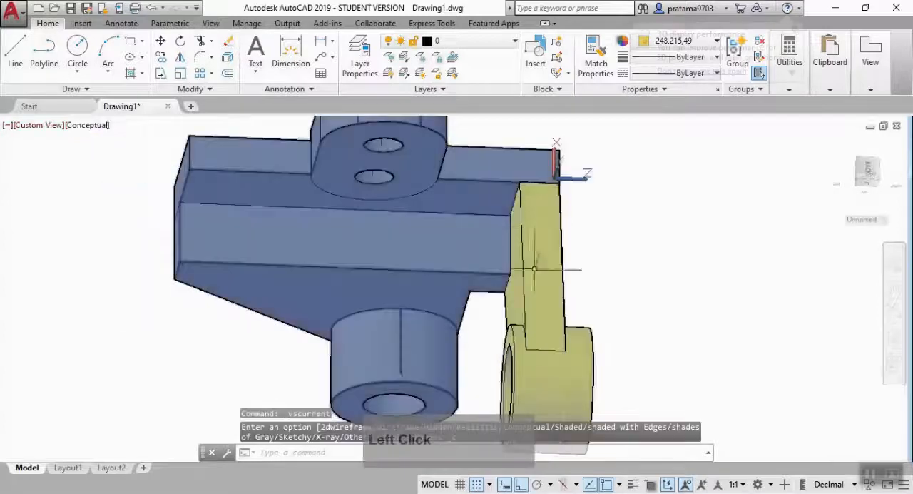
pyautogui.click(866, 168)
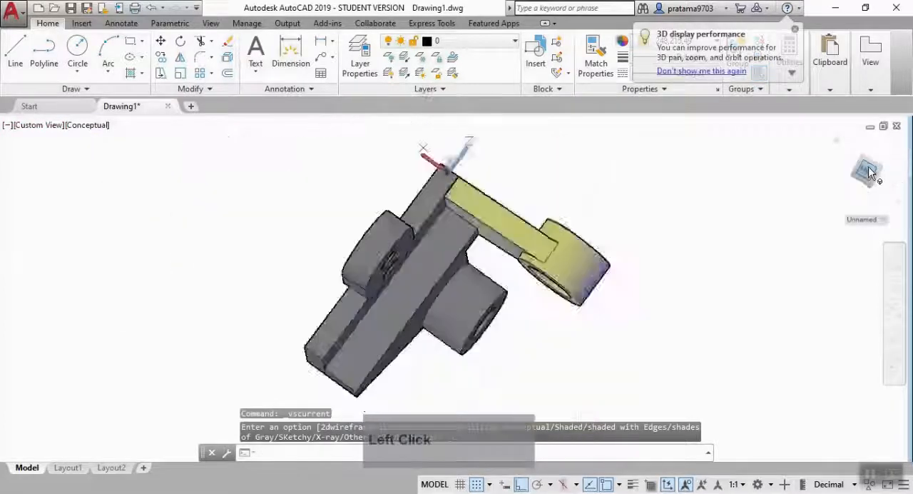
pyautogui.click(857, 185)
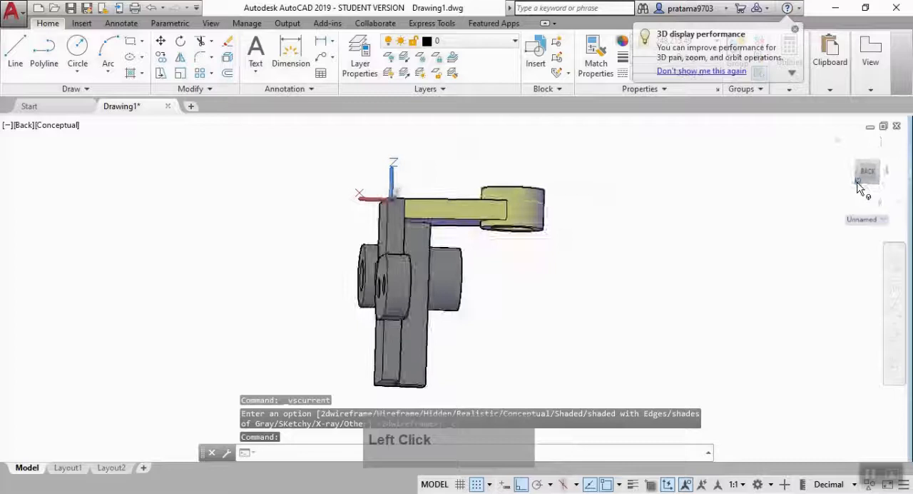
pyautogui.keyDown('shift'); pyautogui.moveTo(729, 290); pyautogui.dragTo(660, 164, button='middle'); pyautogui.keyUp('shift')
pyautogui.keyDown('shift'); pyautogui.moveTo(639, 289); pyautogui.dragTo(642, 318, button='middle'); pyautogui.keyUp('shift')
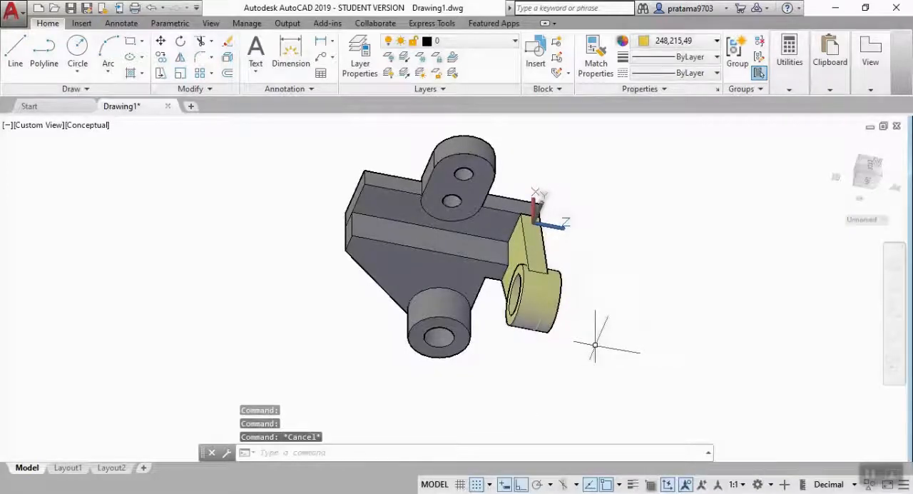
# Mirror the arm with MIRROR3D about the XY plane through the centre of the rounded lug's lower hole, keeping the source.
pyautogui.write('mo')
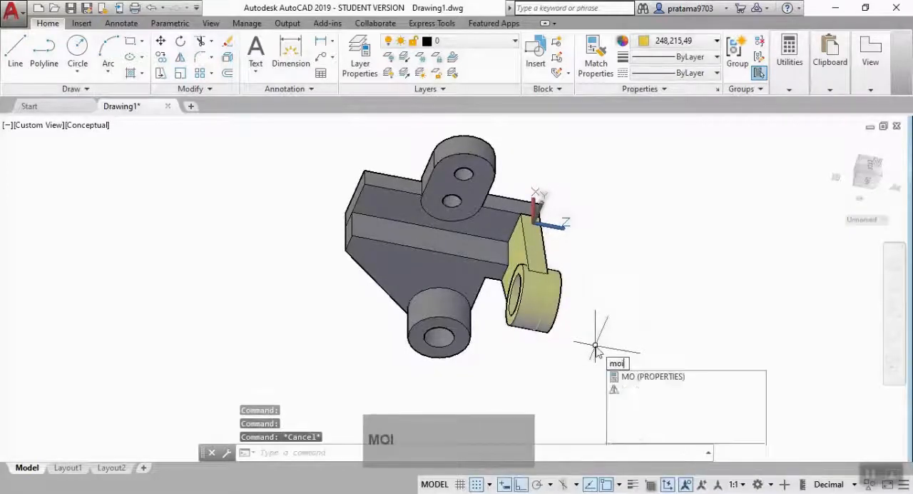
pyautogui.press('BackSpace')
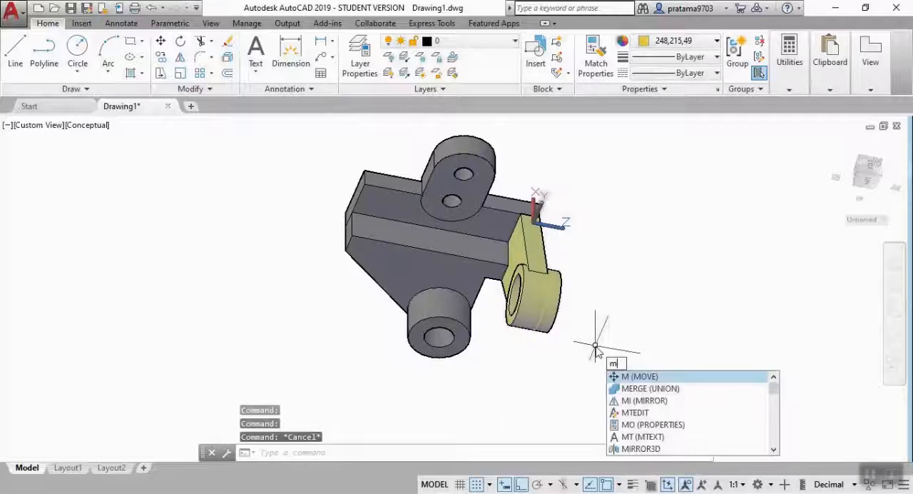
pyautogui.write('ir')
pyautogui.click(638, 387)
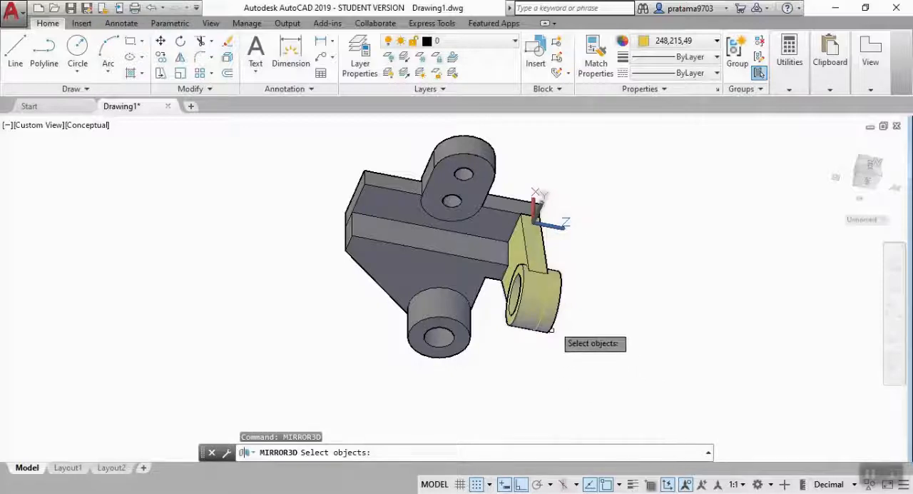
pyautogui.click(533, 296)
pyautogui.press('Return')
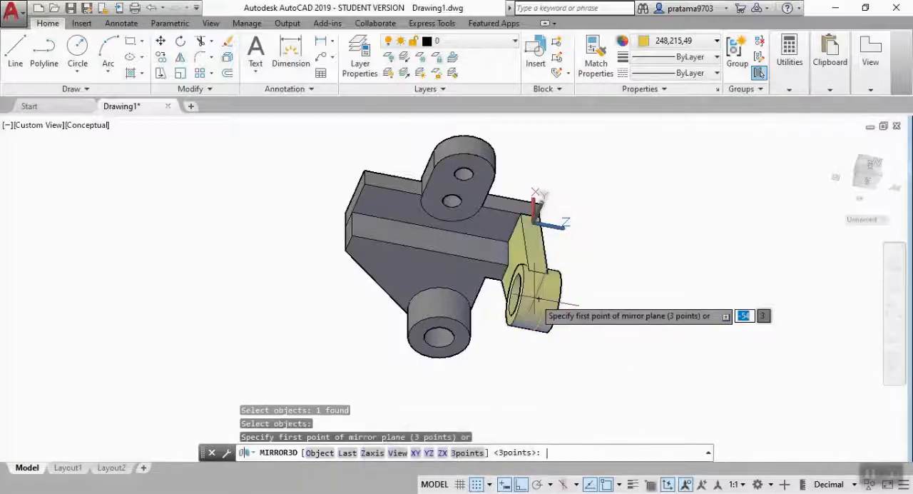
pyautogui.write('xy')
pyautogui.press('Return')
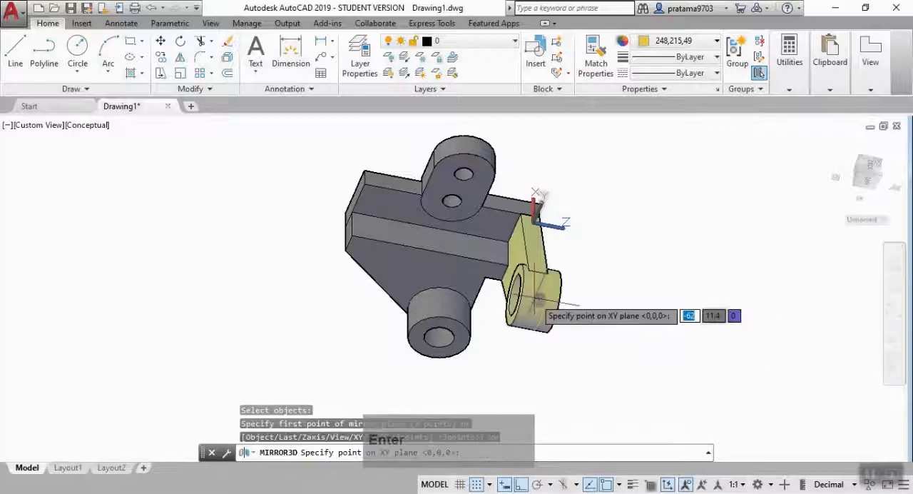
pyautogui.scroll(5, 452, 201)
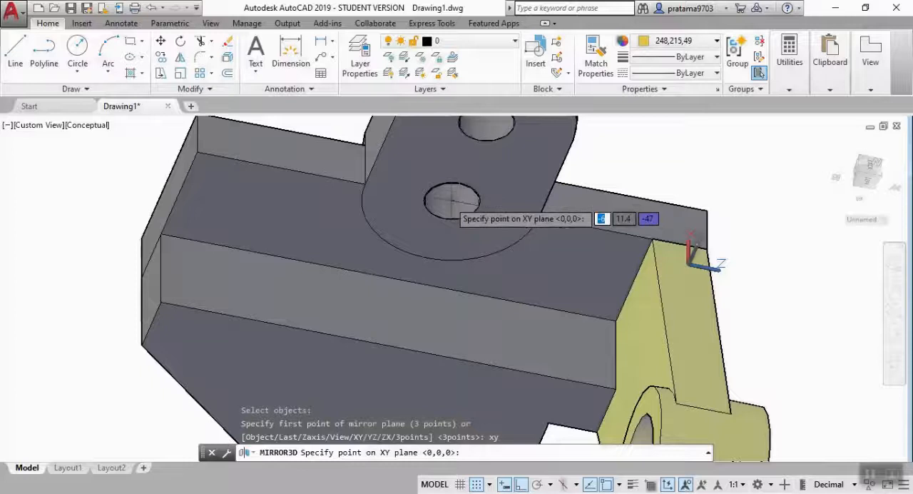
pyautogui.click(450, 201)
pyautogui.press('Return')
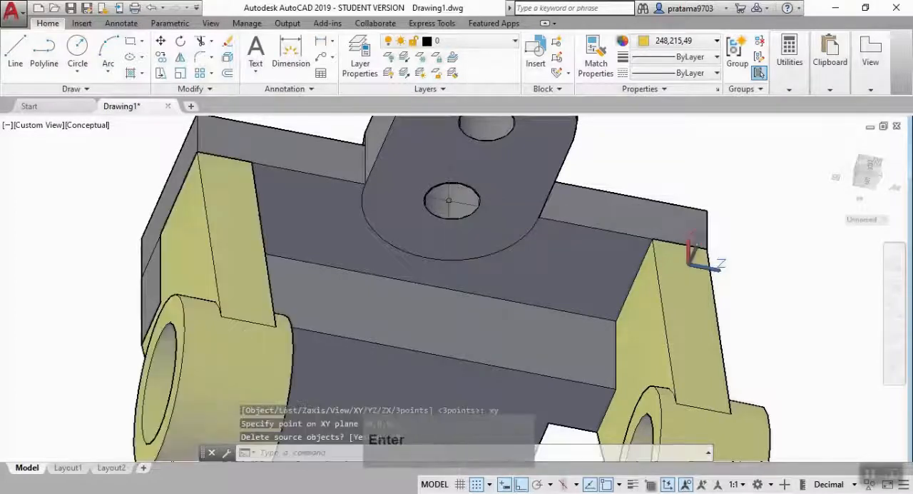
# Unite both side arms and the main body into one solid with Union.
pyautogui.scroll(-5, 458, 257)
pyautogui.moveTo(723, 367)
pyautogui.keyDown('shift'); pyautogui.mouseDown(button='middle')
pyautogui.moveTo(705, 318)
pyautogui.moveTo(803, 328)
pyautogui.moveTo(738, 362)
pyautogui.mouseUp(button='middle'); pyautogui.keyUp('shift')
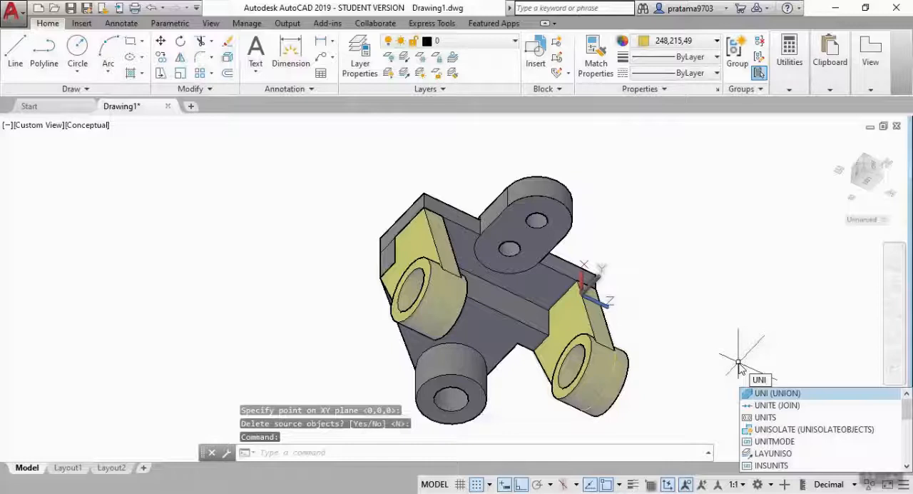
pyautogui.press('Return')
pyautogui.click(566, 381)
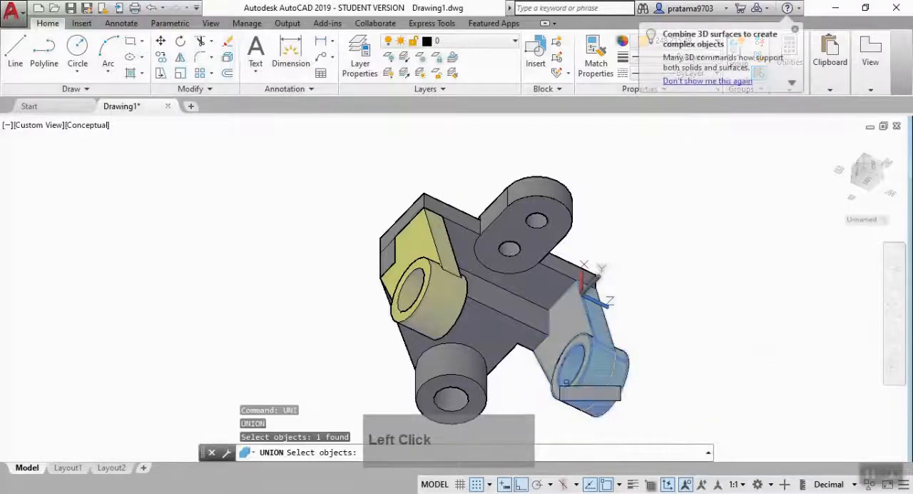
pyautogui.click(440, 300)
pyautogui.click(499, 262)
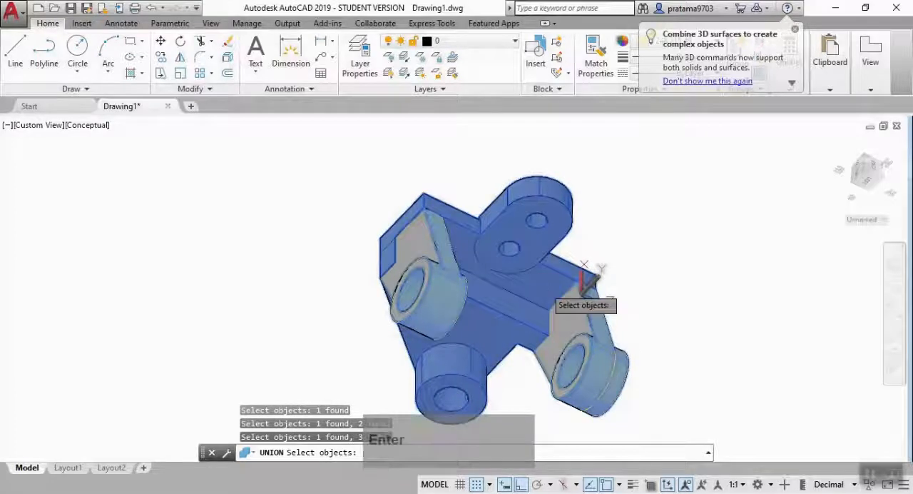
pyautogui.press('Escape')
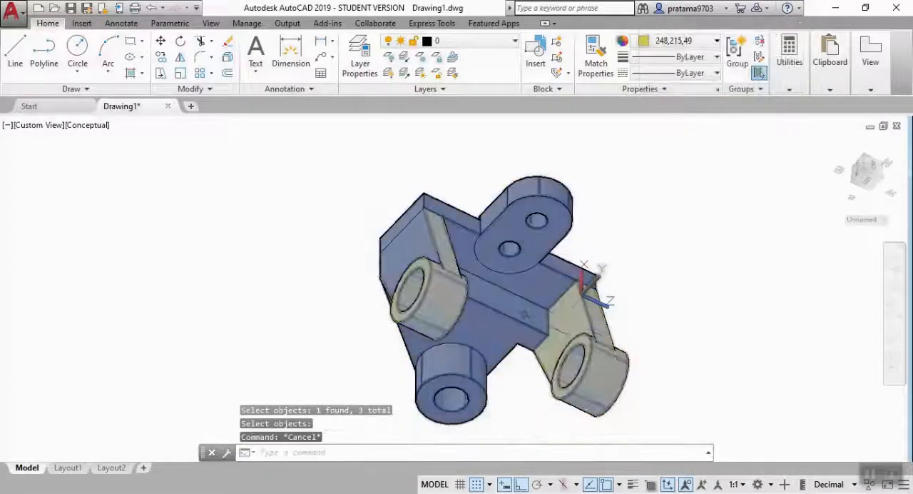
# Set the colour of the whole united solid to 248,215,49.
pyautogui.click(521, 309)
pyautogui.click(670, 40)
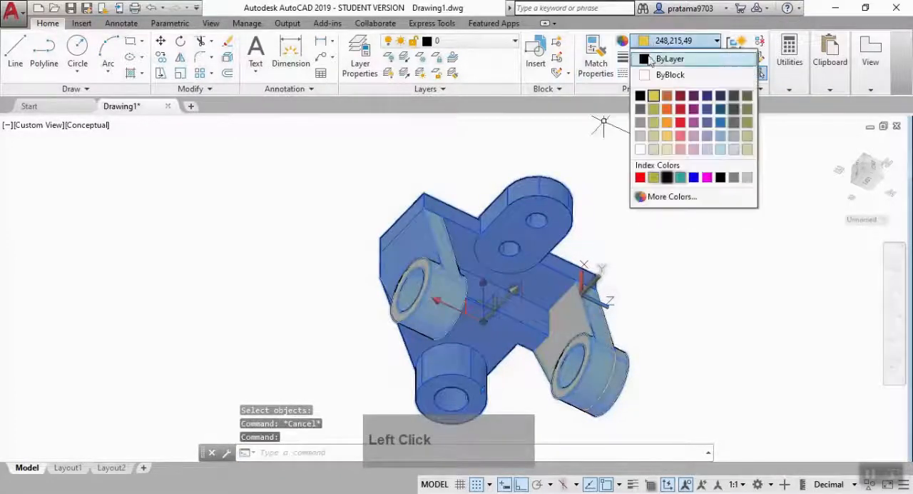
pyautogui.click(641, 95)
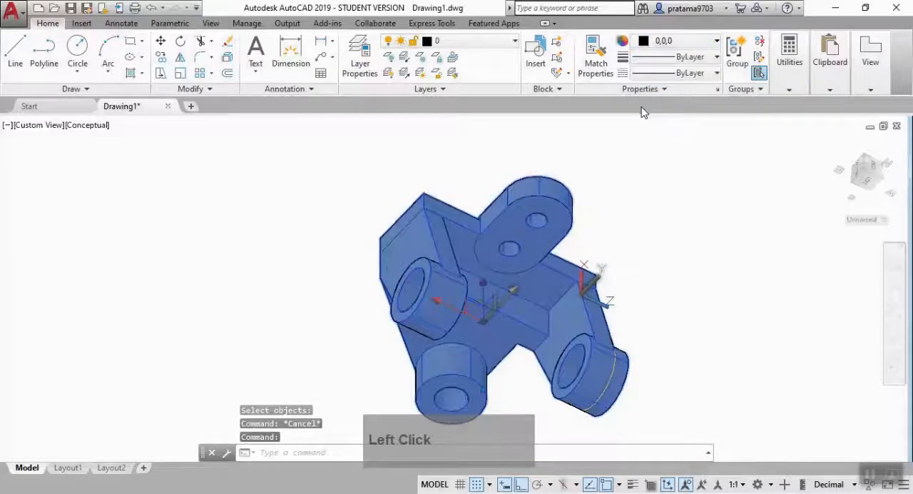
pyautogui.click(656, 42)
pyautogui.click(646, 200)
pyautogui.click(654, 97)
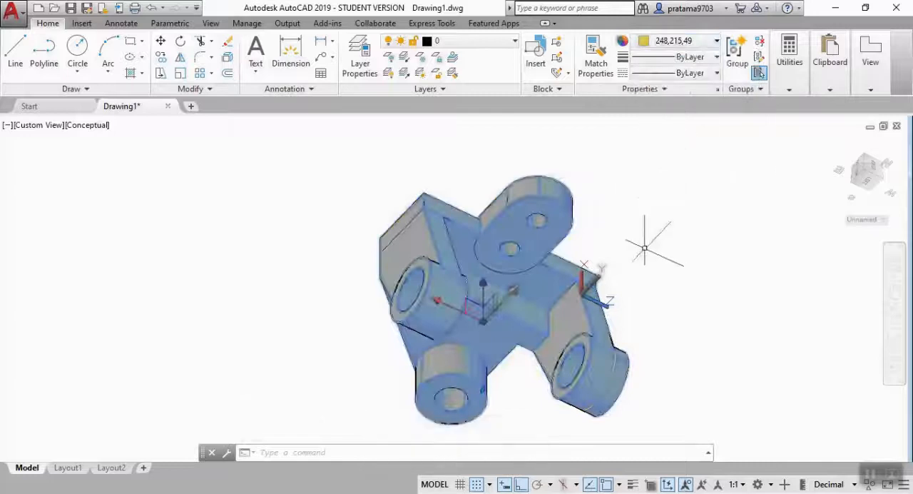
pyautogui.press('Escape')
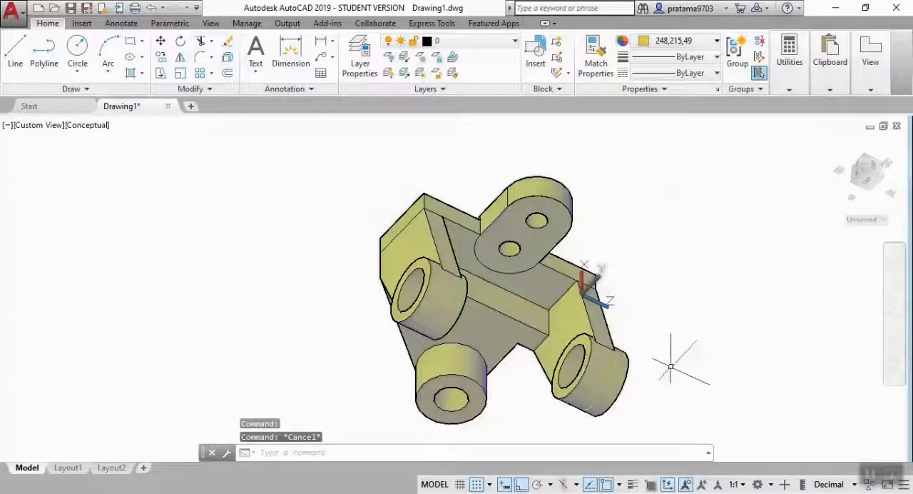
# Fillet the long inside edge of the main body between the two side arms with a radius of 5.
pyautogui.write('fille')
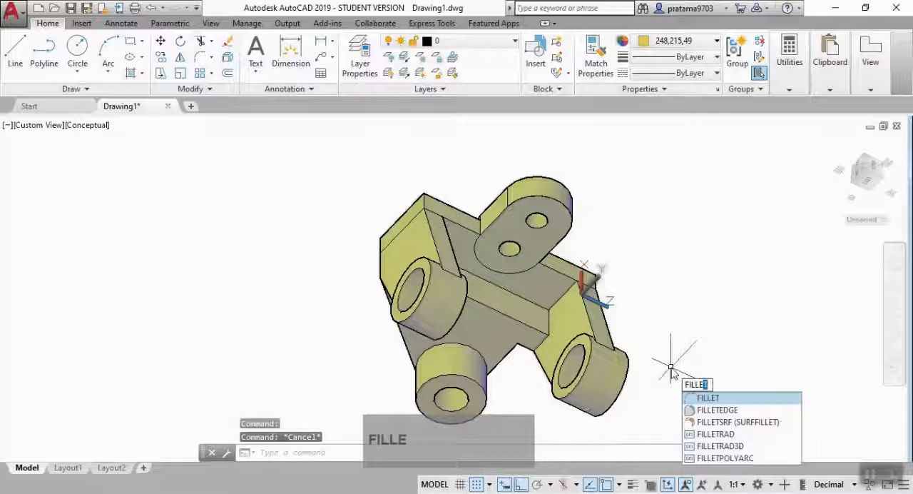
pyautogui.click(717, 409)
pyautogui.scroll(3, 562, 310)
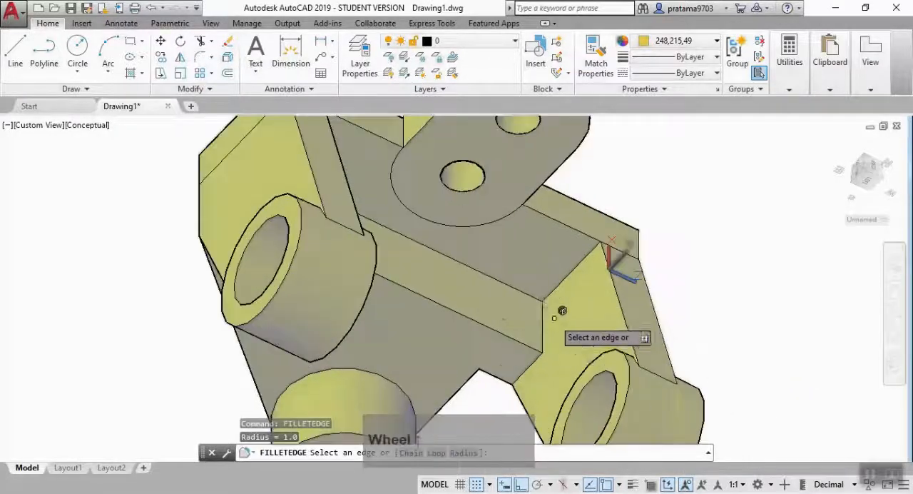
pyautogui.click(495, 277)
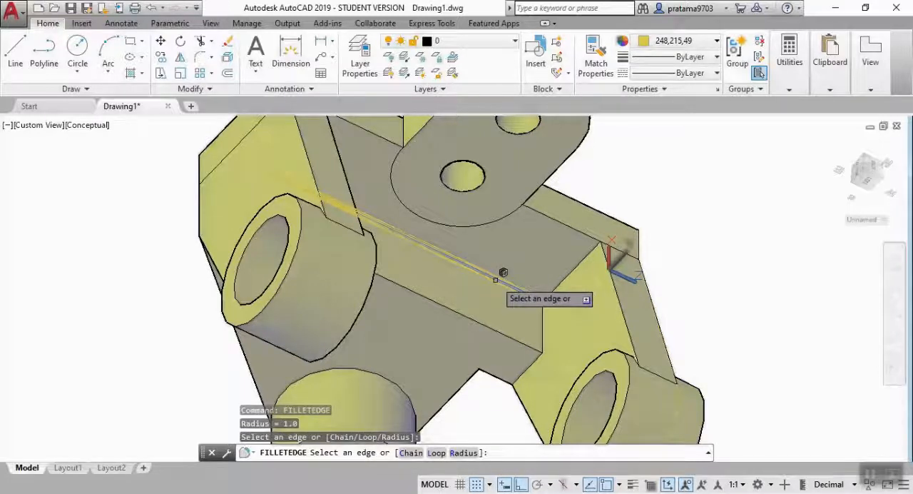
pyautogui.press('Return')
pyautogui.write('r')
pyautogui.press('Return')
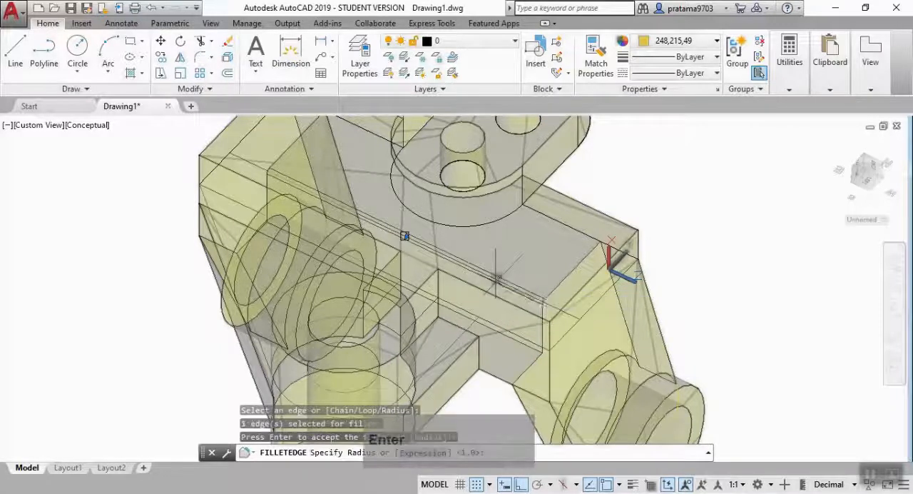
pyautogui.write('5')
pyautogui.press('Return')
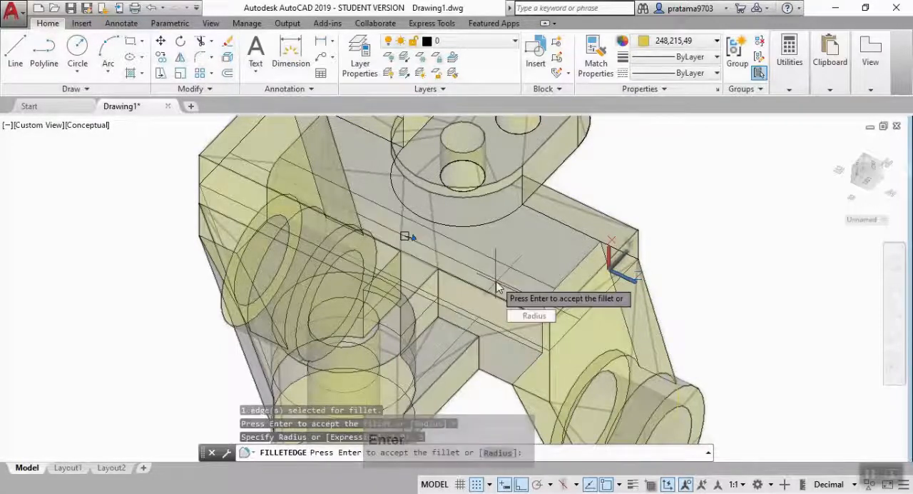
pyautogui.press('Return')
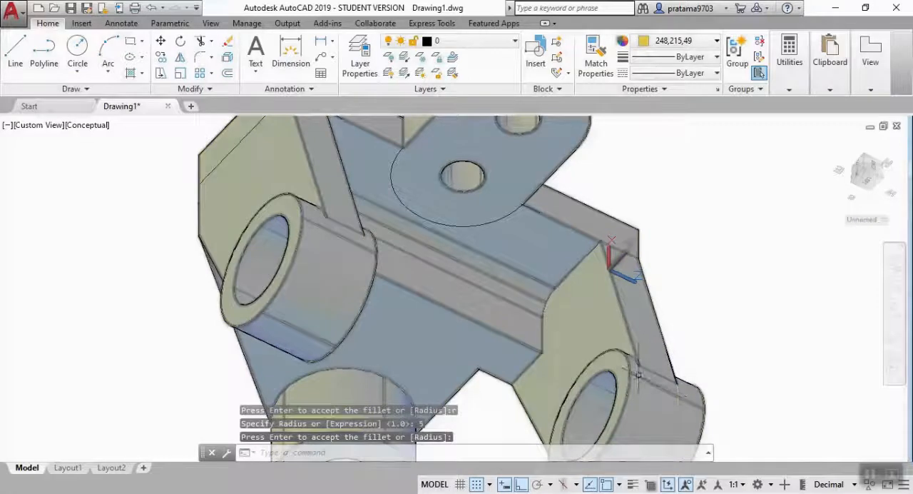
# Start an edge fillet of radius 3 on the curved edge where one side arm meets the inner side of its boss.
pyautogui.scroll(5, 495, 280)
pyautogui.press('Return')
pyautogui.scroll(3, 639, 342)
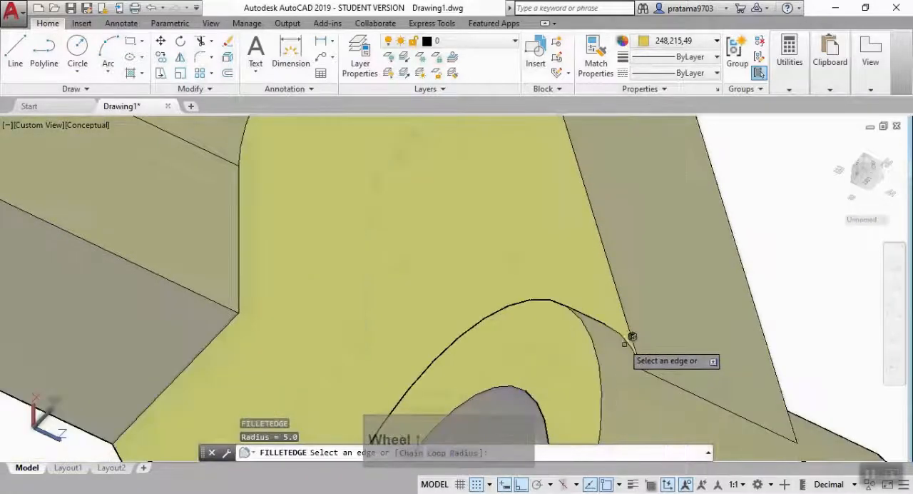
pyautogui.click(619, 333)
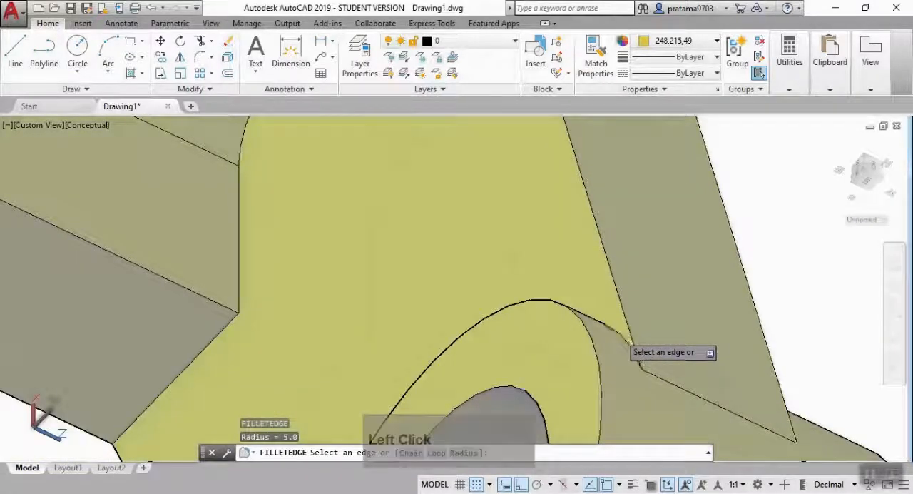
pyautogui.click(619, 334)
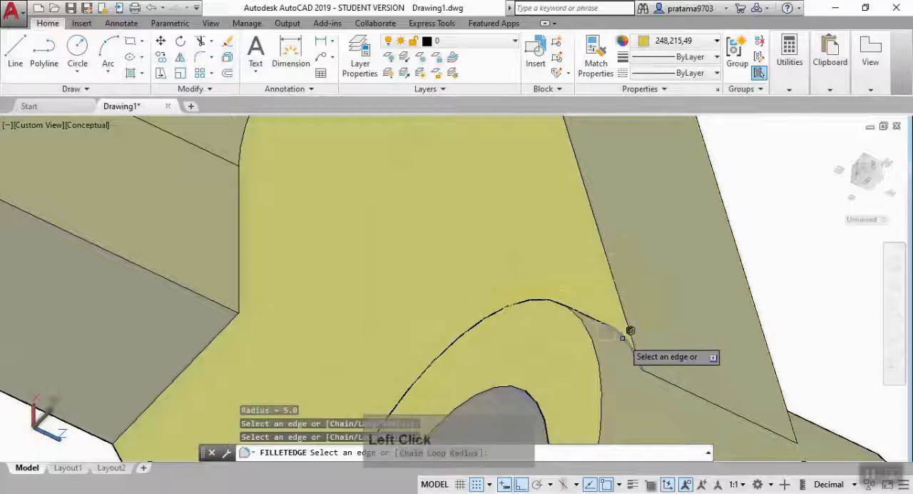
pyautogui.write('r')
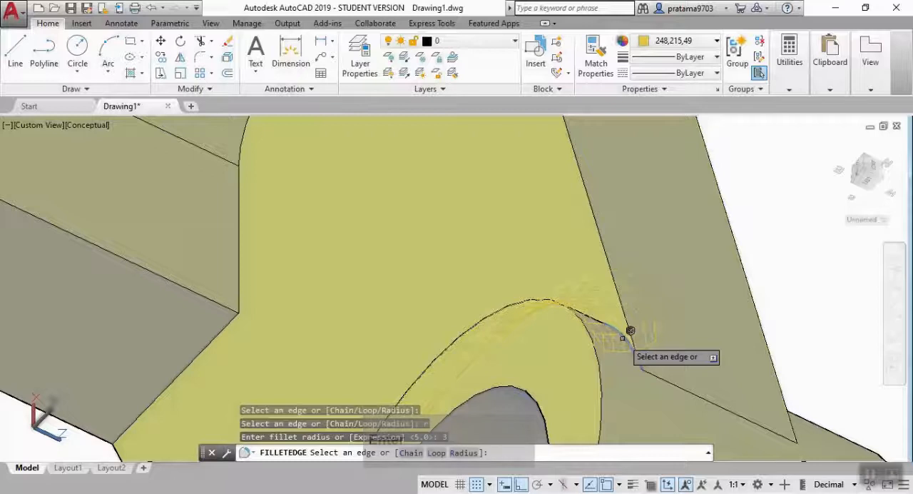
# Add the matching curved edge between the other side arm and its boss, and apply the radius 3 fillet to both.
pyautogui.scroll(-5, 631, 331)
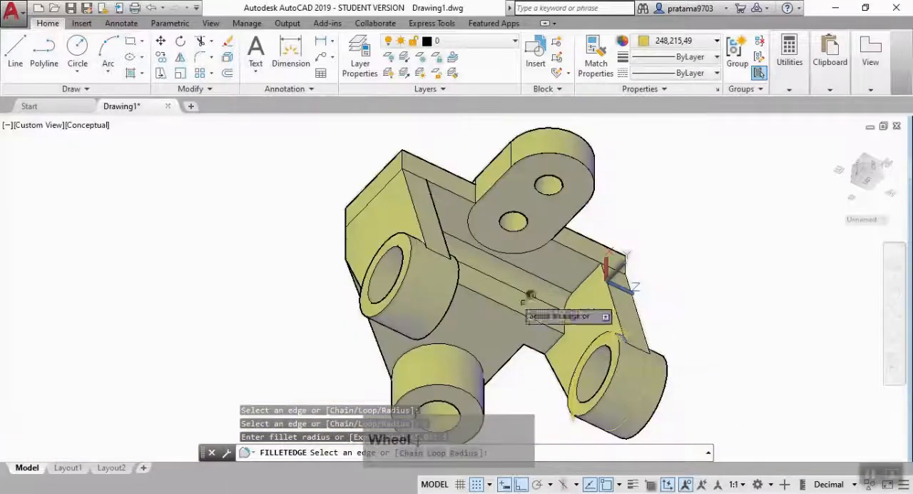
pyautogui.click(896, 336)
pyautogui.moveTo(587, 289); pyautogui.dragTo(489, 289)
pyautogui.scroll(3, 327, 266)
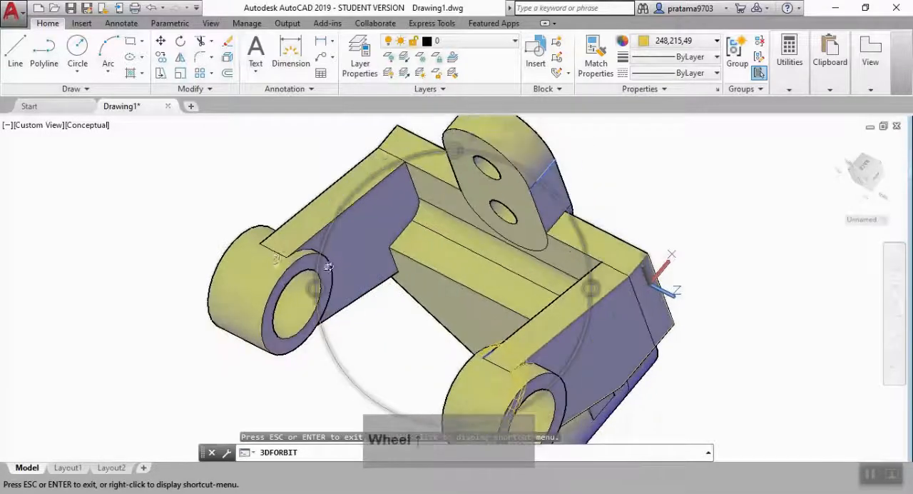
pyautogui.press('Escape')
pyautogui.scroll(4, 292, 246)
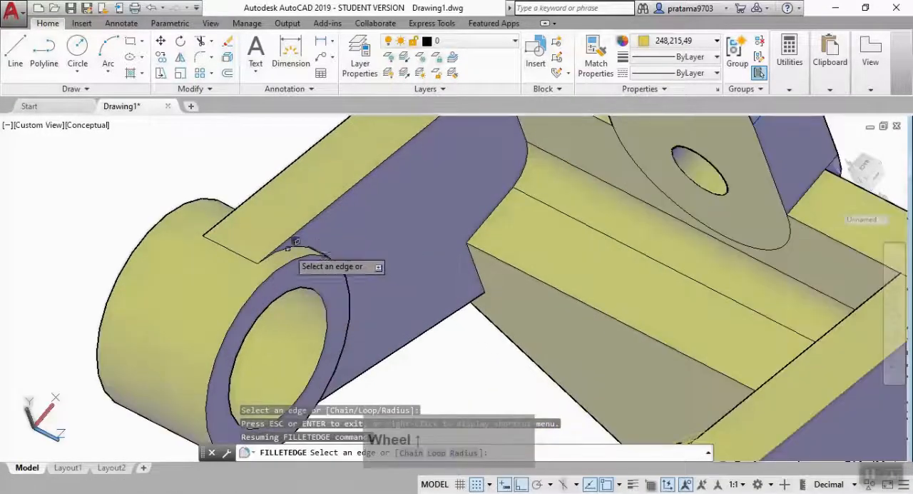
pyautogui.click(296, 239)
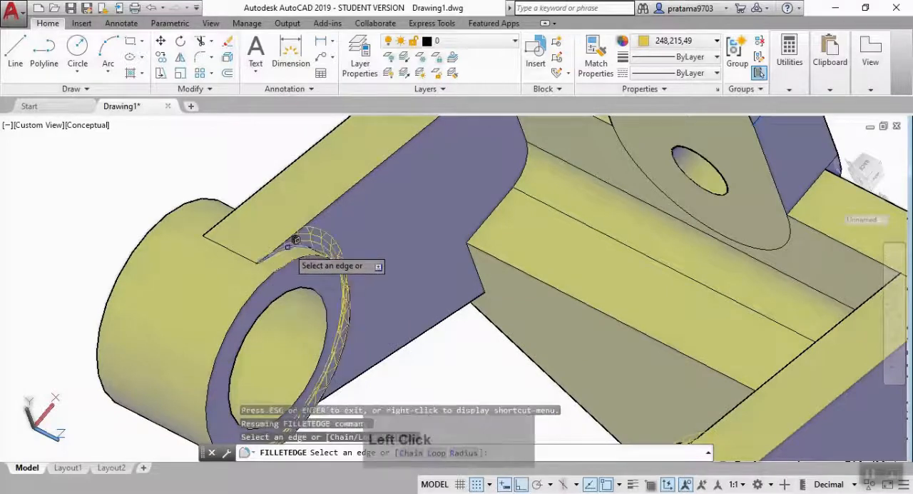
pyautogui.press('Return')
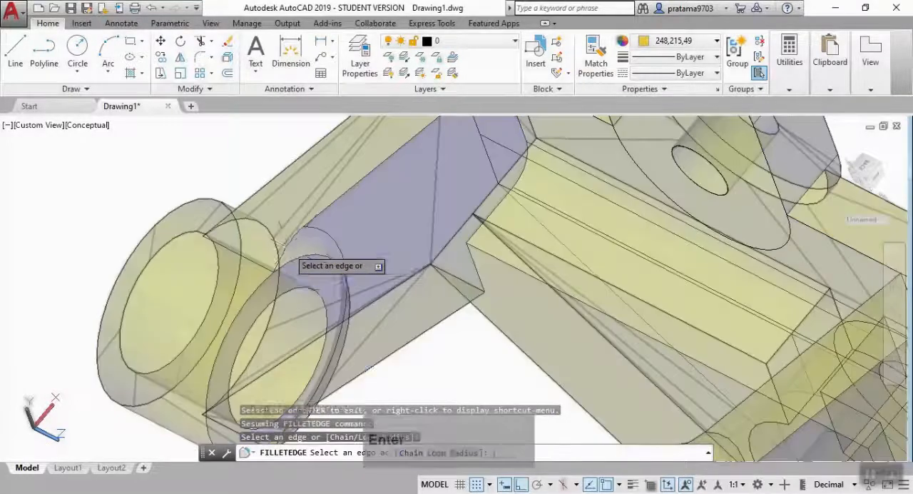
pyautogui.press('Return')
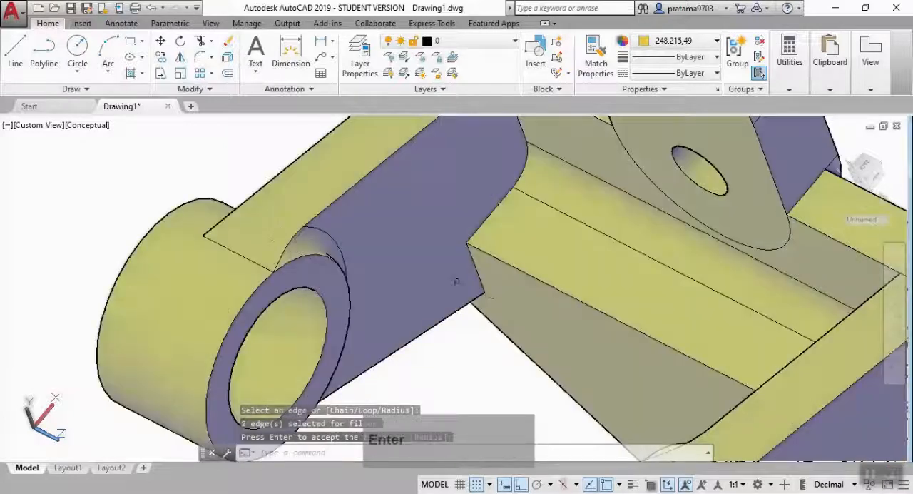
# Start another edge fillet of radius 3, selecting the lower web's edges with the main body, the rib and the lower boss on one side.
pyautogui.scroll(-5, 605, 296)
pyautogui.keyDown('shift'); pyautogui.moveTo(754, 365); pyautogui.dragTo(561, 232, button='middle'); pyautogui.keyUp('shift')
pyautogui.scroll(5, 614, 310)
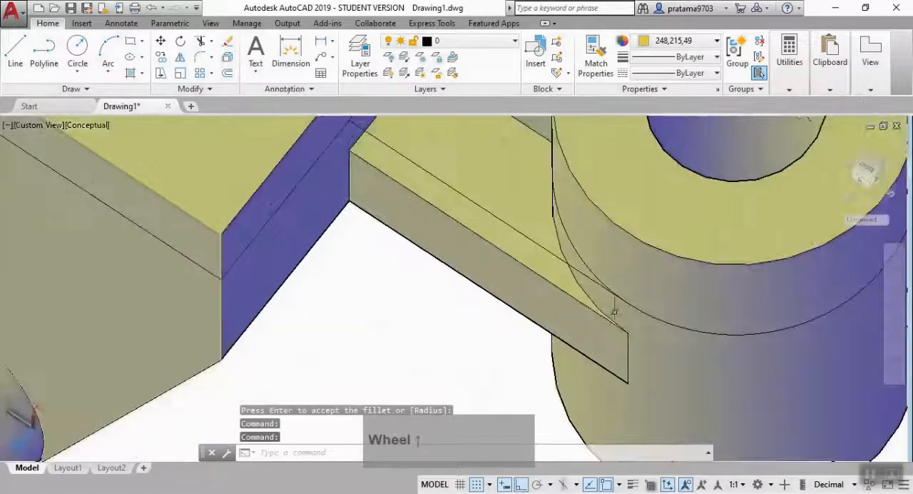
pyautogui.scroll(-3, 620, 328)
pyautogui.press('Return')
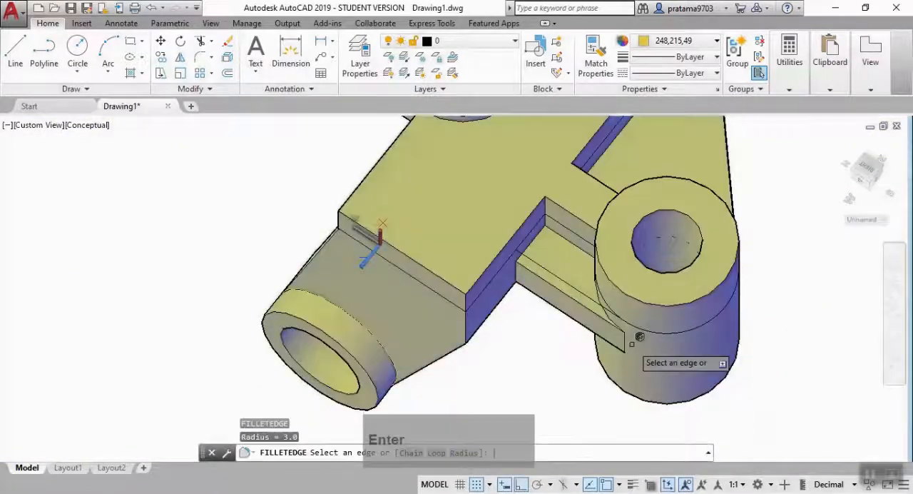
pyautogui.scroll(3, 631, 344)
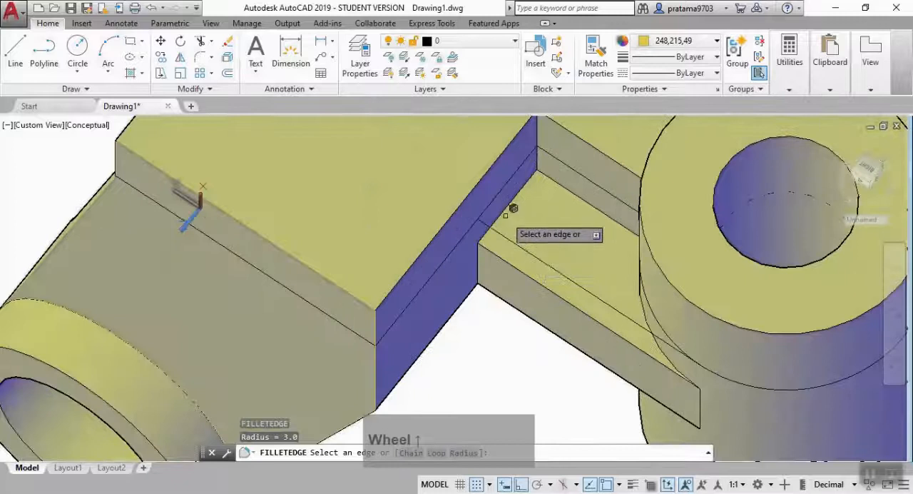
pyautogui.click(503, 212)
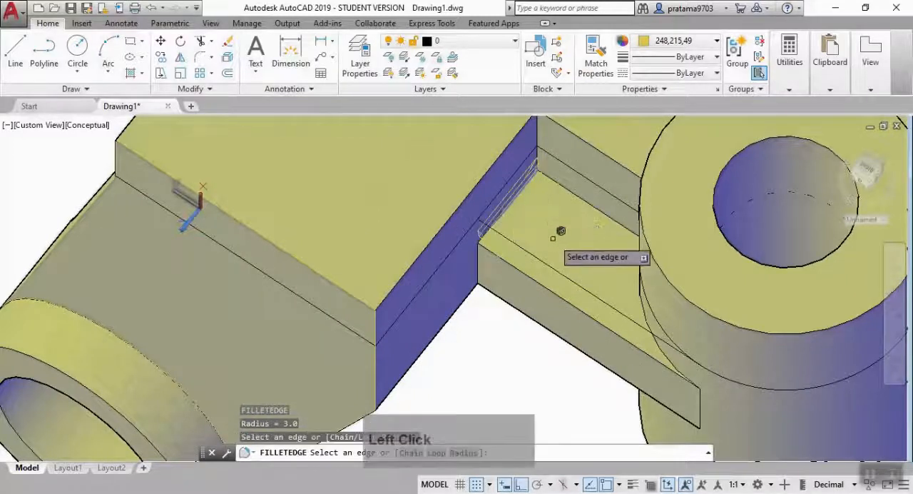
pyautogui.click(593, 204)
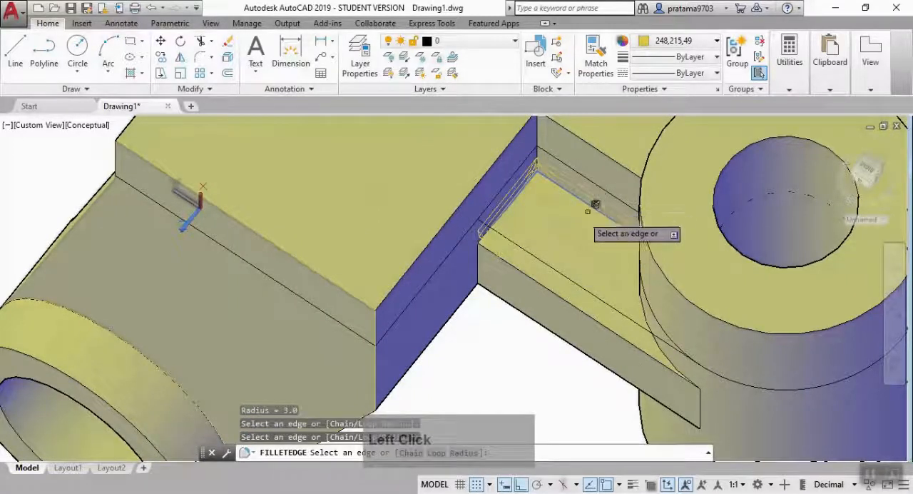
pyautogui.click(669, 346)
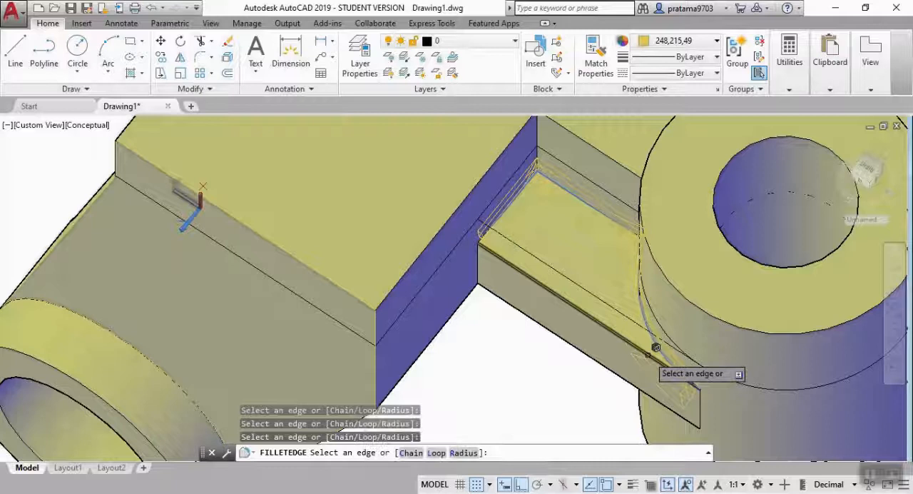
# Add the web's edges with the main body, the rib and the lower boss on the rib's other side to the fillet selection.
pyautogui.scroll(-3, 606, 205)
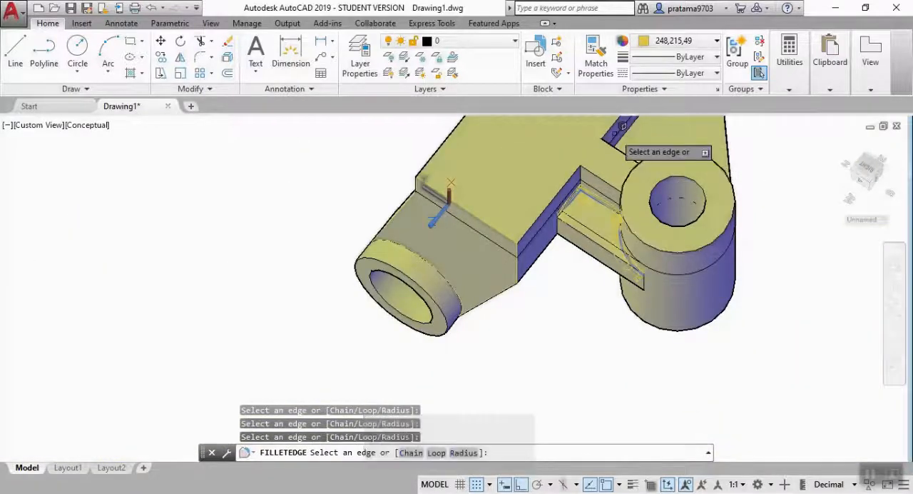
pyautogui.scroll(2, 635, 153)
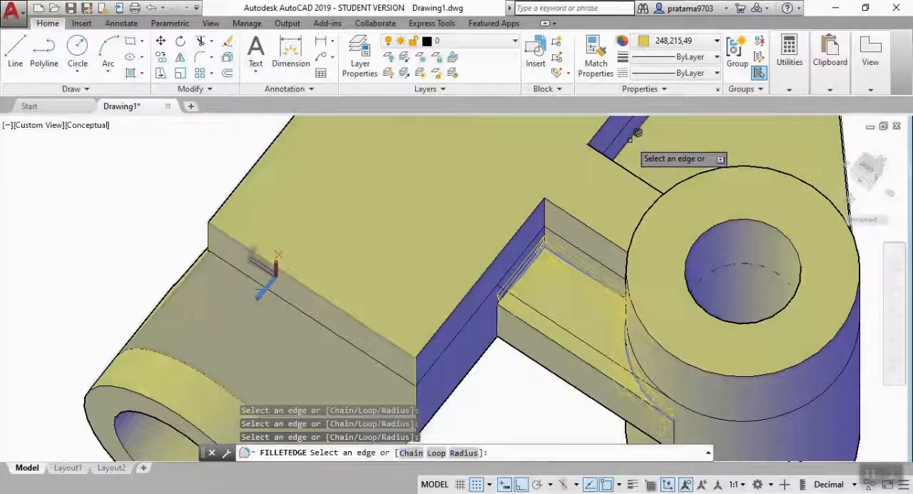
pyautogui.click(637, 133)
pyautogui.scroll(-2, 684, 200)
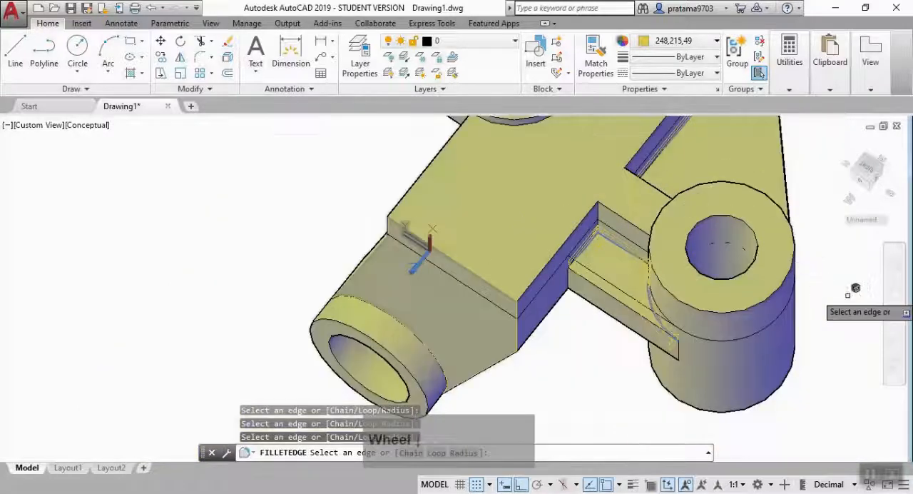
pyautogui.click(894, 337)
pyautogui.moveTo(585, 289); pyautogui.dragTo(429, 188)
pyautogui.moveTo(460, 152); pyautogui.dragTo(634, 336)
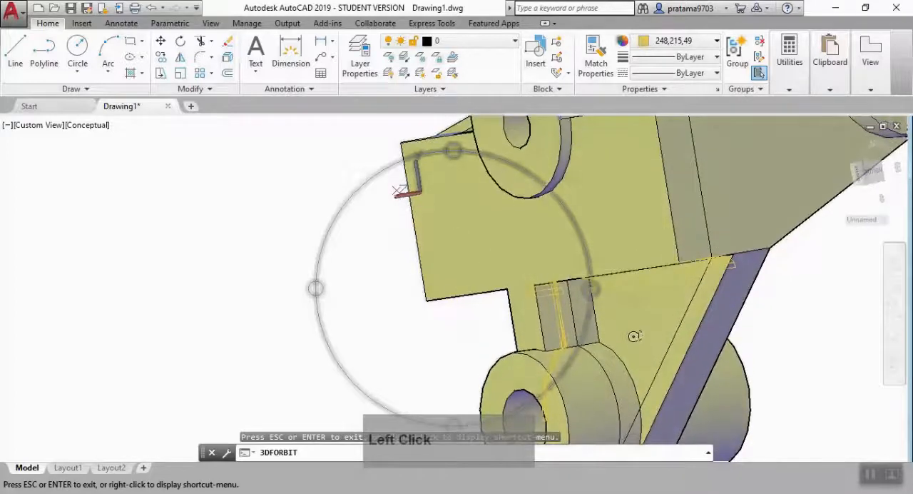
pyautogui.scroll(2, 634, 336)
pyautogui.press('Escape')
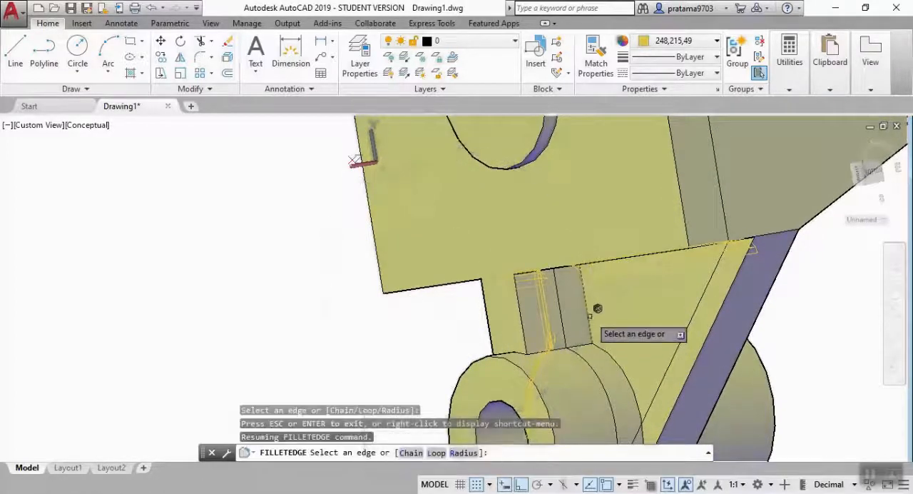
pyautogui.click(590, 315)
pyautogui.click(610, 354)
pyautogui.scroll(-3, 678, 368)
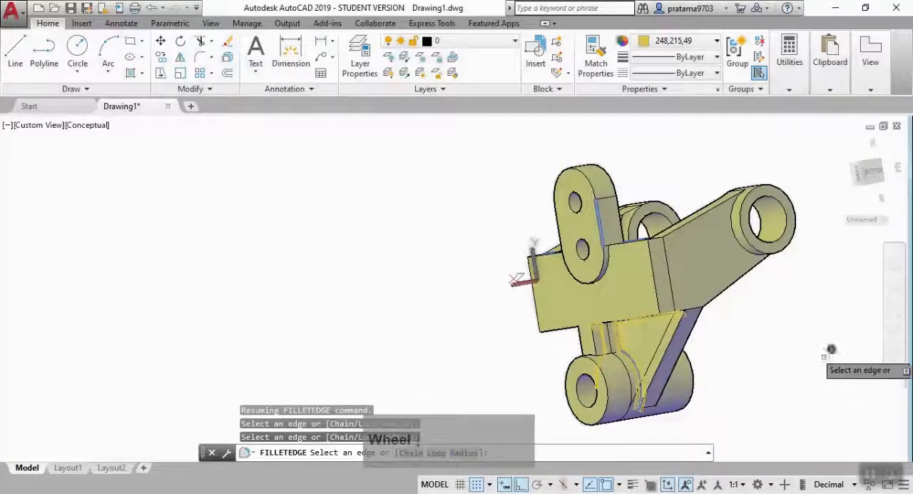
# Add the curved edge where the lower boss meets the web's back face, and apply the radius 3 fillet to all selected edges.
pyautogui.click(896, 338)
pyautogui.moveTo(592, 290); pyautogui.dragTo(492, 298)
pyautogui.press('Escape')
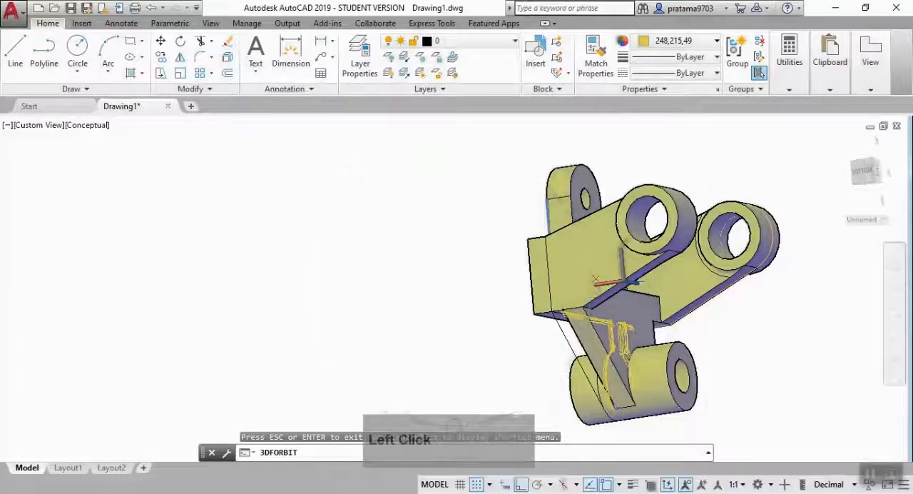
pyautogui.scroll(5, 637, 321)
pyautogui.click(637, 321)
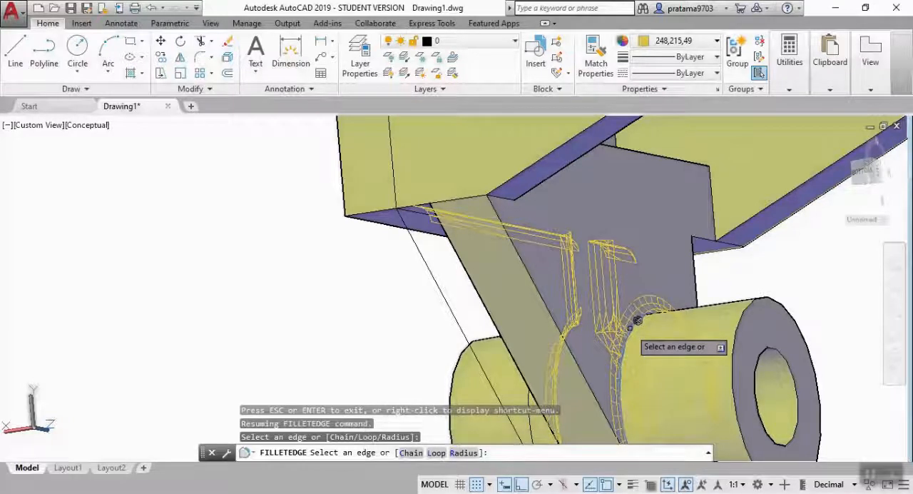
pyautogui.press('Return')
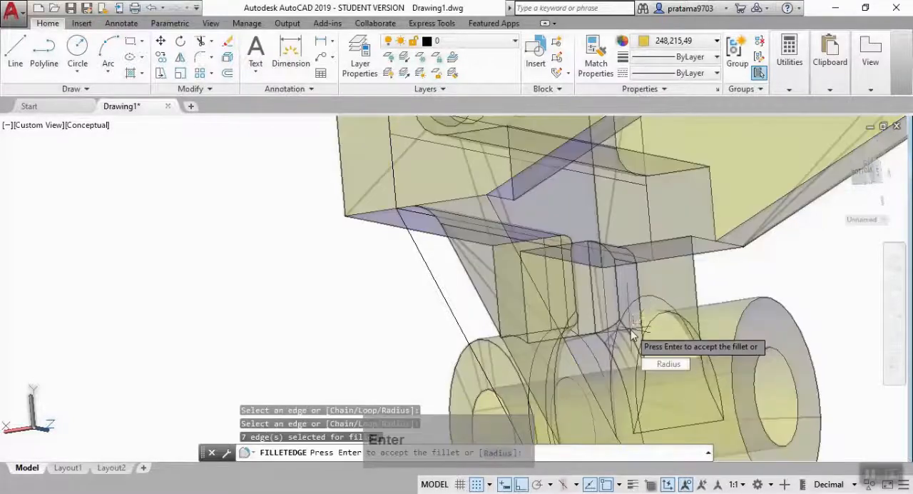
pyautogui.press('Return')
# Fillet the curved edge where the two-hole slotted plate meets the main body's front face with radius 3.
pyautogui.scroll(-5, 637, 324)
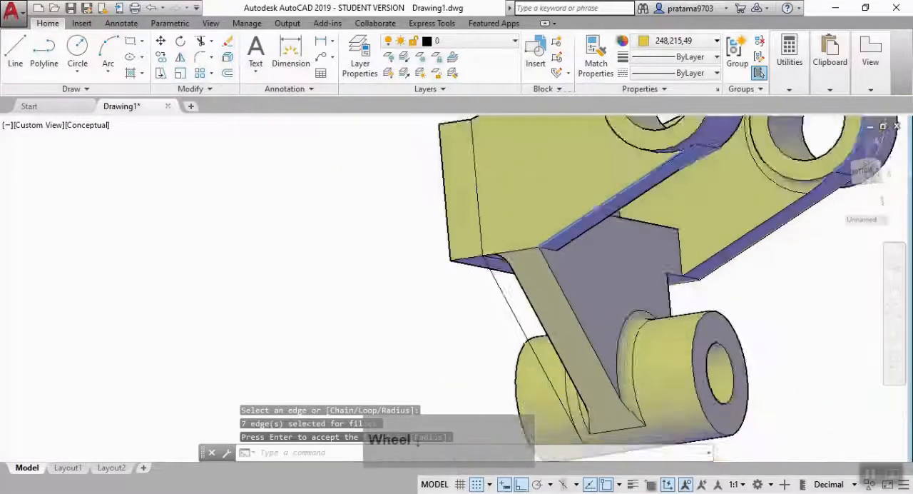
pyautogui.click(896, 332)
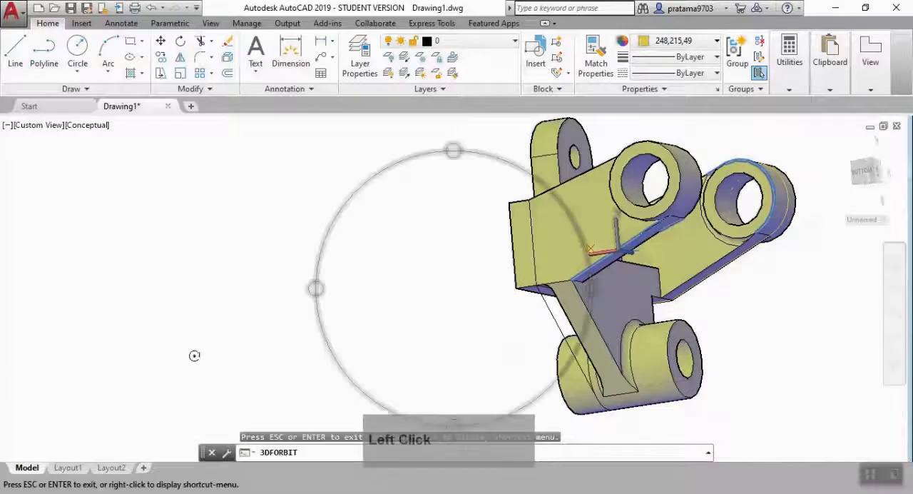
pyautogui.moveTo(313, 292); pyautogui.dragTo(456, 338)
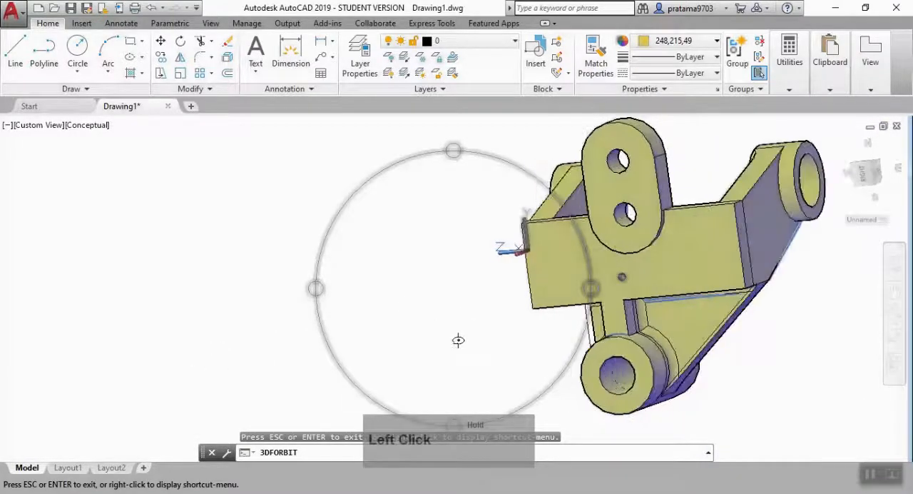
pyautogui.moveTo(445, 149); pyautogui.dragTo(472, 223)
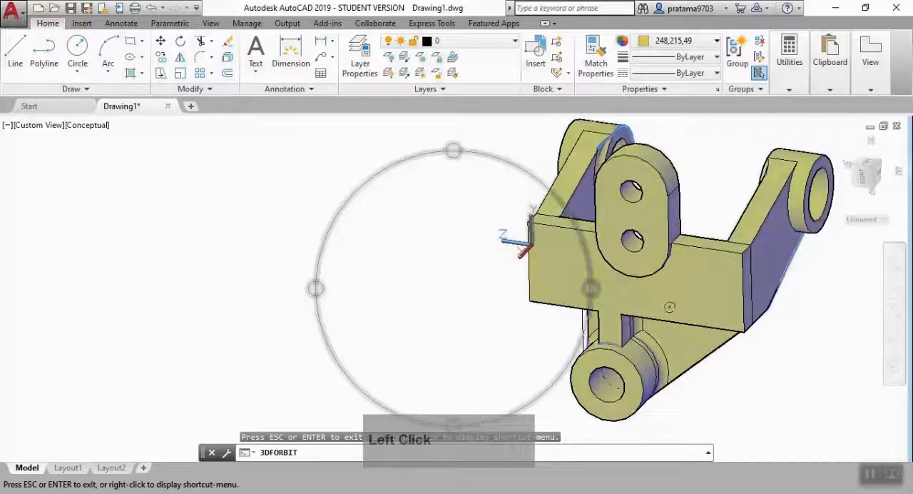
pyautogui.press('Escape')
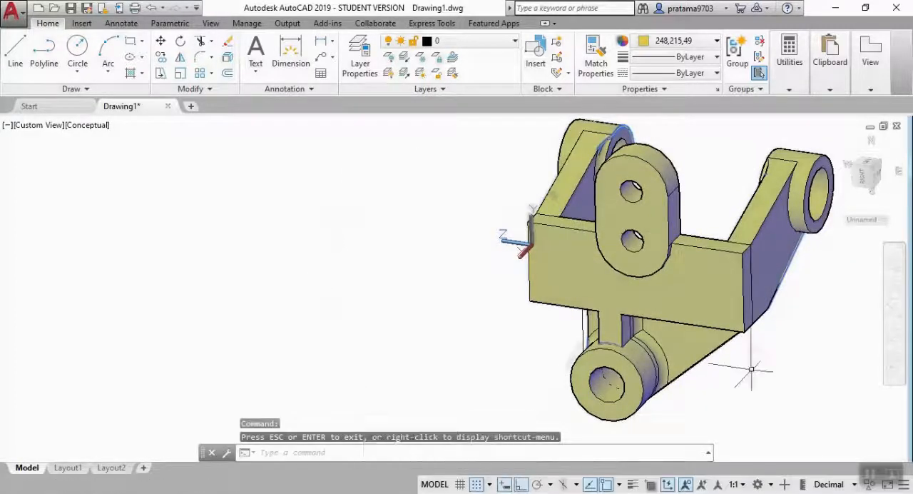
pyautogui.write('f')
pyautogui.press('Return')
pyautogui.scroll(3, 688, 266)
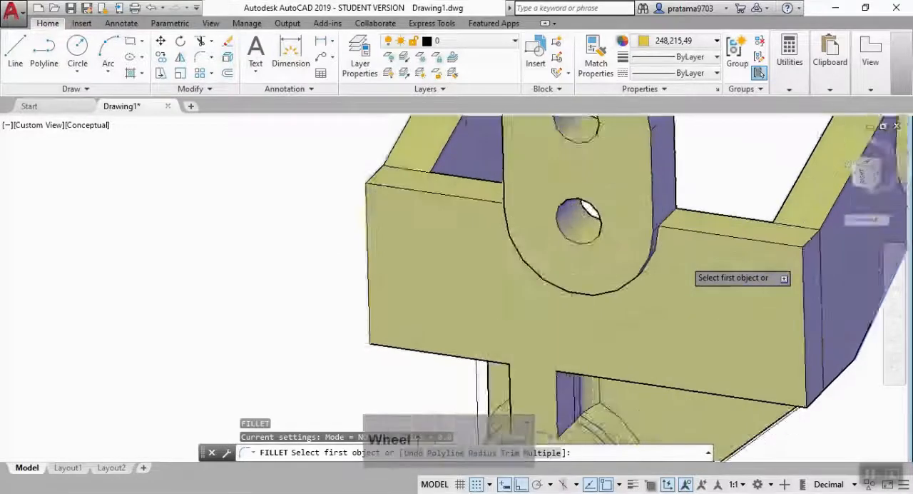
pyautogui.scroll(4, 688, 267)
pyautogui.click(656, 236)
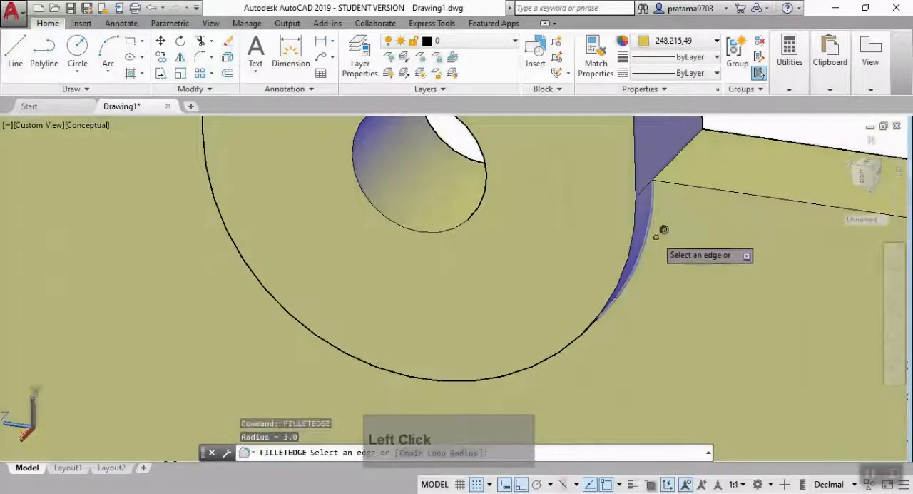
pyautogui.click(650, 219)
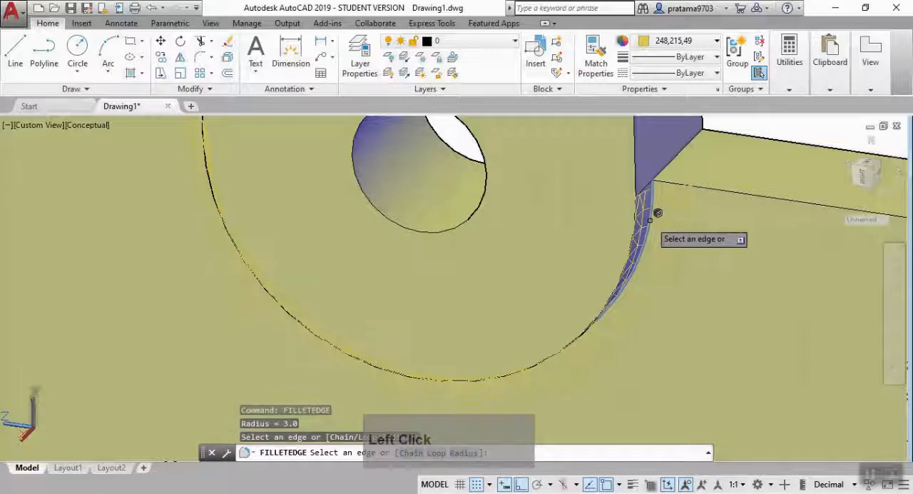
pyautogui.press('Return')
# Start another edge fillet of radius 8 on the edge between the slotted plate's side and the body's top face.
pyautogui.press('Return')
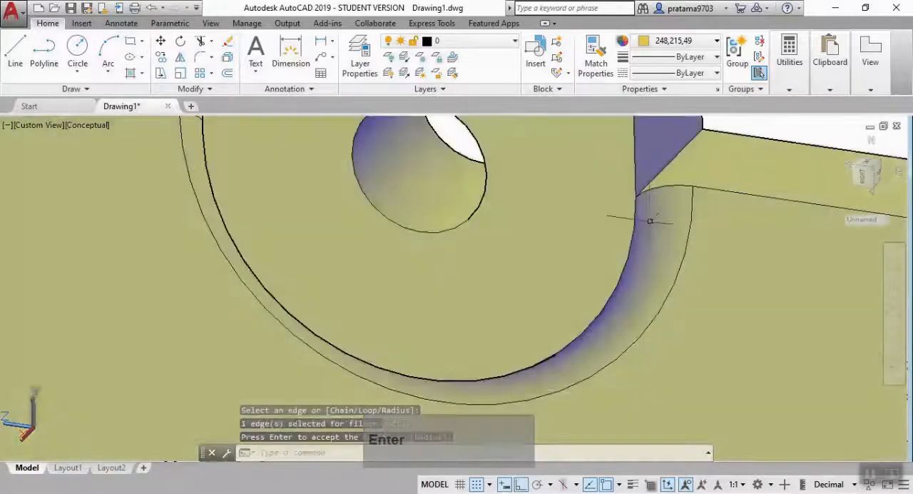
pyautogui.press('Return')
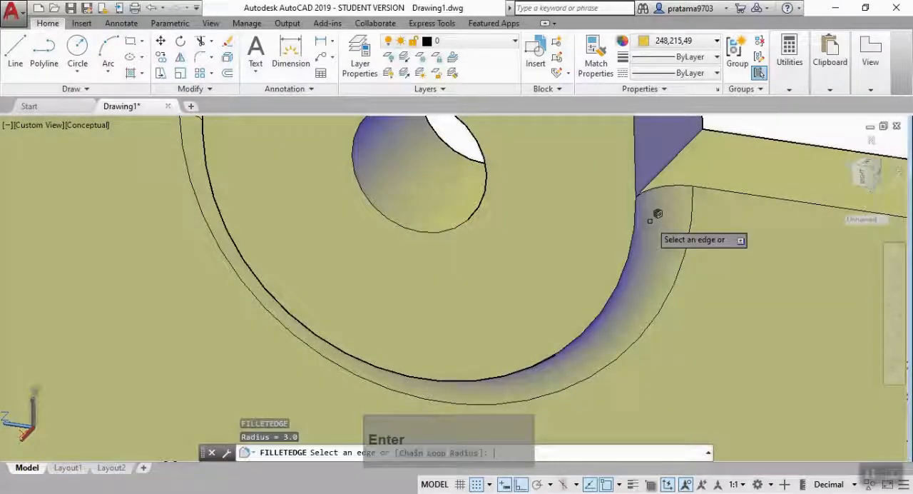
pyautogui.click(680, 152)
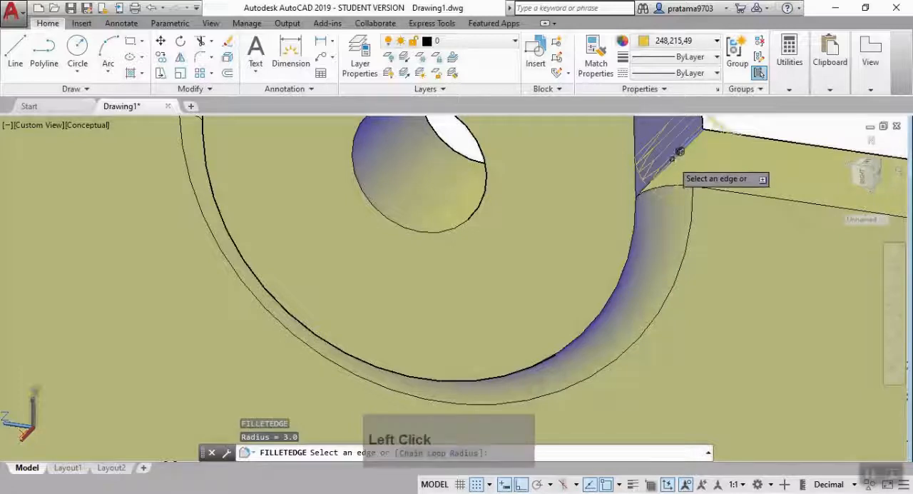
pyautogui.write('r')
pyautogui.press('Return')
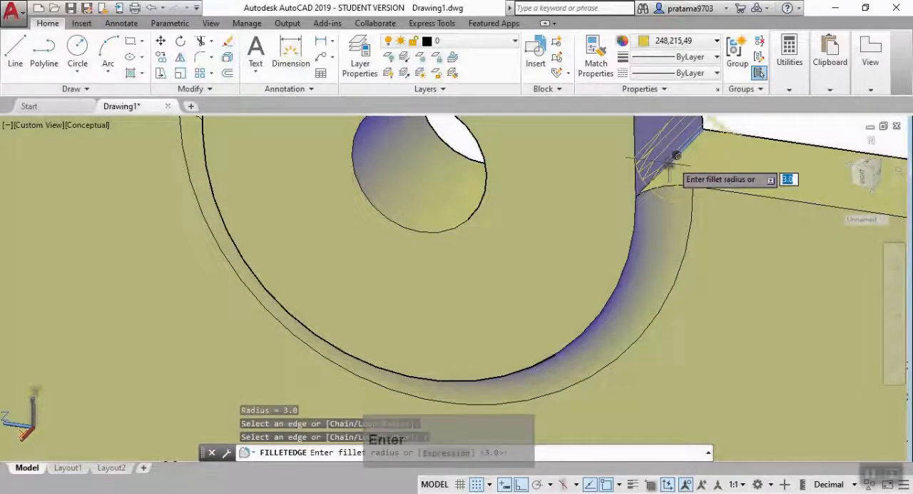
pyautogui.press('Return')
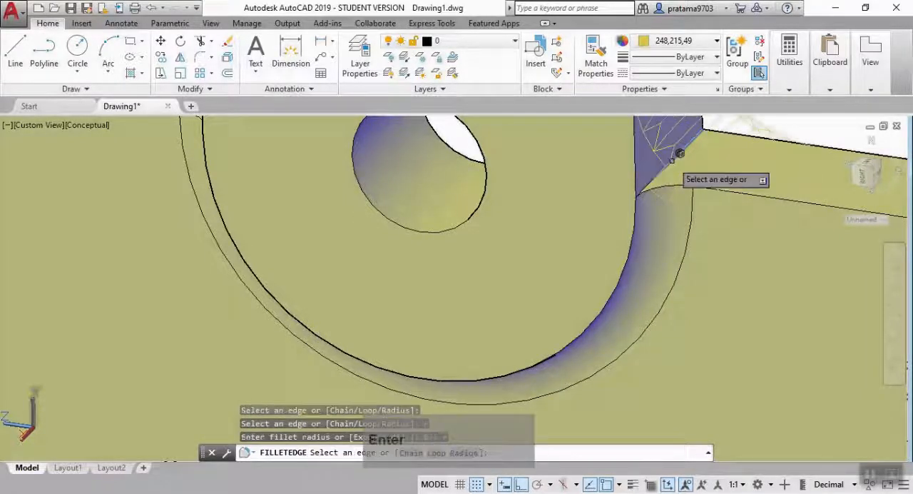
# Add the matching edge on the slotted plate's opposite side, and apply the radius 8 fillet to both edges.
pyautogui.scroll(-3, 676, 160)
pyautogui.scroll(-2, 676, 237)
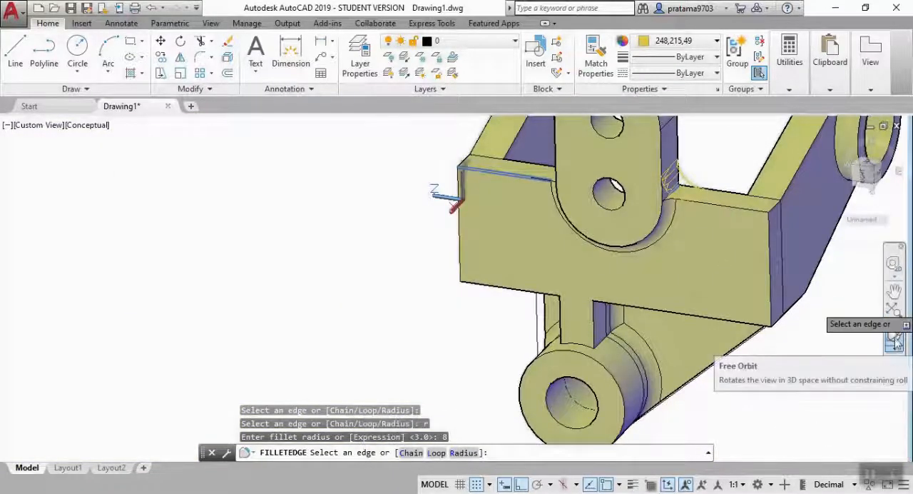
pyautogui.click(894, 341)
pyautogui.moveTo(316, 289); pyautogui.dragTo(503, 252)
pyautogui.press('Escape')
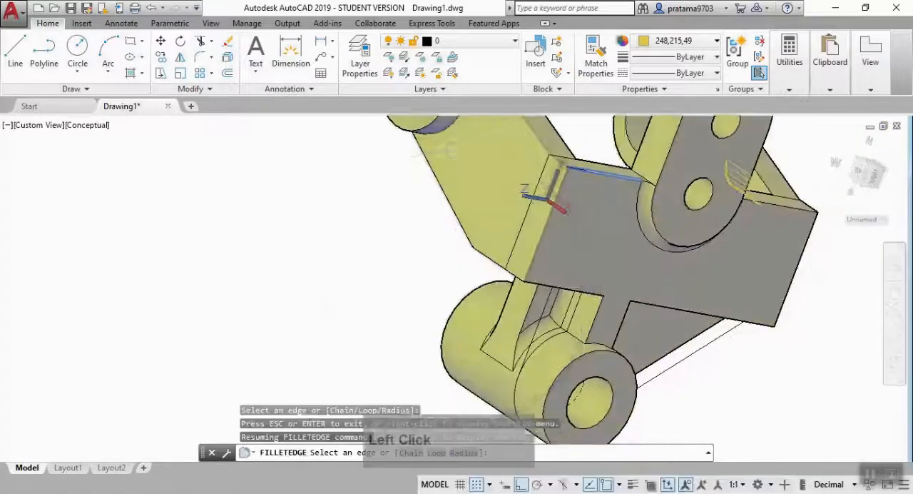
pyautogui.moveTo(633, 176); pyautogui.dragTo(618, 227, button='middle')
pyautogui.scroll(4, 618, 227)
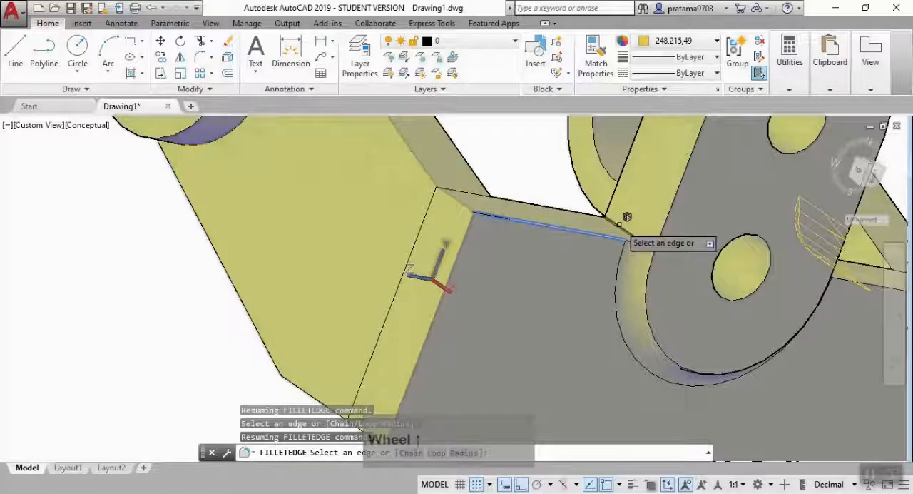
pyautogui.click(619, 225)
pyautogui.click(618, 225)
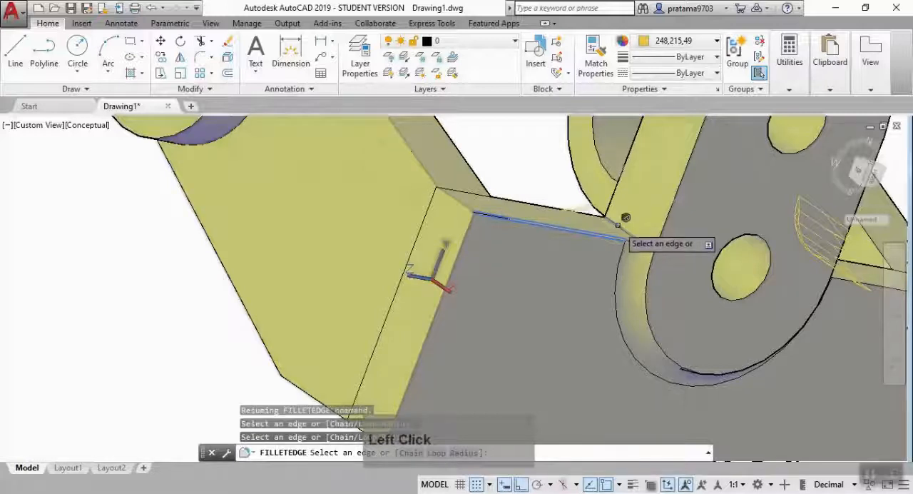
pyautogui.press('Return')
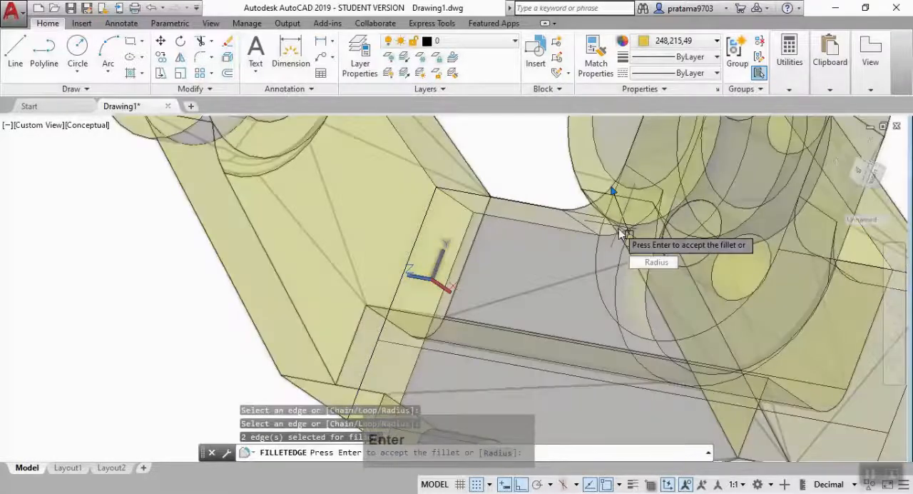
pyautogui.press('Return')
# Fillet the curved edge where the lower web's front face meets the lower boss with radius 3.
pyautogui.scroll(-5, 622, 234)
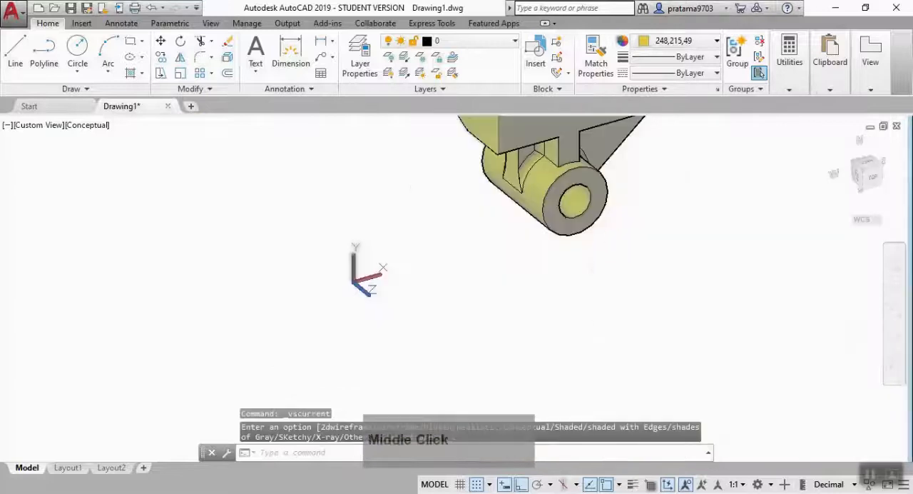
pyautogui.scroll(5, 586, 190)
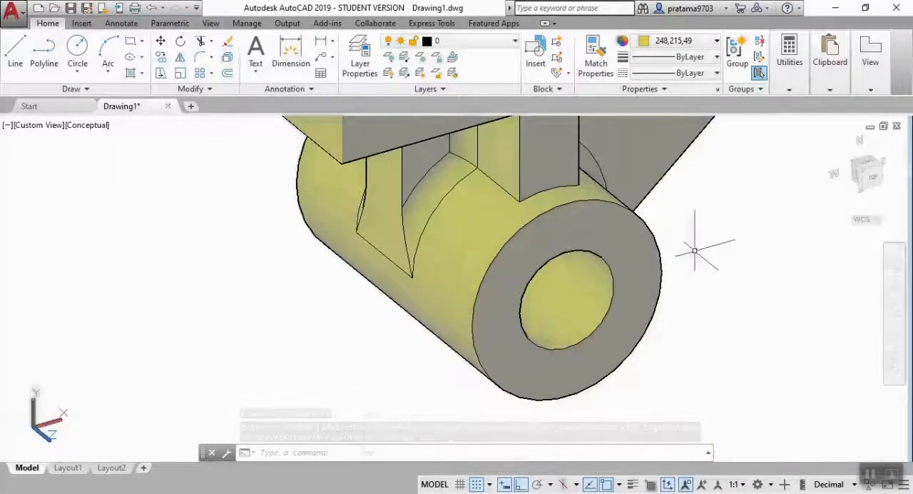
pyautogui.write('FILL')
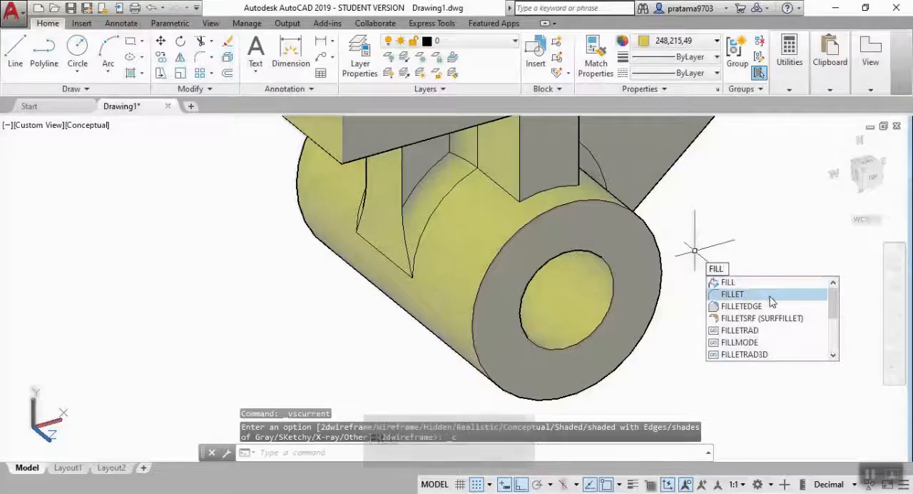
pyautogui.click(739, 306)
pyautogui.click(542, 185)
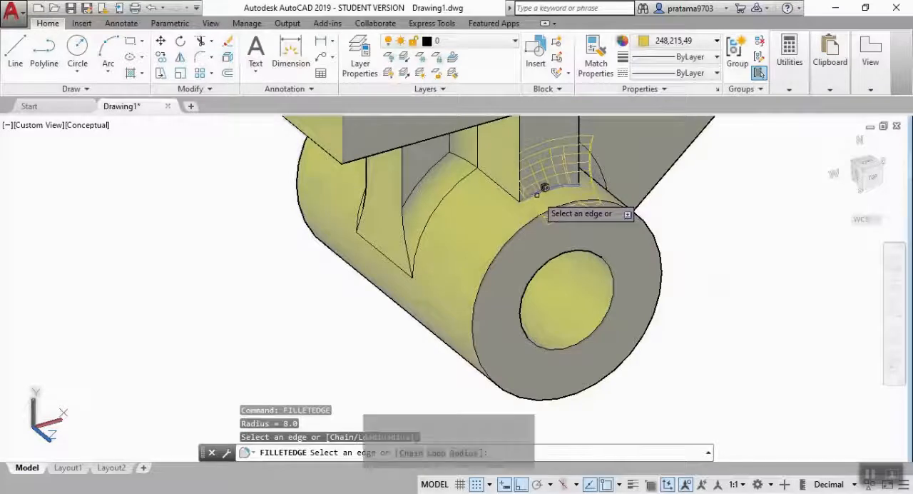
pyautogui.press('Return')
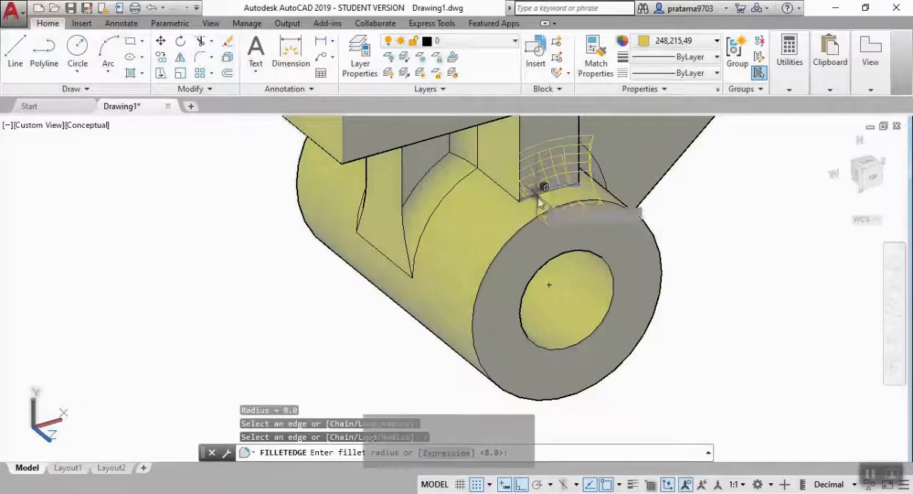
pyautogui.write('3')
pyautogui.press('Return')
pyautogui.press('Return')
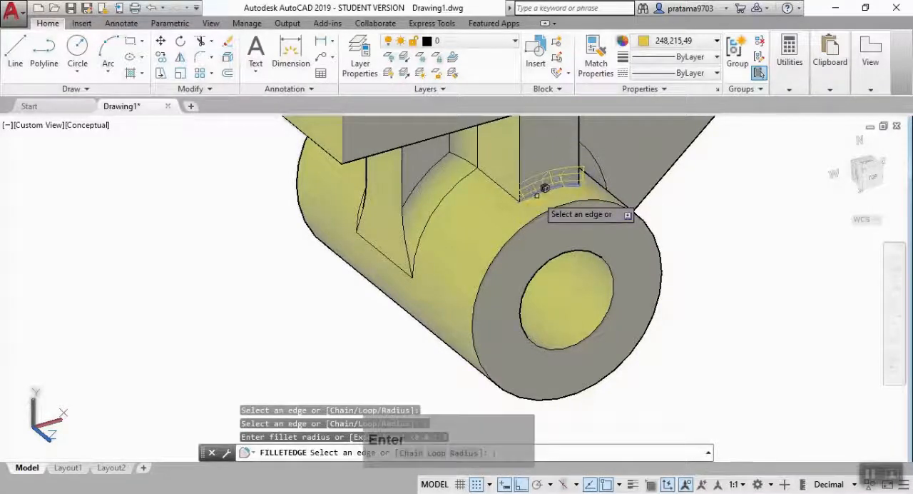
pyautogui.press('Return')
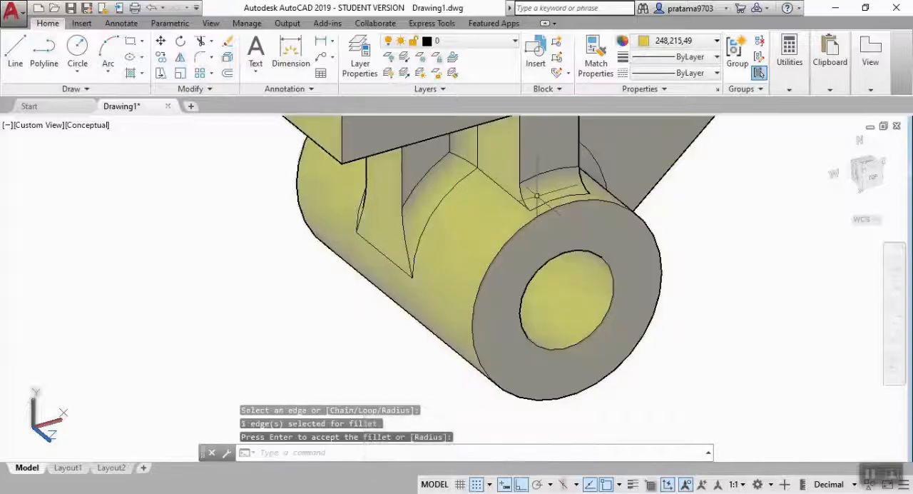
# Show the whole part in the Realistic visual style.
pyautogui.scroll(-3, 547, 187)
pyautogui.keyDown('shift'); pyautogui.moveTo(546, 193); pyautogui.dragTo(499, 348, button='middle'); pyautogui.keyUp('shift')
pyautogui.scroll(-2, 521, 351)
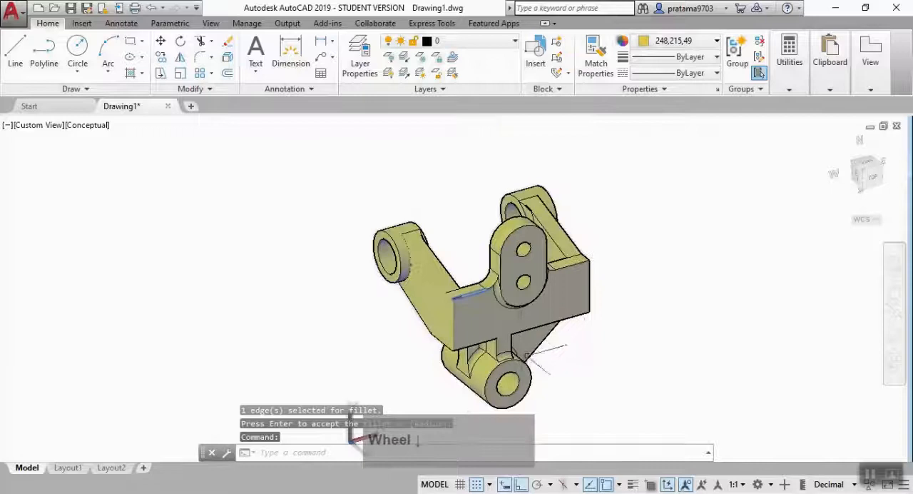
pyautogui.click(92, 125)
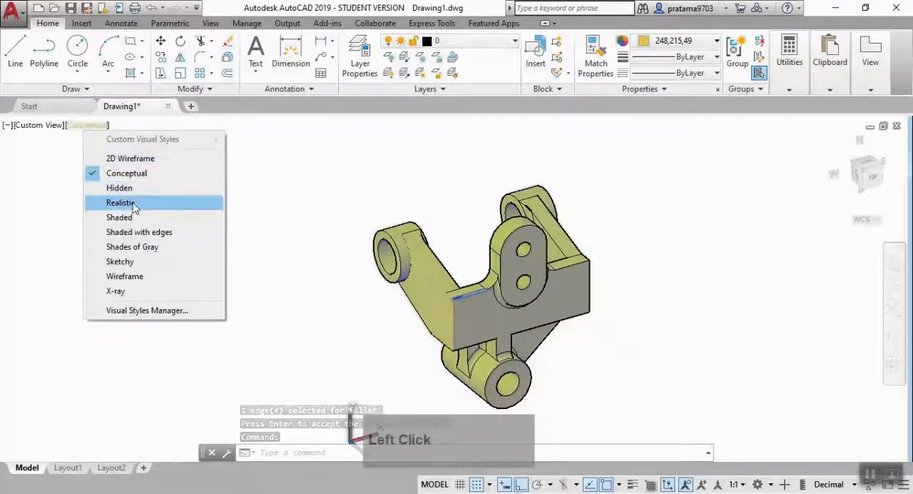
pyautogui.click(121, 202)
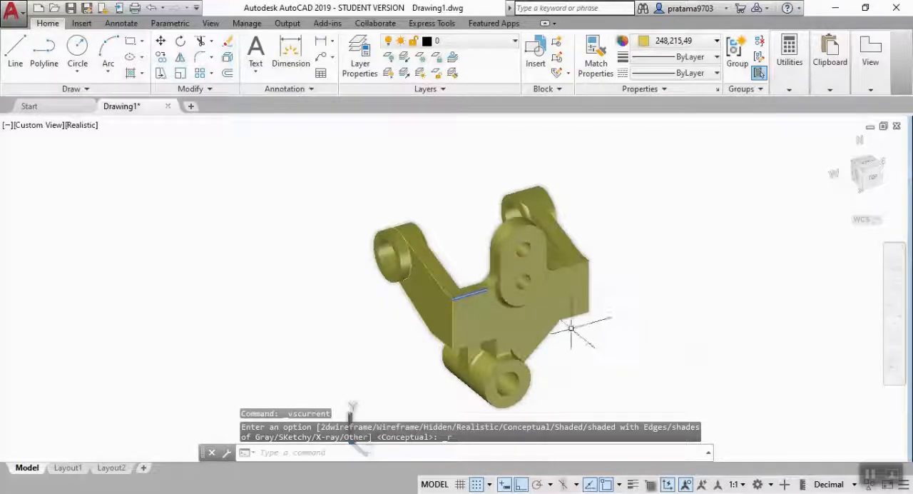
# Change the part's colour to 248,215,49 and clear the selection.
pyautogui.click(546, 310)
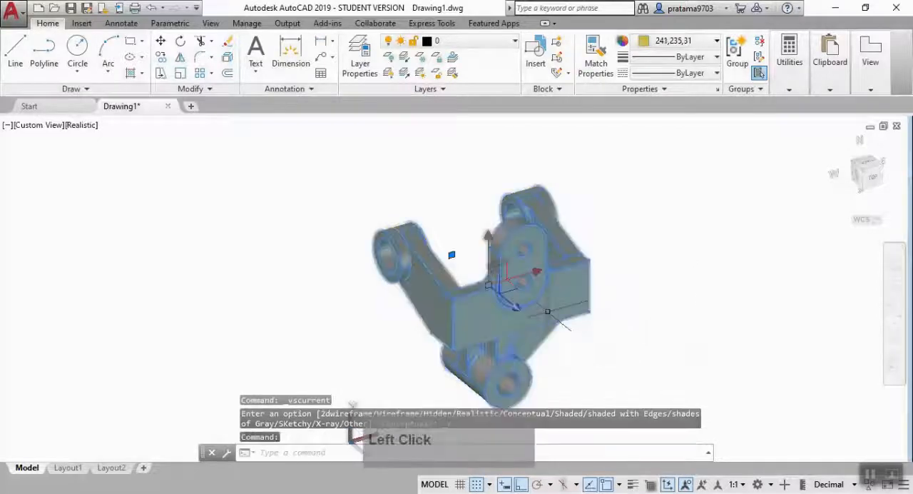
pyautogui.click(671, 41)
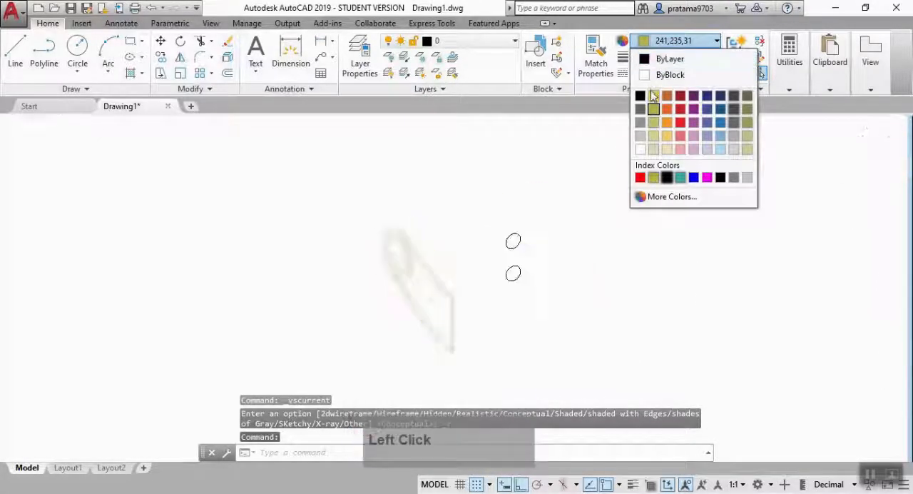
pyautogui.click(653, 95)
pyautogui.click(331, 275)
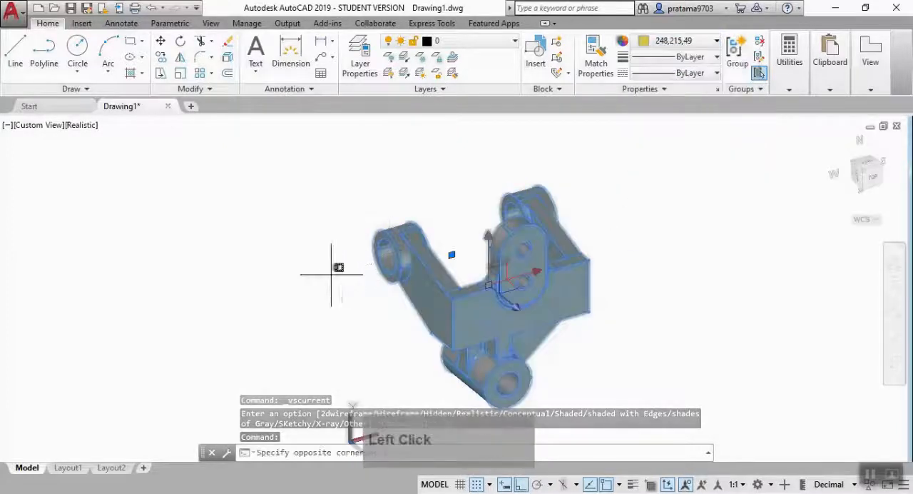
pyautogui.press('Escape')
pyautogui.press('Escape')
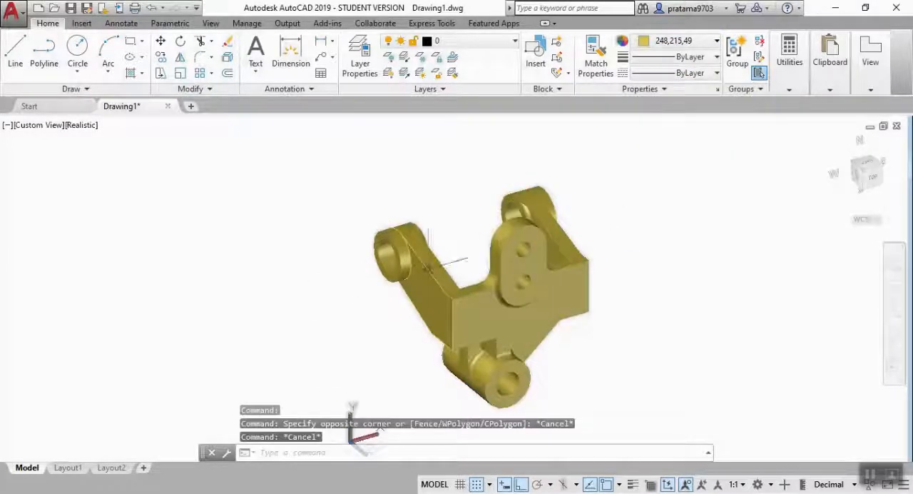
pyautogui.scroll(-2, 628, 319)
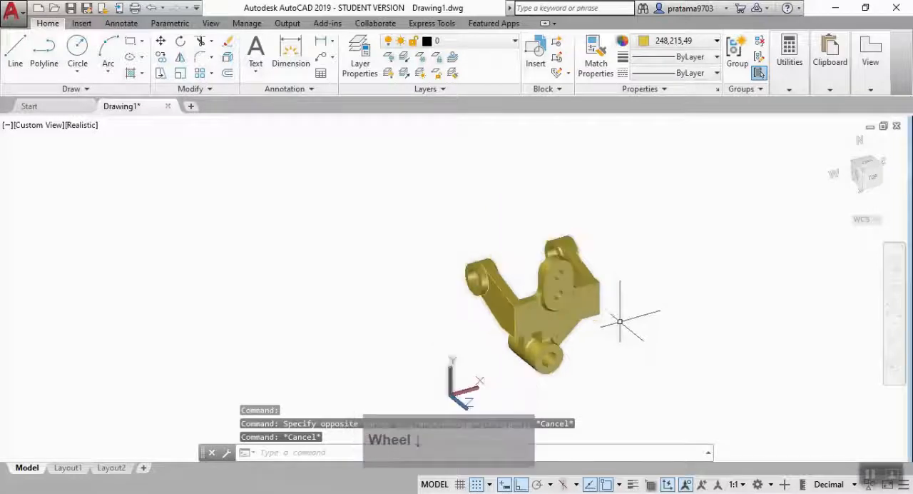
pyautogui.scroll(3, 632, 318)
pyautogui.moveTo(632, 321); pyautogui.dragTo(615, 330, button='middle')
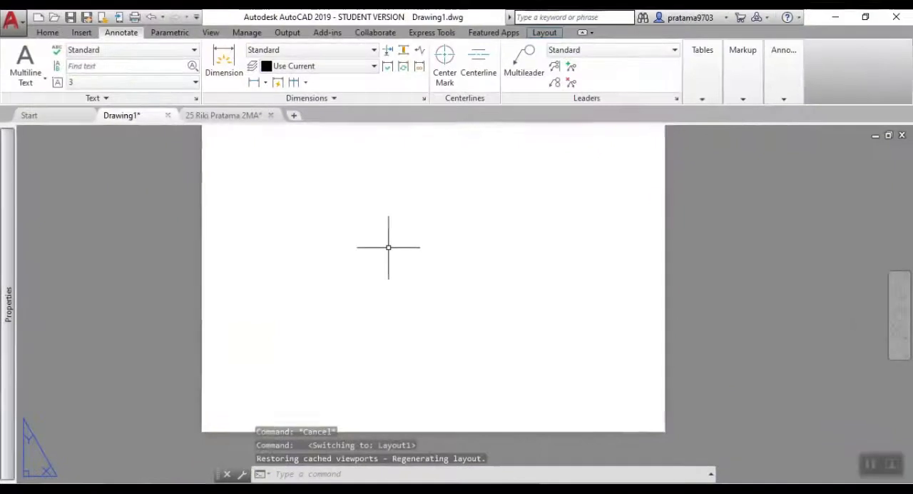
pyautogui.scroll(-2, 389, 246)
pyautogui.moveTo(391, 246); pyautogui.dragTo(426, 286, button='middle')
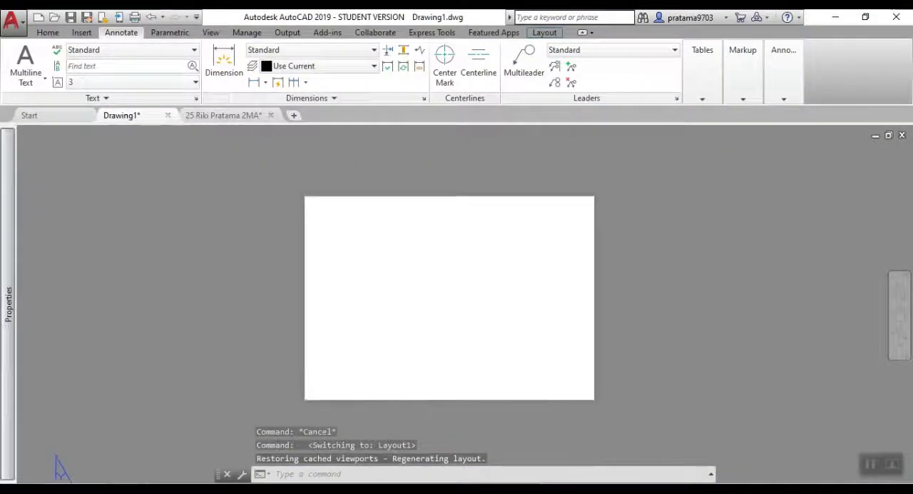
# Insert the title block block onto the layout sheet at the origin with scale 1 and rotation 0.
pyautogui.scroll(2, 426, 284)
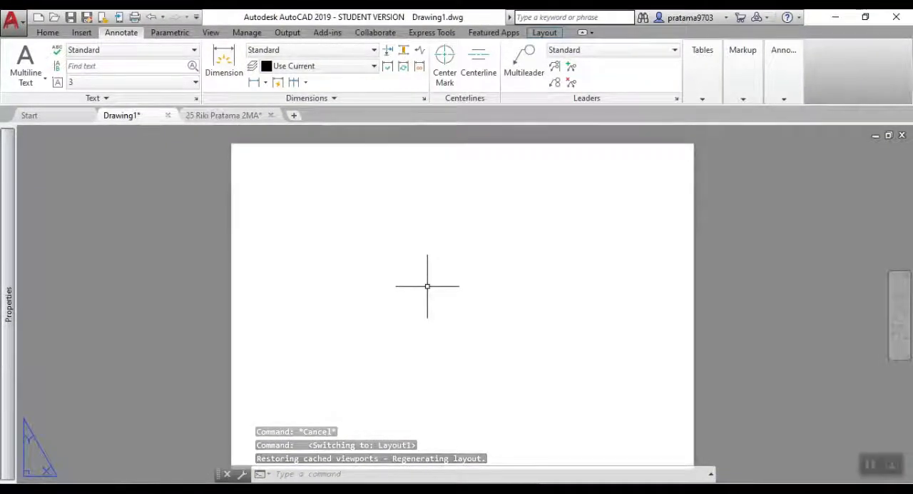
pyautogui.write('INSERT')
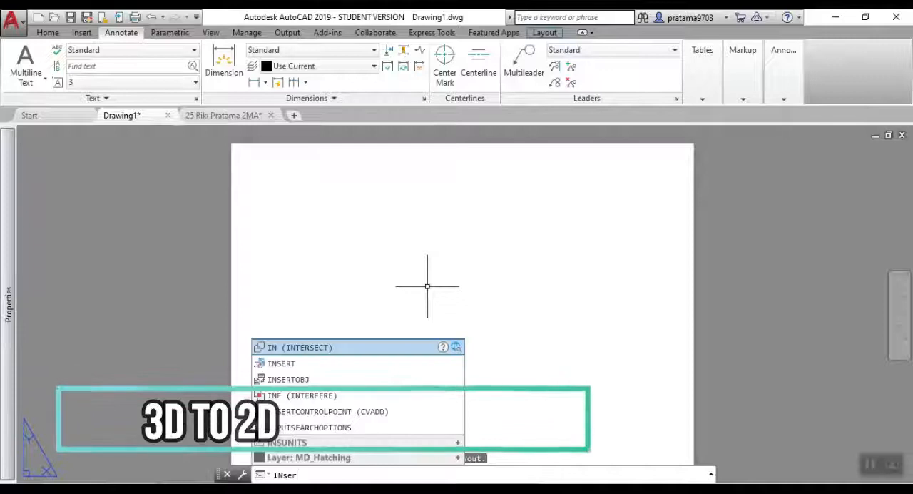
pyautogui.click(338, 346)
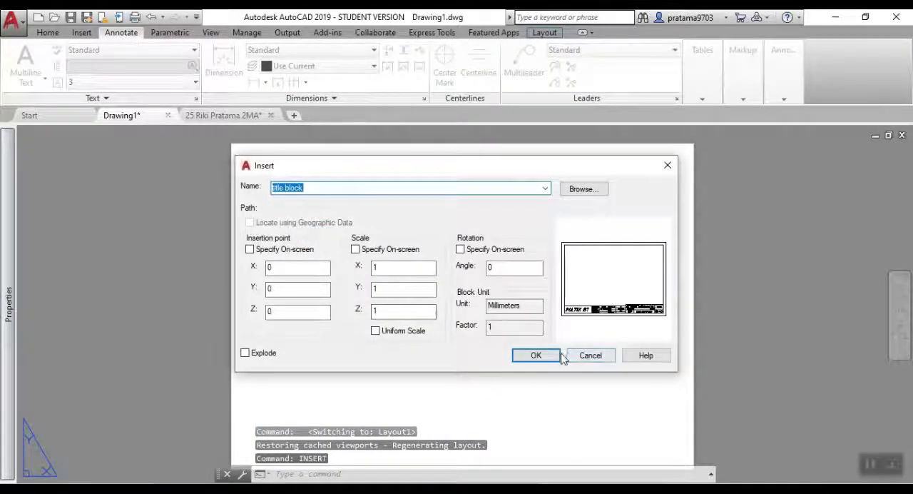
pyautogui.click(558, 355)
pyautogui.moveTo(530, 350); pyautogui.dragTo(527, 328, button='middle')
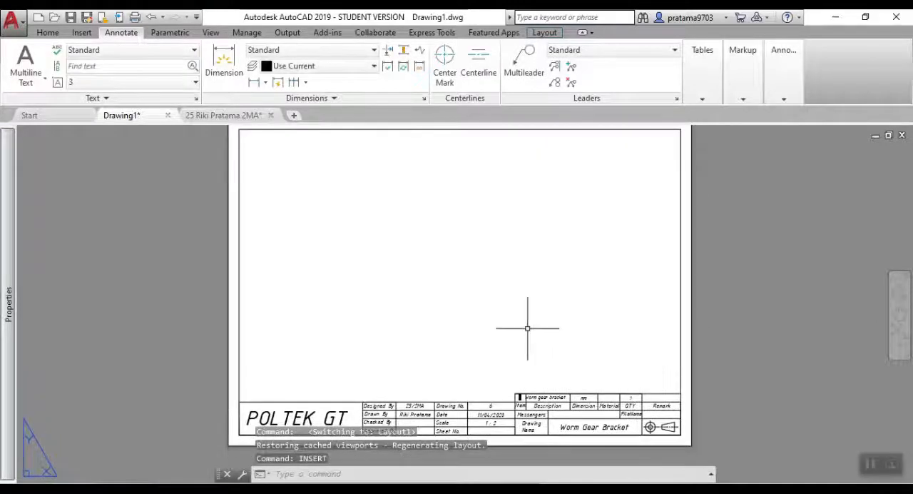
# Start a base view of the model space part and set its orientation to Top.
pyautogui.click(545, 33)
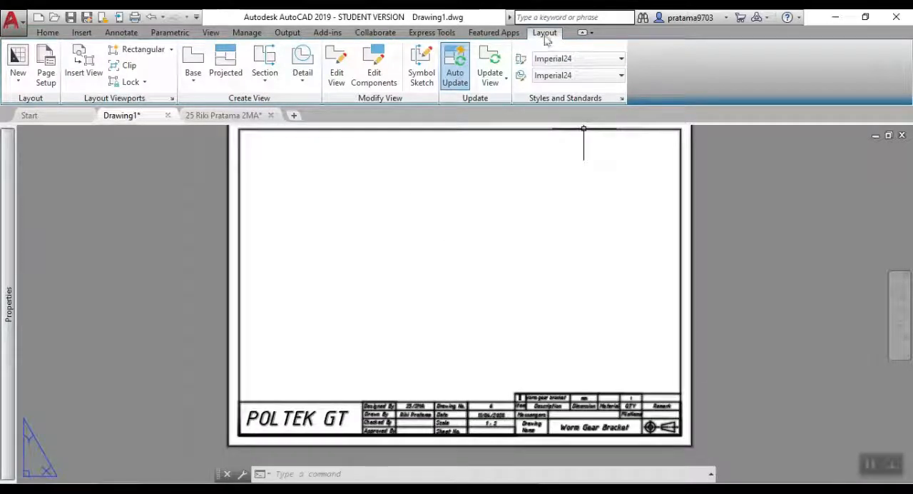
pyautogui.click(192, 75)
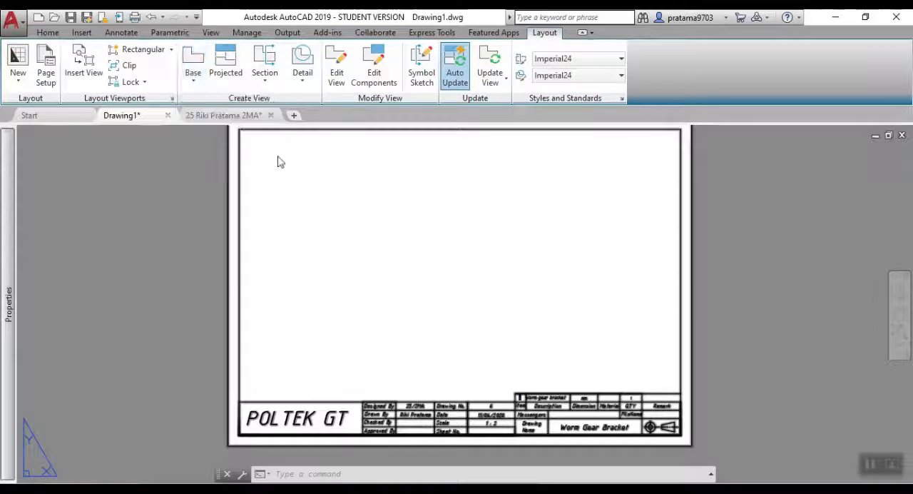
pyautogui.write('o')
pyautogui.press('Return')
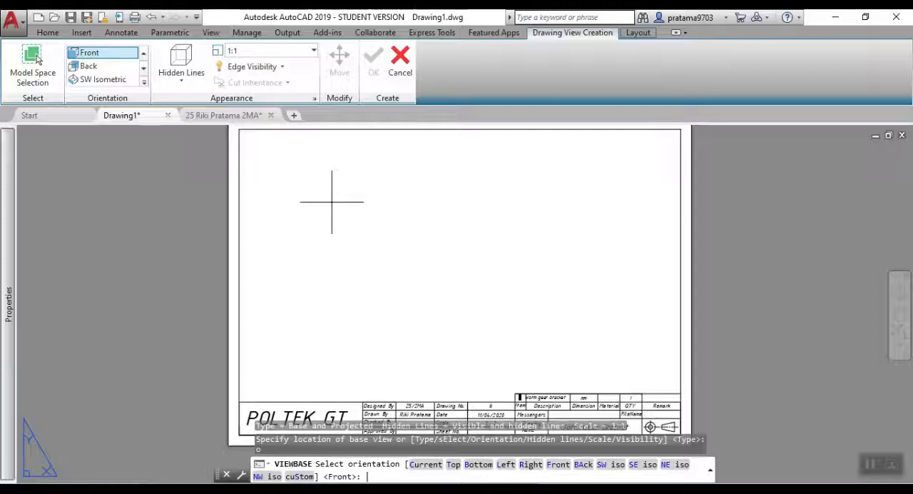
pyautogui.write('t')
pyautogui.press('Return')
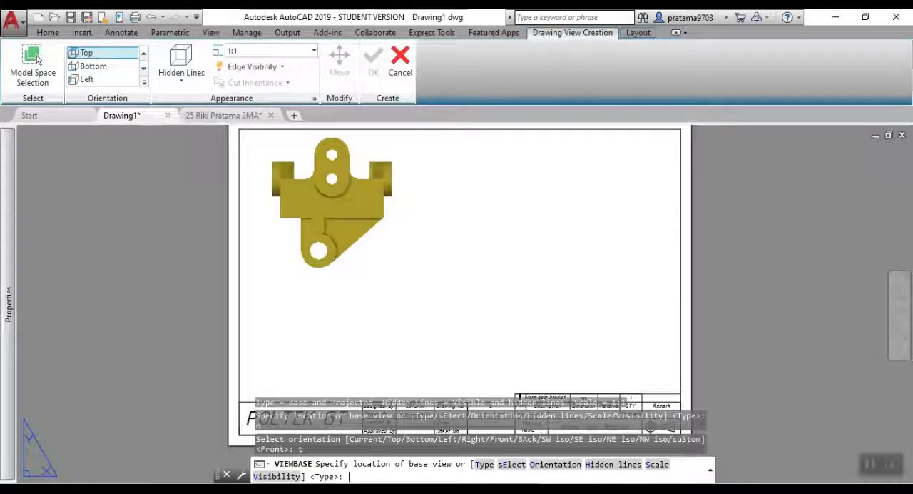
# Set the base view's scale to 0.5 and place it in the lower left area of the drawing sheet.
pyautogui.write('s')
pyautogui.press('Return')
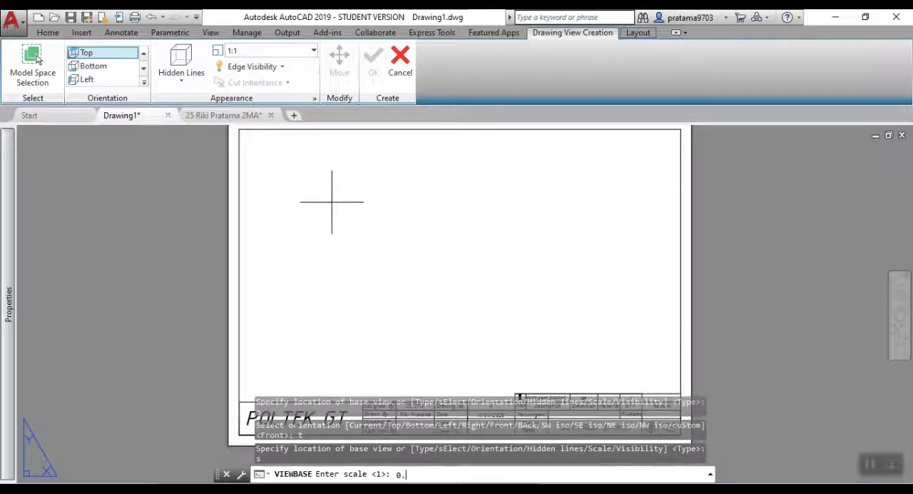
pyautogui.press('Return')
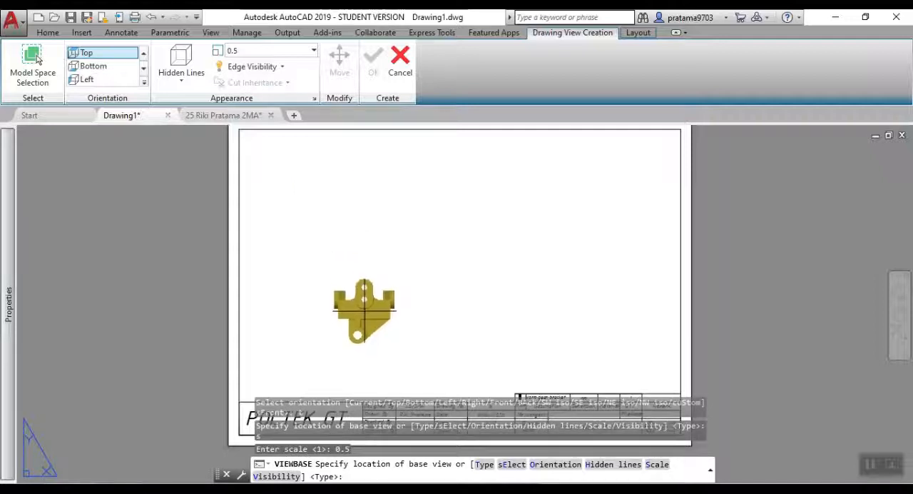
pyautogui.click(364, 320)
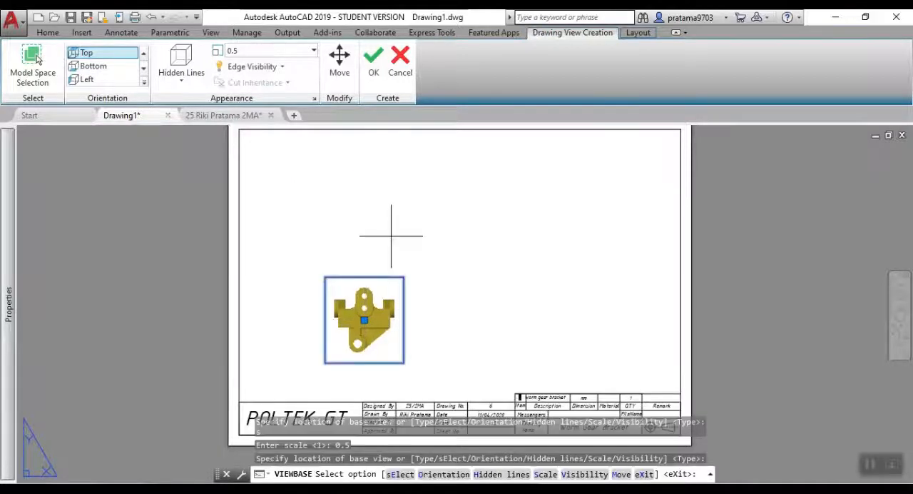
pyautogui.press('Return')
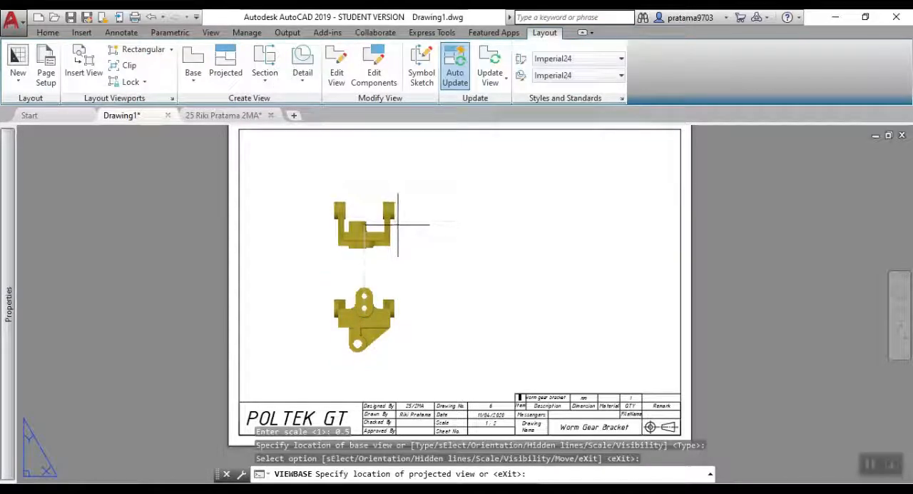
# Place three projected views from the base view: one above it, one to its right and an isometric one diagonally up to the right.
pyautogui.click(399, 221)
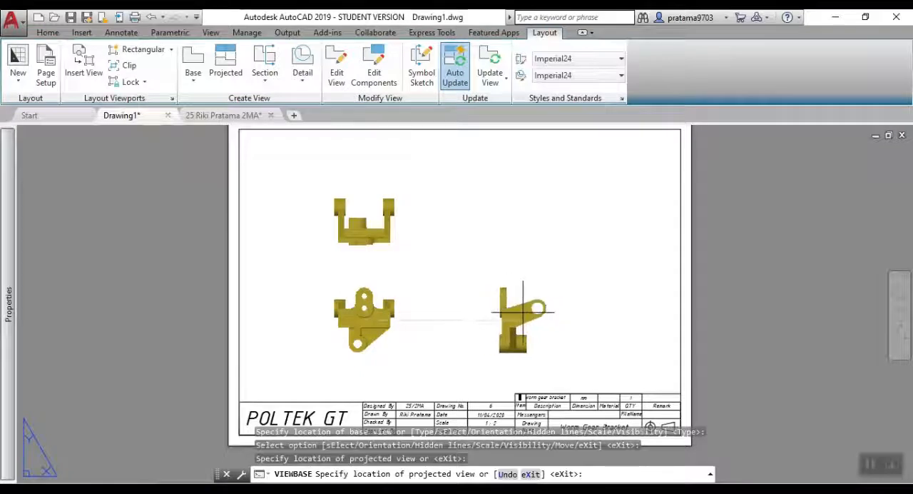
pyautogui.click(523, 309)
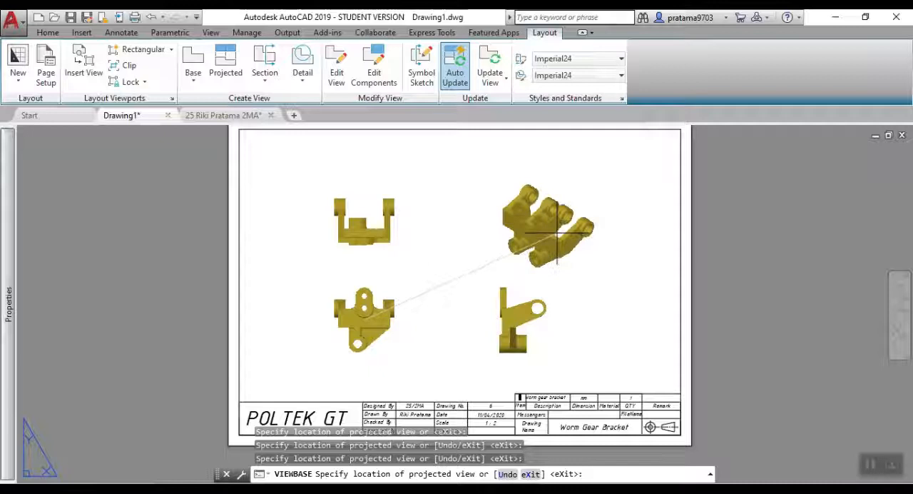
pyautogui.click(557, 232)
pyautogui.press('Return')
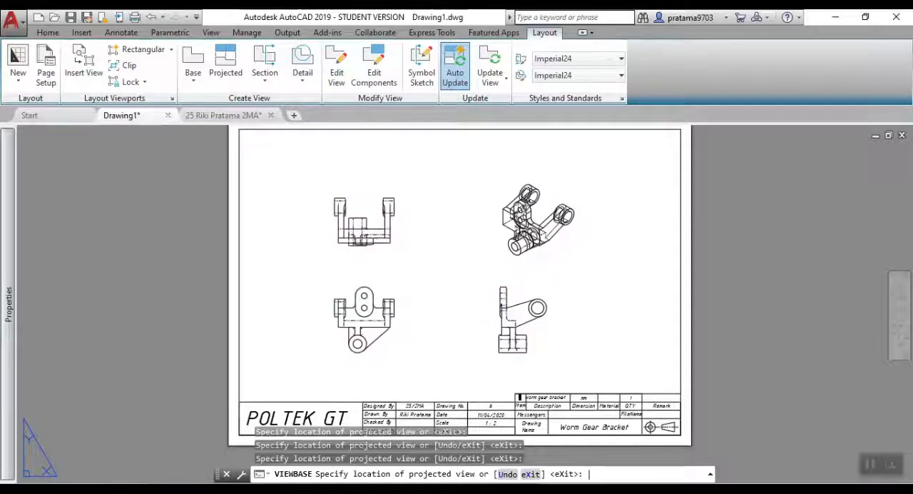
# Change the isometric view's display to Shaded with visible lines.
pyautogui.scroll(3, 539, 235)
pyautogui.click(557, 253)
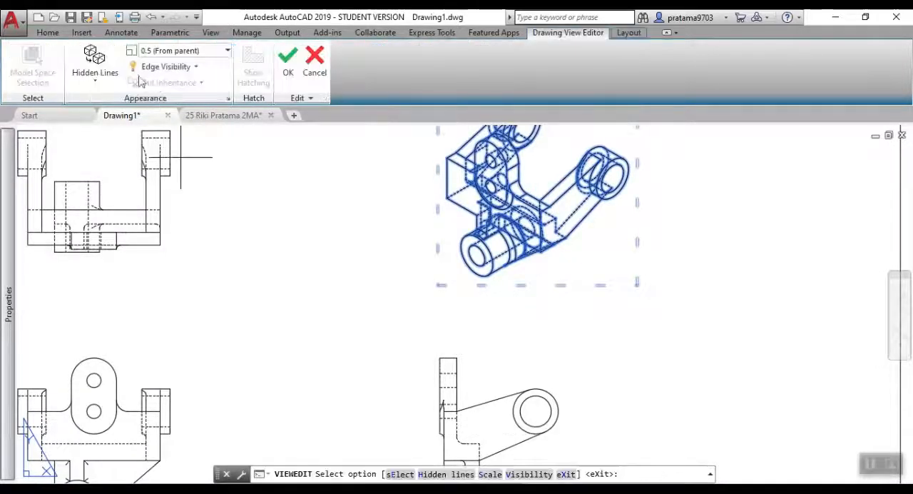
pyautogui.click(95, 65)
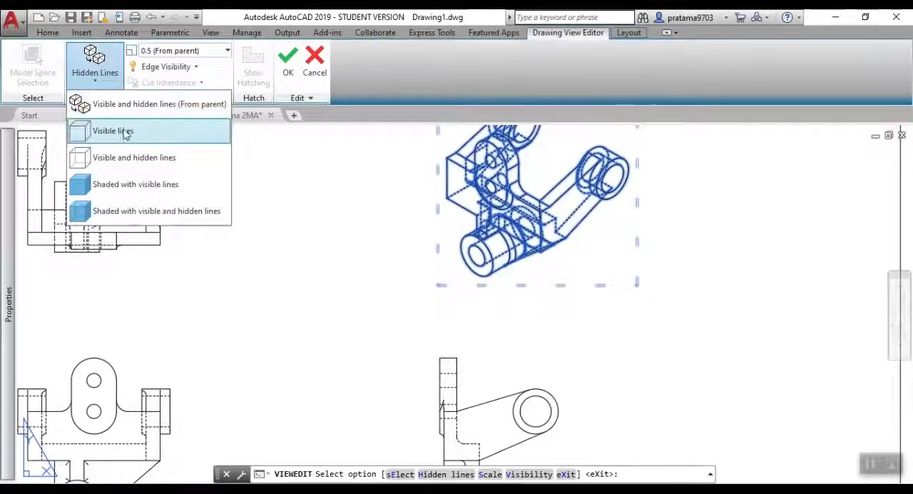
pyautogui.click(114, 184)
pyautogui.scroll(-2, 683, 357)
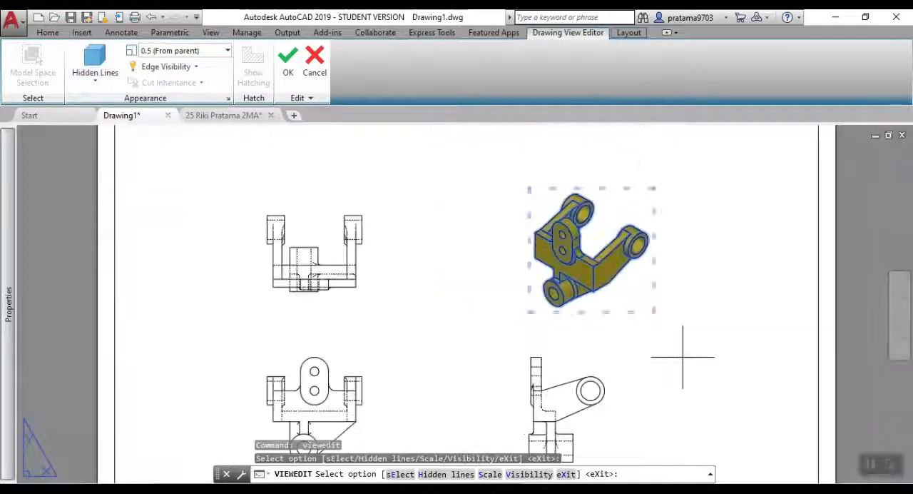
pyautogui.press('Escape')
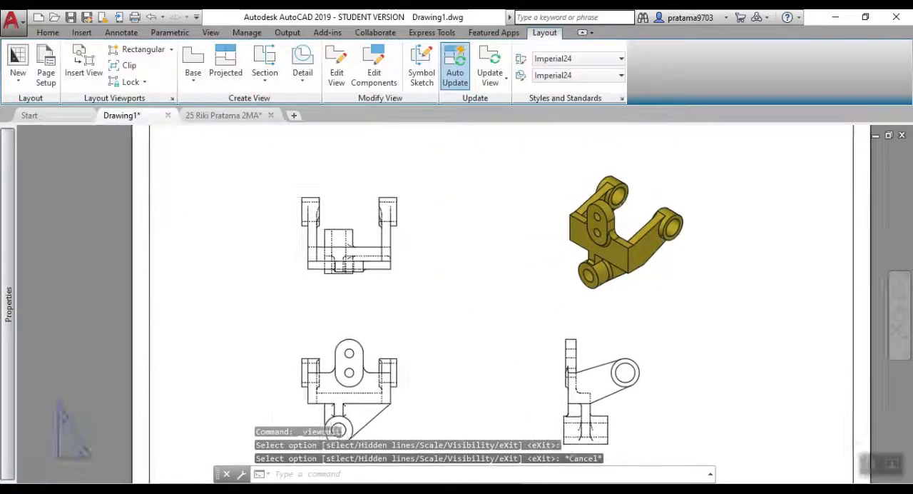
# Add center marks to the slotted plate's two holes and the lower boss in the base view.
pyautogui.scroll(4, 463, 336)
pyautogui.scroll(-2, 464, 336)
pyautogui.moveTo(499, 254); pyautogui.dragTo(517, 293, button='middle')
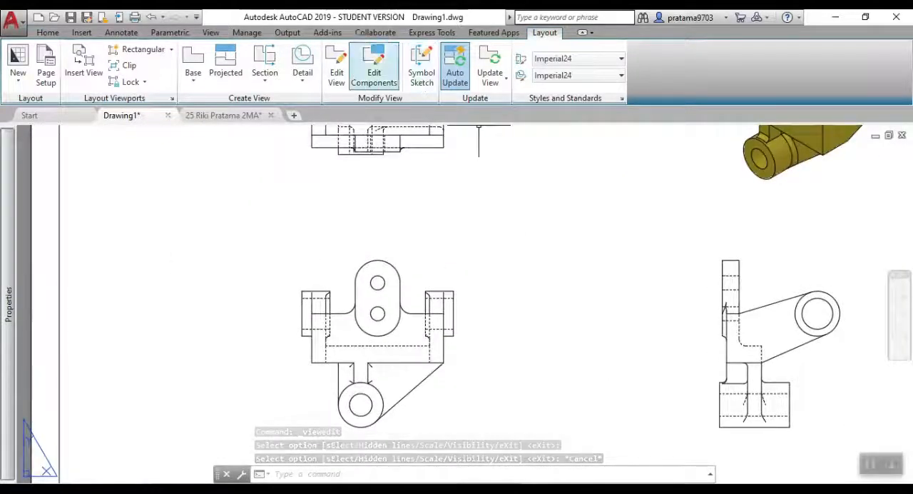
pyautogui.click(124, 35)
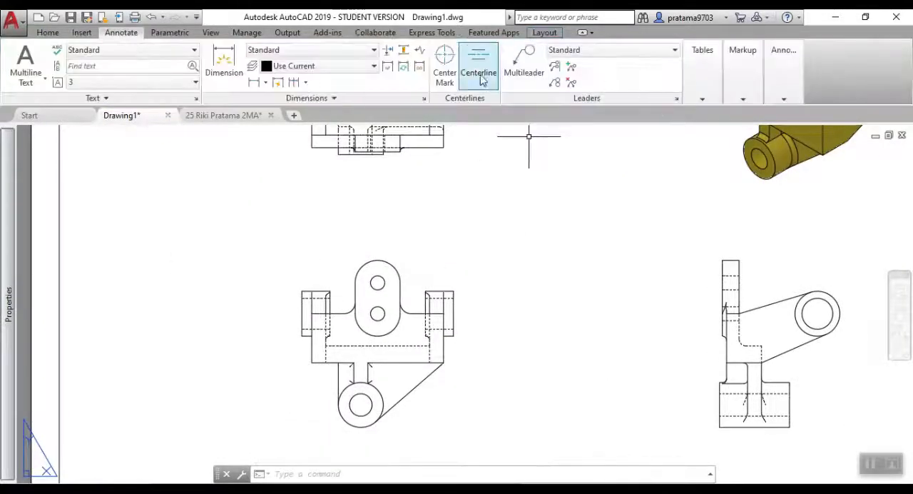
pyautogui.click(444, 72)
pyautogui.scroll(2, 397, 278)
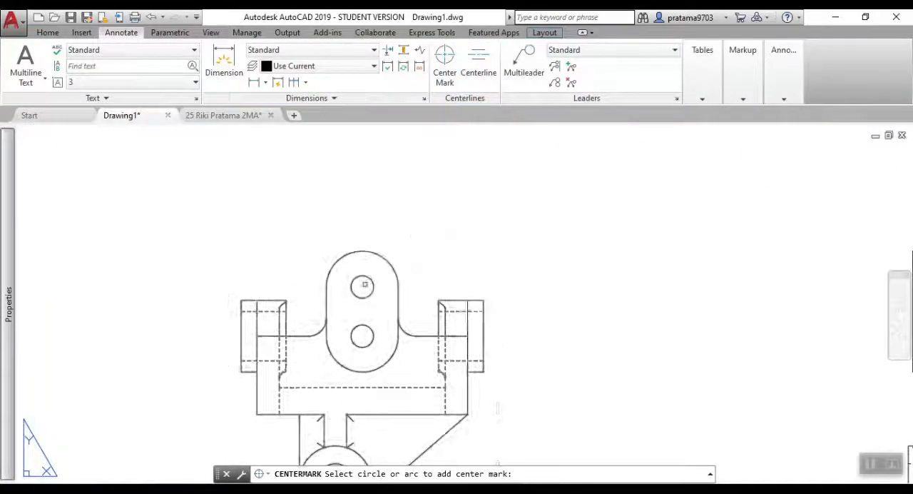
pyautogui.click(364, 277)
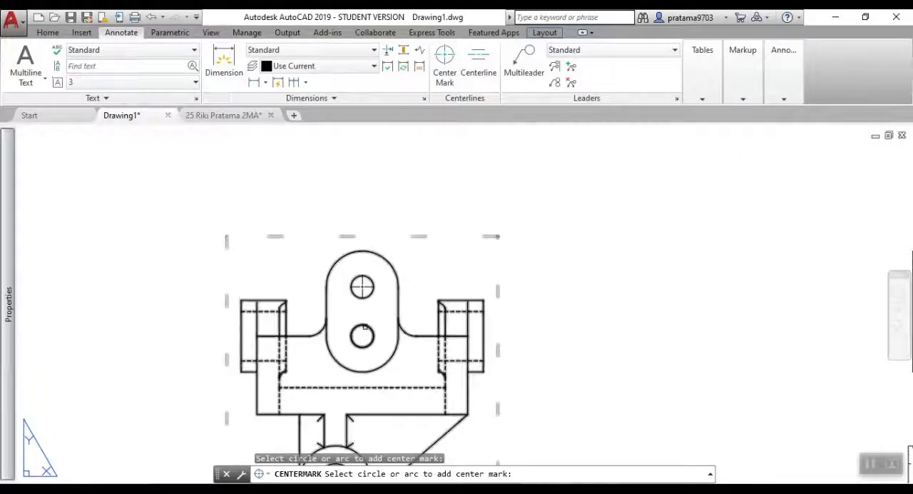
pyautogui.click(363, 325)
pyautogui.moveTo(398, 344); pyautogui.dragTo(438, 229, button='middle')
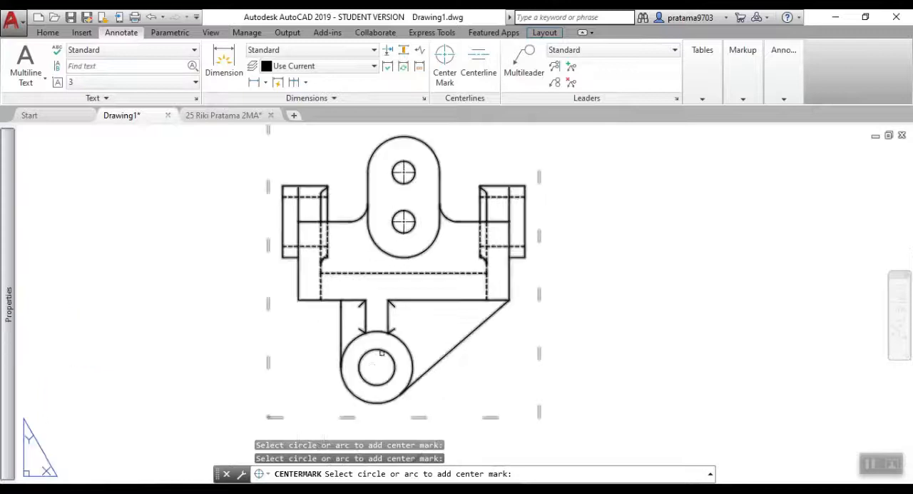
pyautogui.click(378, 332)
pyautogui.scroll(-2, 600, 361)
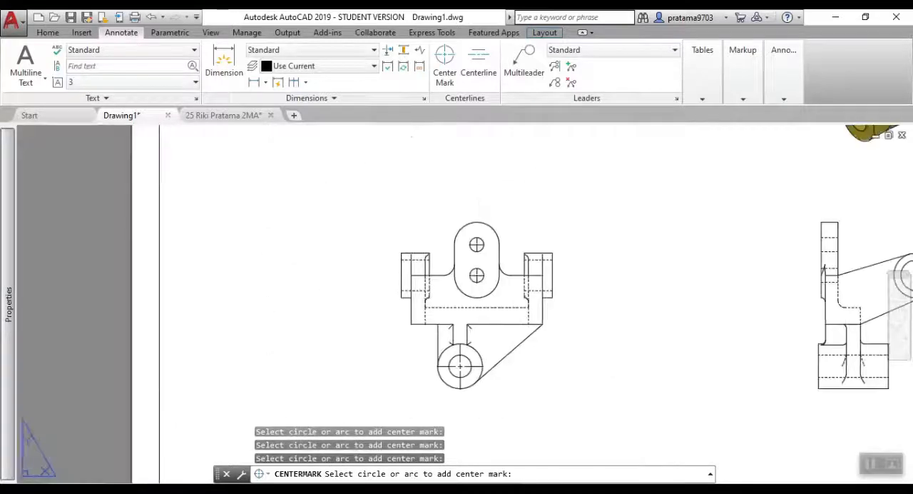
# Add a center mark to the round boss at the arm's end in the side view.
pyautogui.moveTo(600, 361); pyautogui.dragTo(172, 302, button='middle')
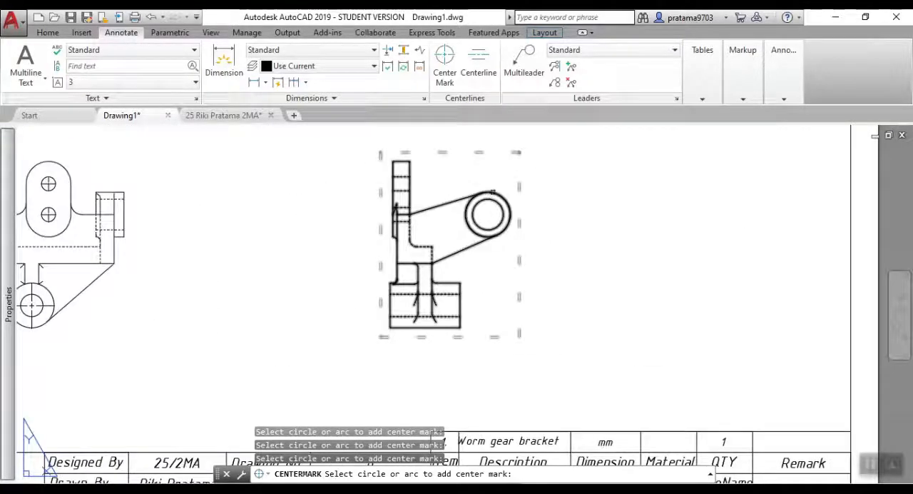
pyautogui.click(492, 193)
pyautogui.moveTo(324, 227); pyautogui.dragTo(830, 395, button='middle')
pyautogui.scroll(-2, 602, 266)
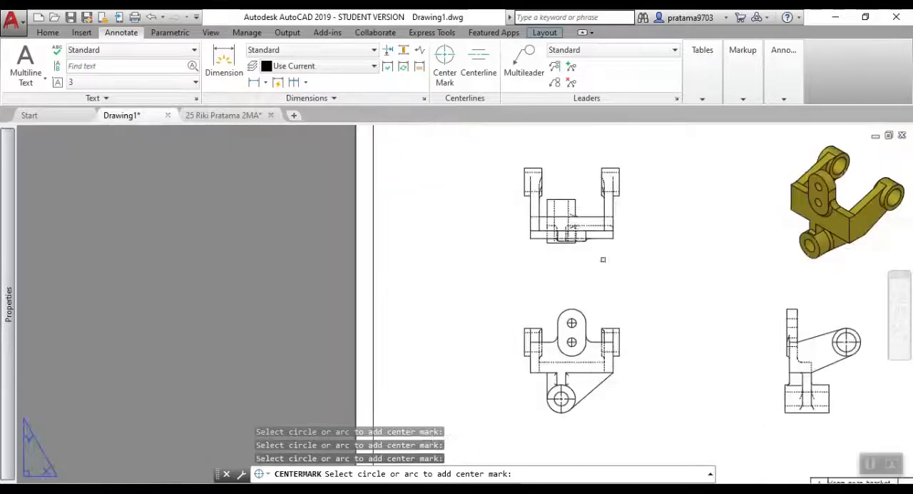
# Add horizontal centerlines through the bores of the two arm-end bosses in the view above the base view.
pyautogui.click(478, 72)
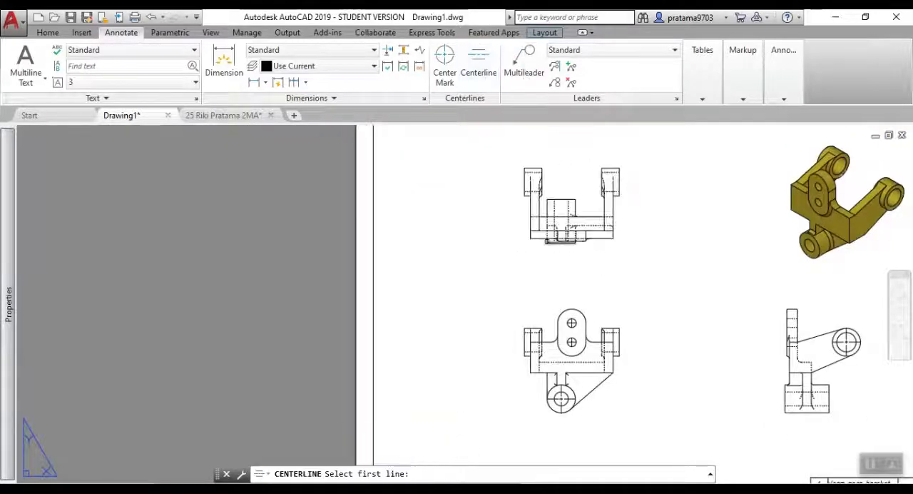
pyautogui.scroll(5, 570, 143)
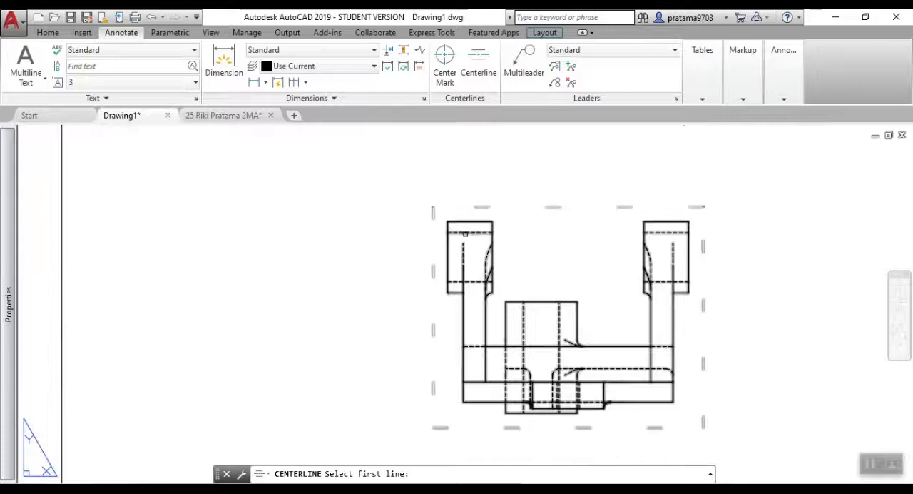
pyautogui.click(464, 233)
pyautogui.click(452, 283)
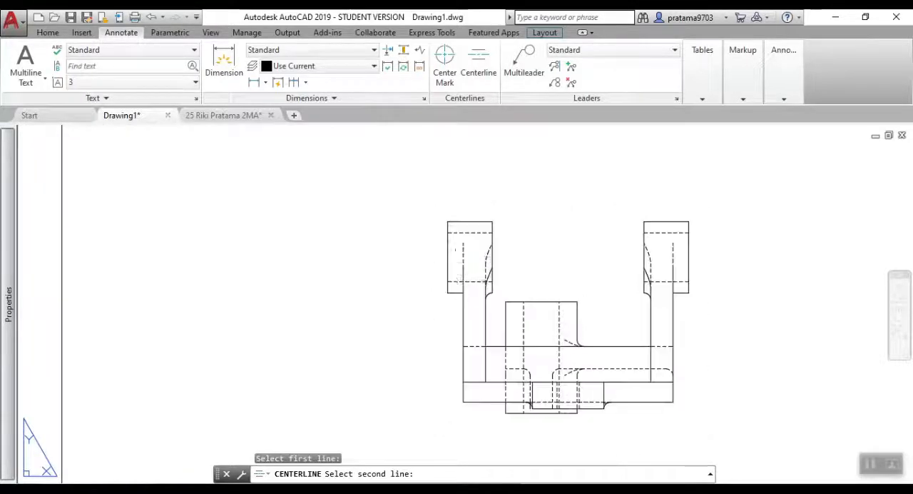
pyautogui.press('Return')
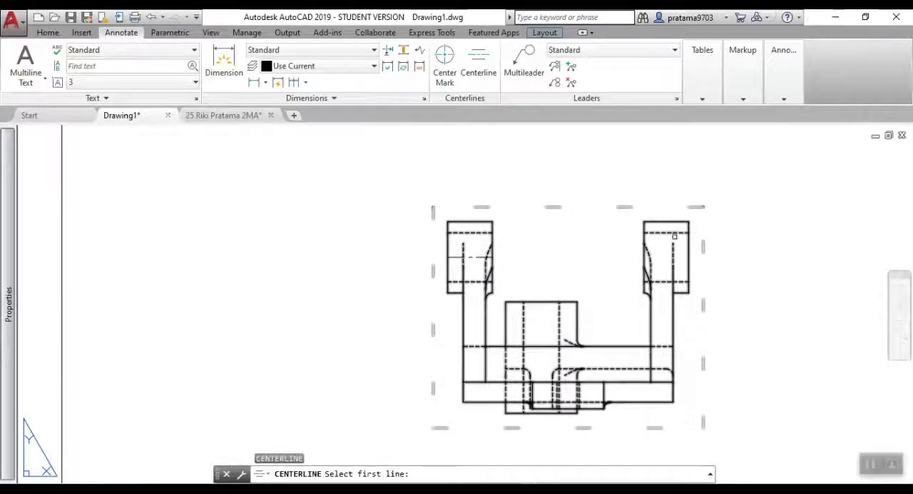
pyautogui.click(670, 232)
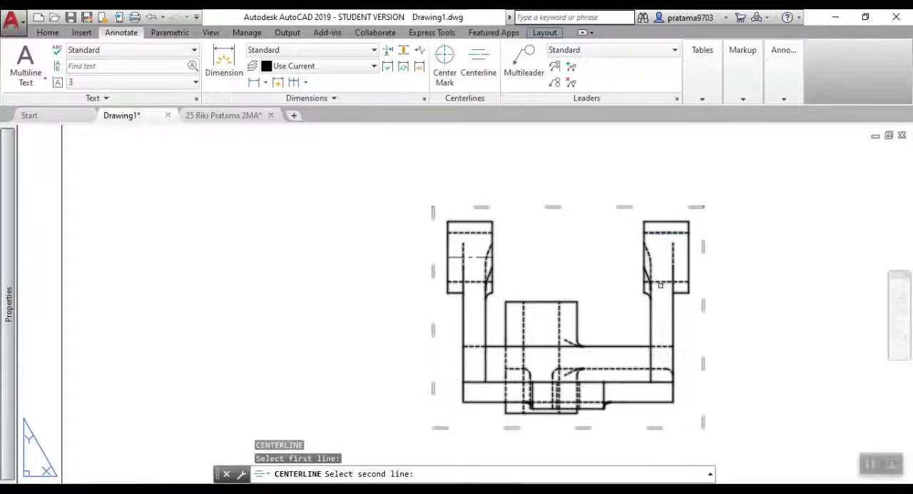
pyautogui.click(664, 284)
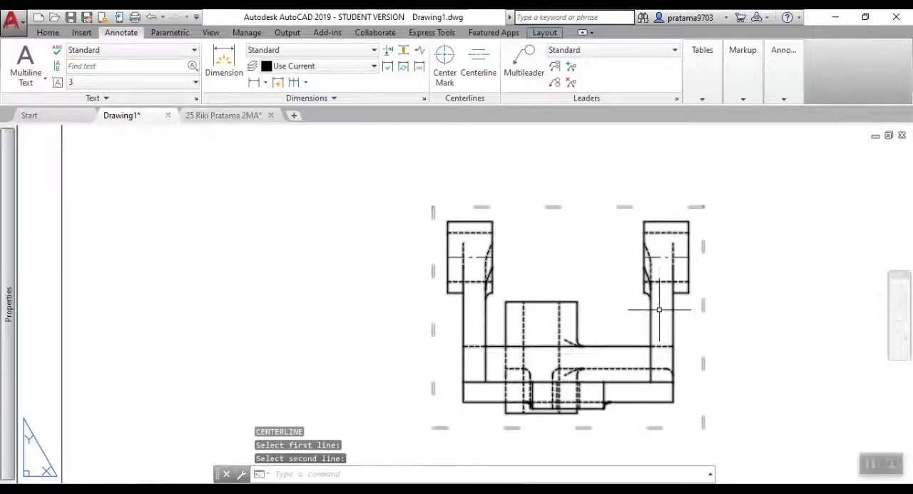
# Add horizontal centerlines through the bores of the two arm-end bosses in the base view.
pyautogui.scroll(-2, 677, 306)
pyautogui.moveTo(677, 339)
pyautogui.mouseDown(button='middle')
pyautogui.moveTo(626, 288)
pyautogui.moveTo(492, 90)
pyautogui.mouseUp(button='middle')
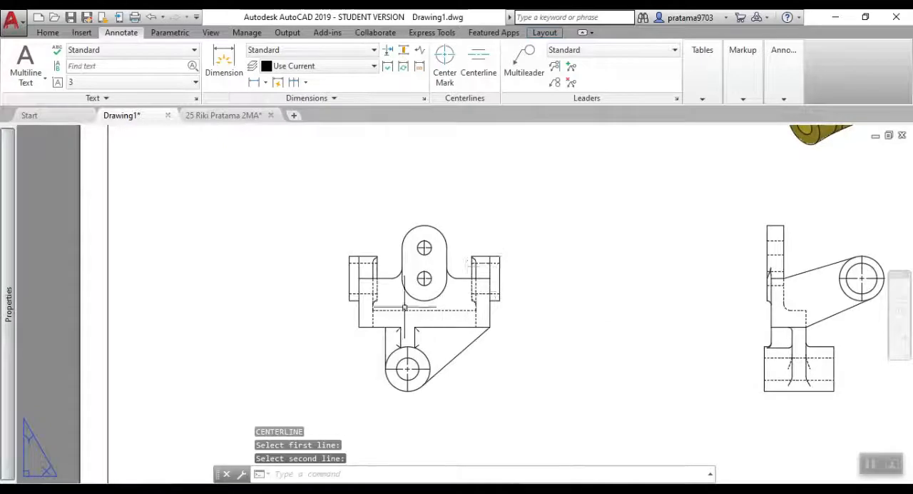
pyautogui.press('Return')
pyautogui.scroll(4, 360, 261)
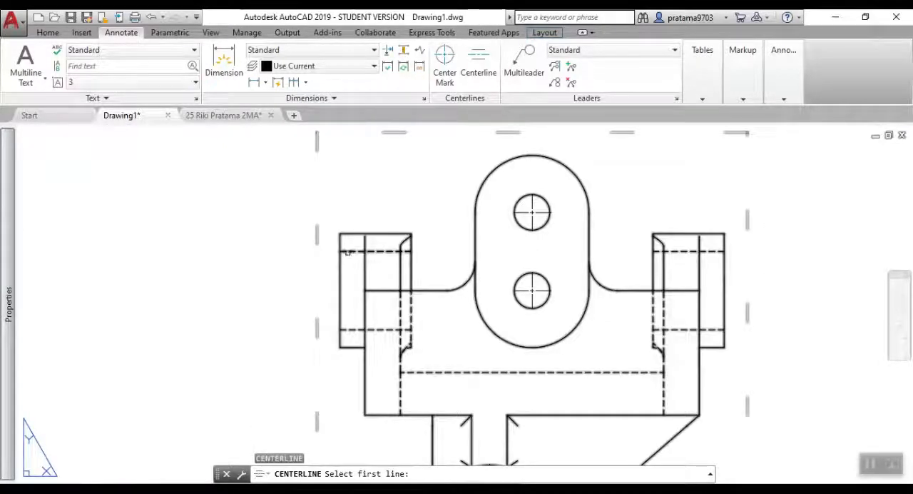
pyautogui.click(348, 251)
pyautogui.click(348, 329)
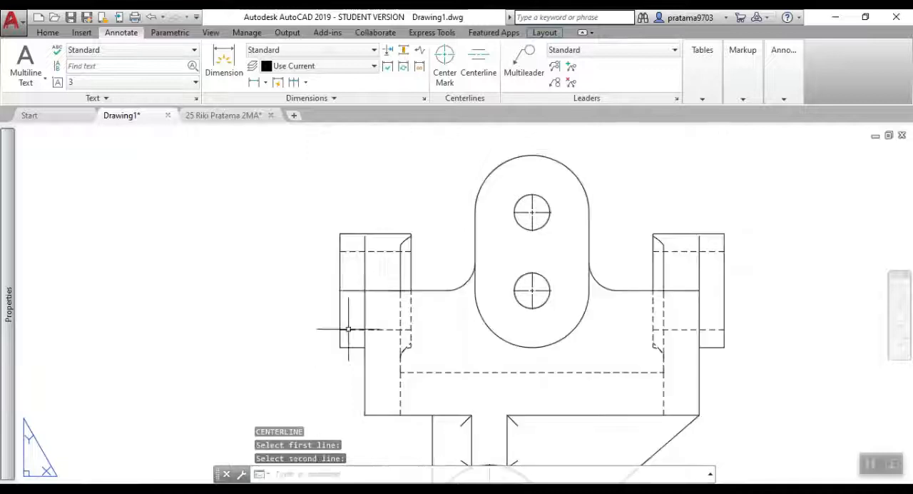
pyautogui.press('Return')
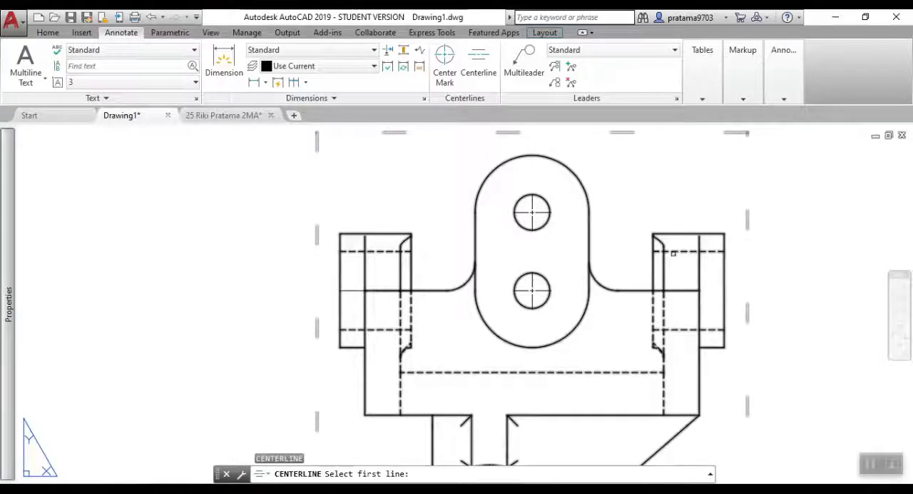
pyautogui.click(673, 252)
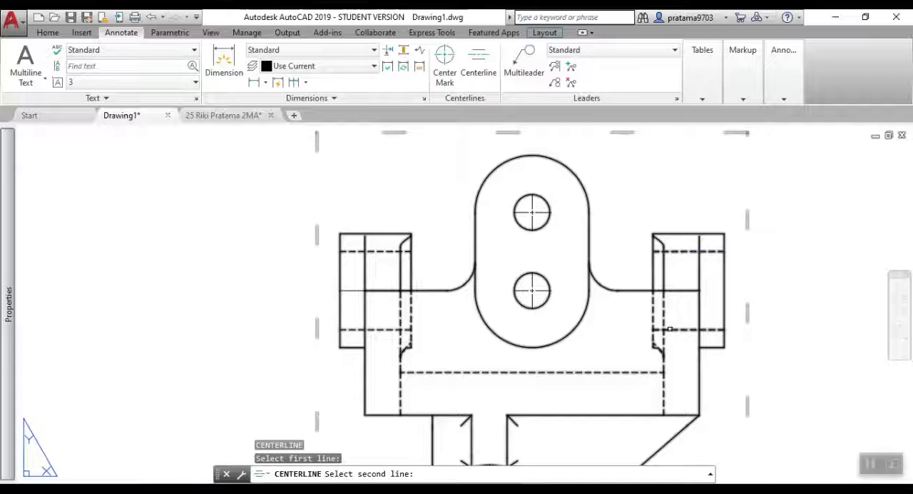
pyautogui.click(669, 328)
# Add a horizontal centerline through the lower boss's bore in the side view.
pyautogui.scroll(-4, 744, 307)
pyautogui.moveTo(598, 281); pyautogui.dragTo(481, 236, button='middle')
pyautogui.moveTo(870, 318); pyautogui.dragTo(682, 319, button='middle')
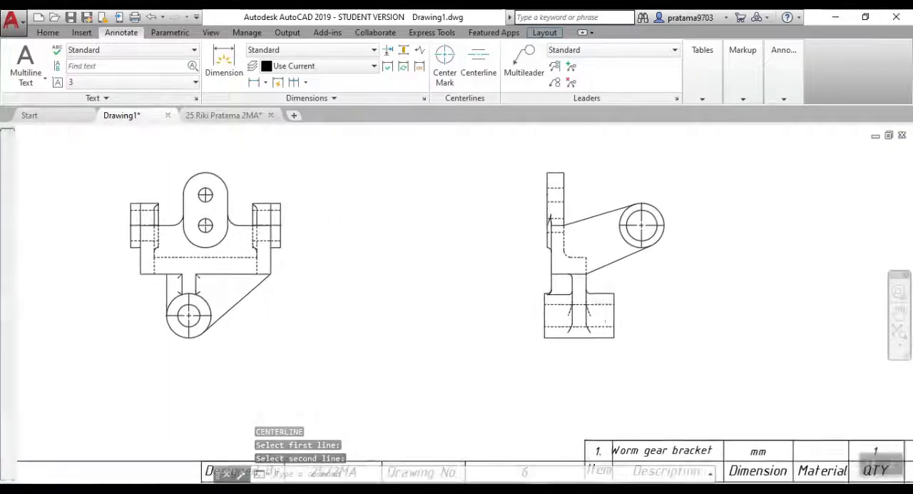
pyautogui.scroll(4, 564, 307)
pyautogui.click(540, 301)
pyautogui.click(530, 358)
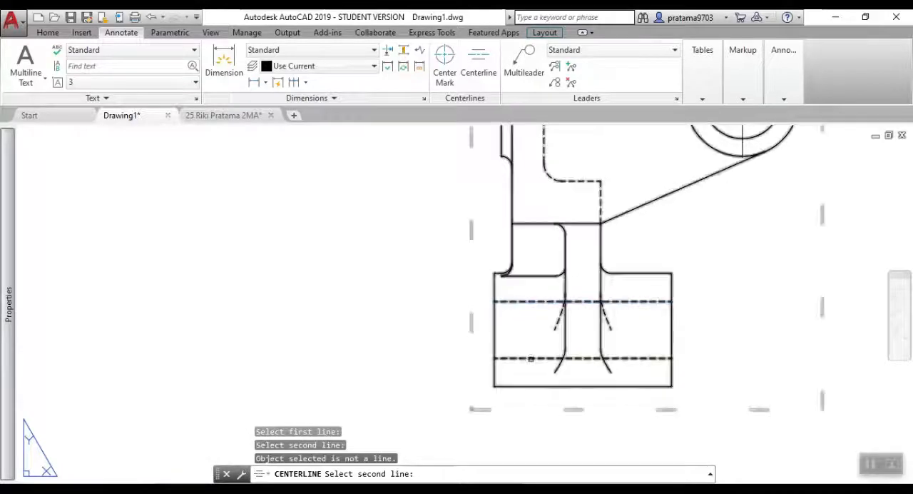
pyautogui.click(527, 357)
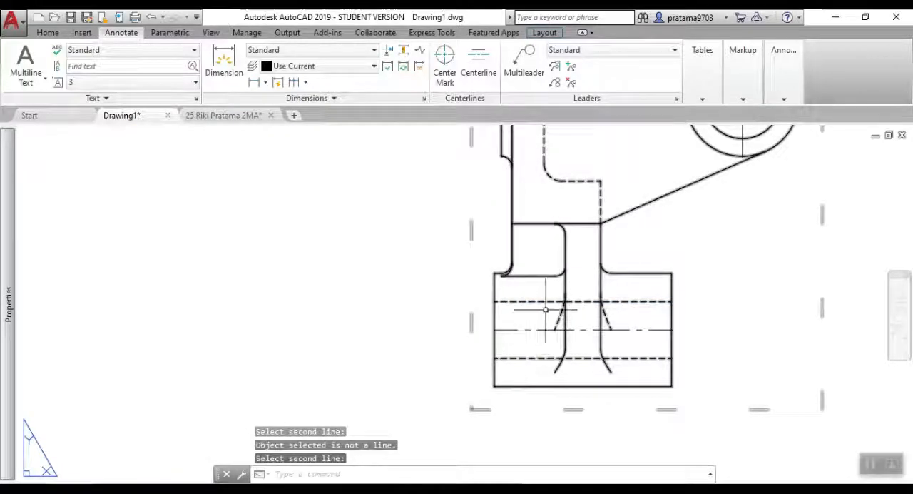
# Dimension the depth of the bracket's main block from its front edge in the view above the base view, placing the dimension beside the block.
pyautogui.scroll(-8, 546, 308)
pyautogui.scroll(3, 403, 247)
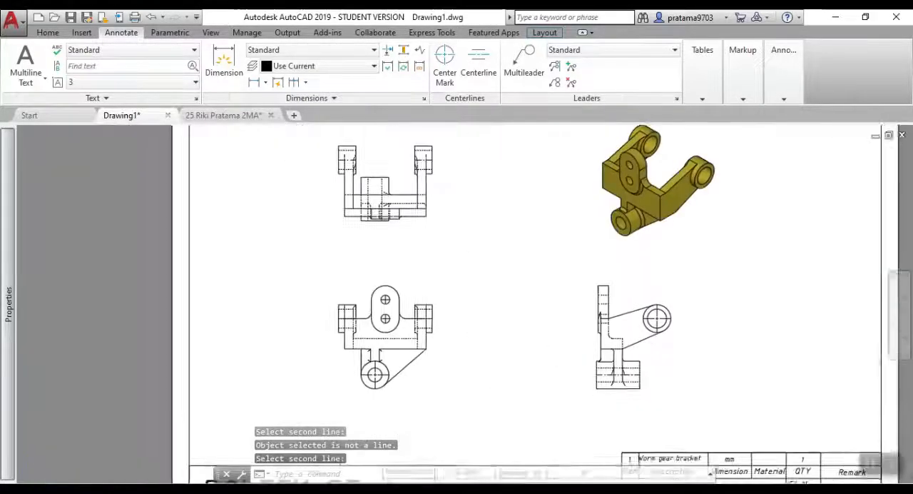
pyautogui.scroll(-2, 496, 289)
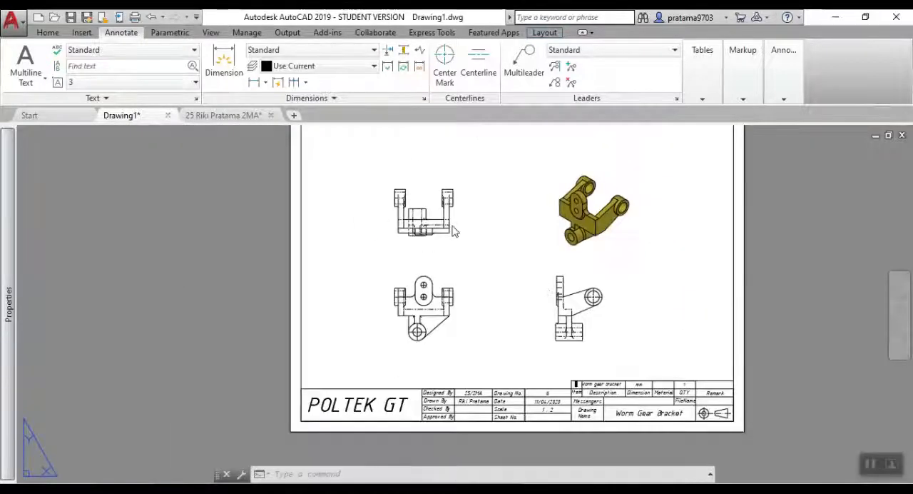
pyautogui.scroll(5, 450, 261)
pyautogui.scroll(-3, 515, 281)
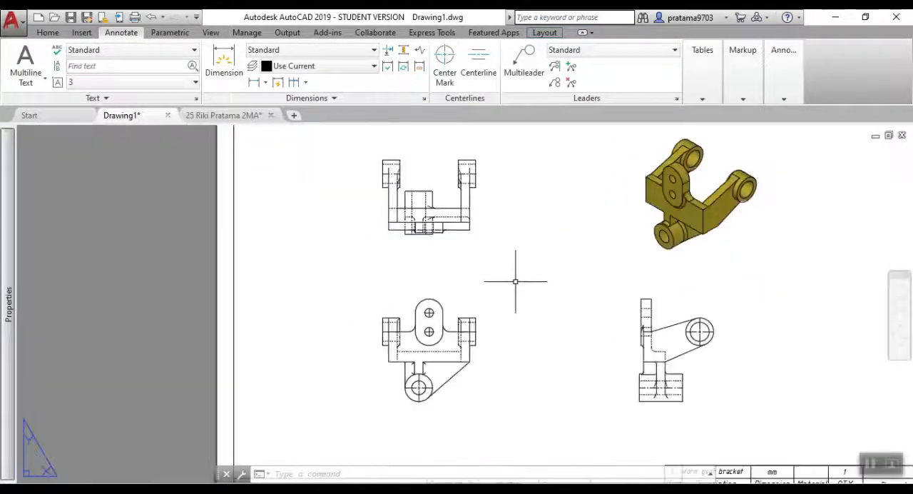
pyautogui.click(437, 155)
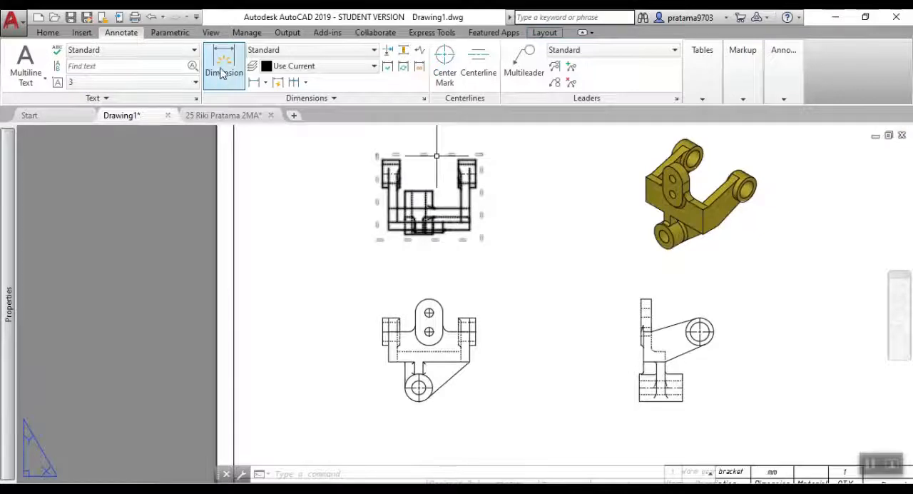
pyautogui.click(223, 71)
pyautogui.scroll(4, 435, 228)
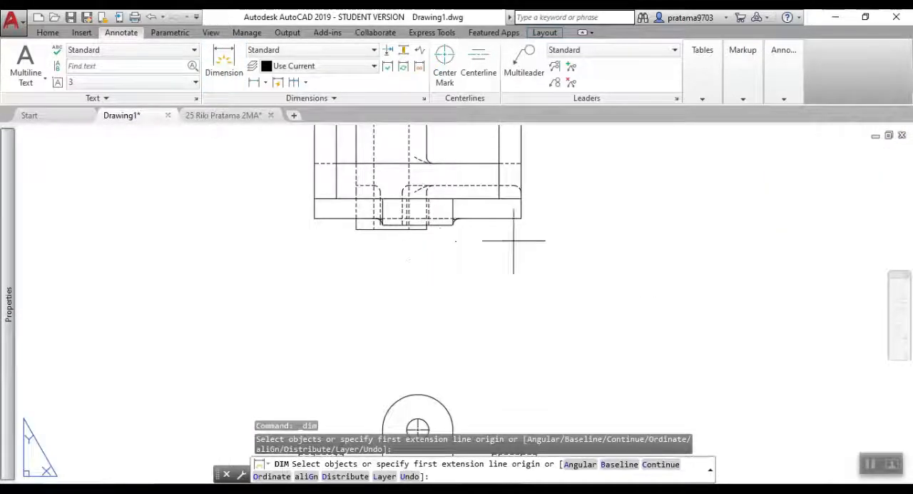
pyautogui.click(521, 217)
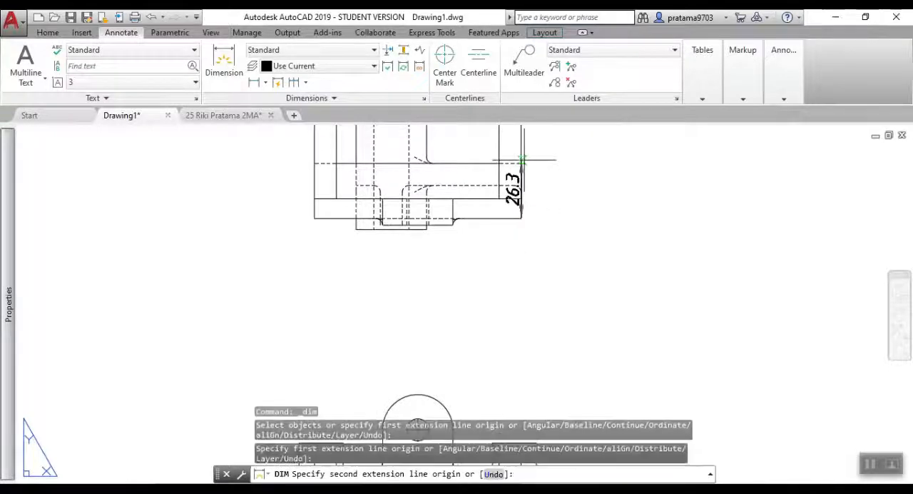
pyautogui.click(521, 163)
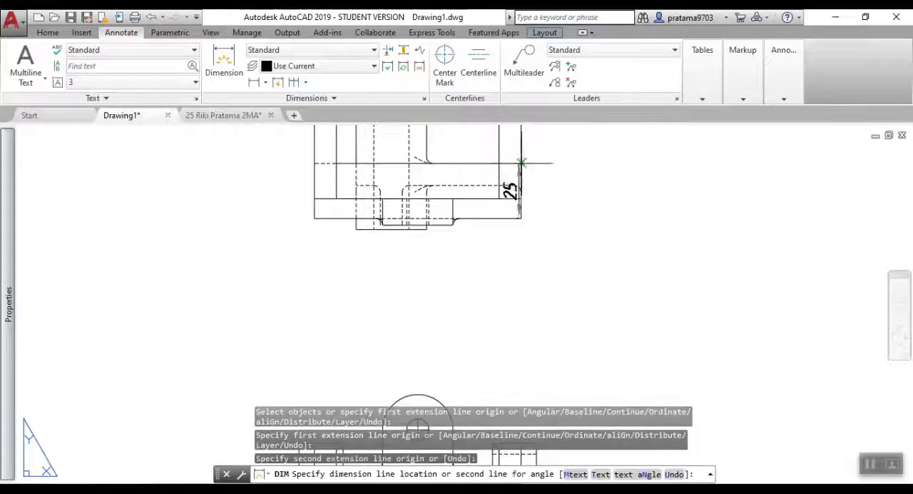
pyautogui.click(561, 193)
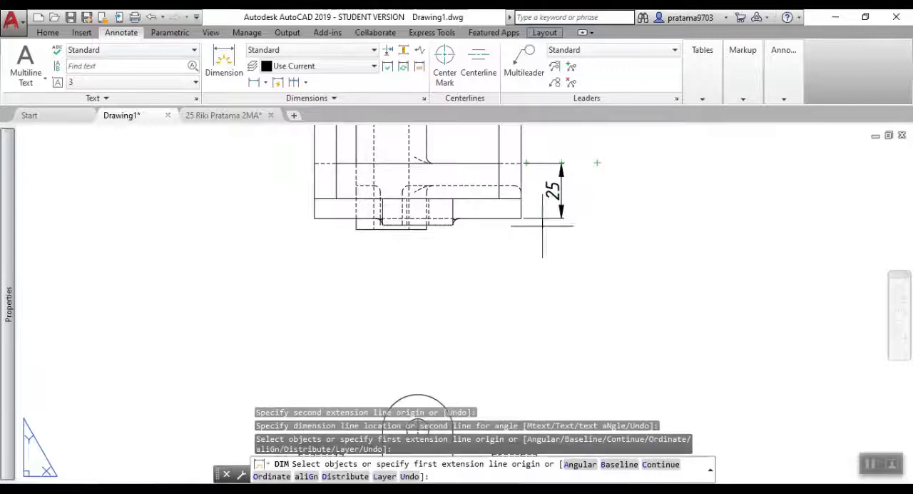
# Dimension the distance from the block's front edge to the arm-end boss's centerline, placed outside the block-depth dimension.
pyautogui.click(521, 218)
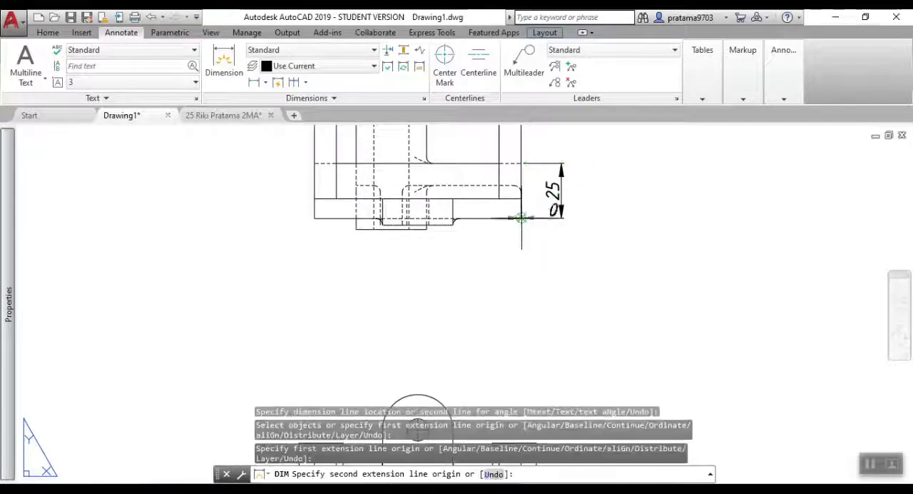
pyautogui.scroll(-6, 618, 182)
pyautogui.moveTo(615, 176); pyautogui.dragTo(582, 223, button='middle')
pyautogui.scroll(6, 584, 214)
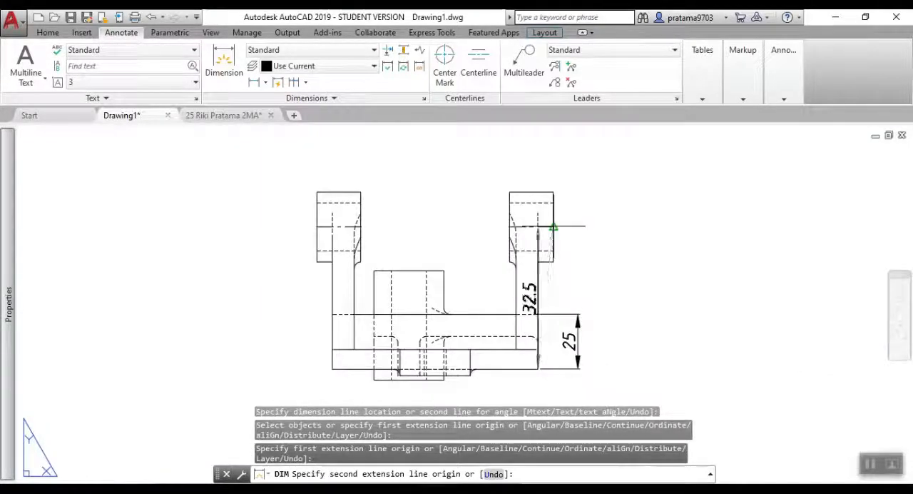
pyautogui.click(553, 227)
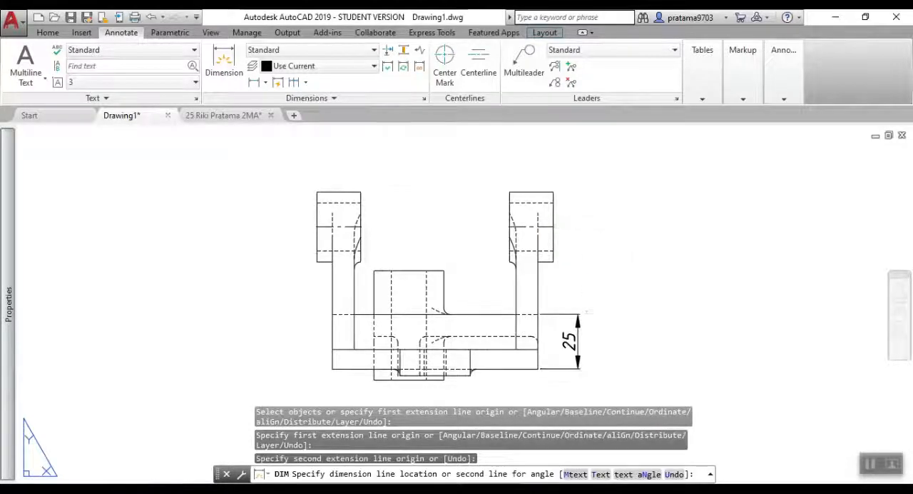
pyautogui.click(617, 312)
# Examine the base and side views for undimensioned features.
pyautogui.scroll(-2, 652, 320)
pyautogui.moveTo(645, 331); pyautogui.dragTo(459, 165, button='middle')
pyautogui.moveTo(571, 304)
pyautogui.mouseDown(button='middle')
pyautogui.moveTo(574, 291)
pyautogui.moveTo(452, 153)
pyautogui.mouseUp(button='middle')
pyautogui.scroll(2, 452, 152)
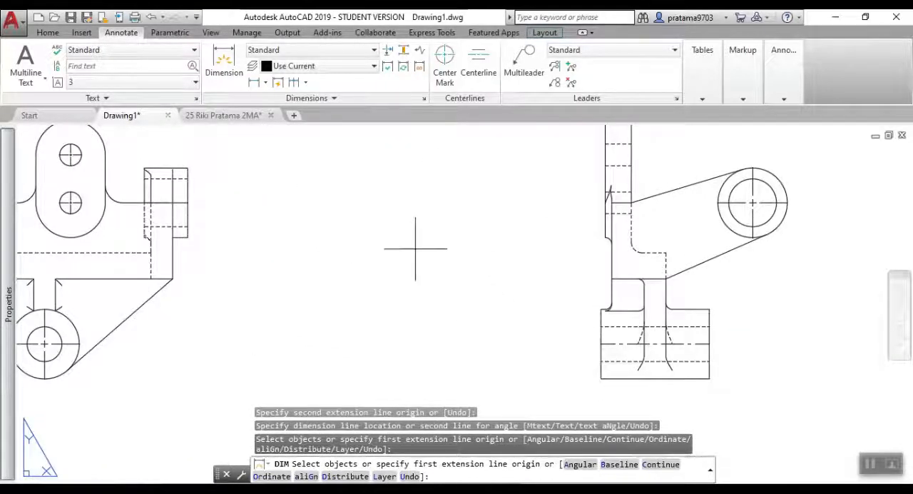
pyautogui.scroll(-2, 415, 247)
pyautogui.scroll(-3, 631, 264)
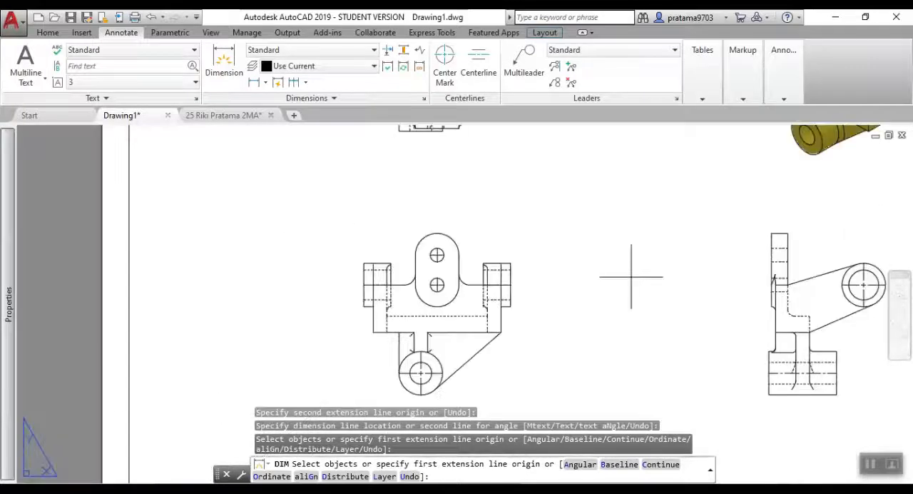
pyautogui.scroll(-1, 542, 262)
pyautogui.moveTo(550, 250); pyautogui.dragTo(518, 285, button='middle')
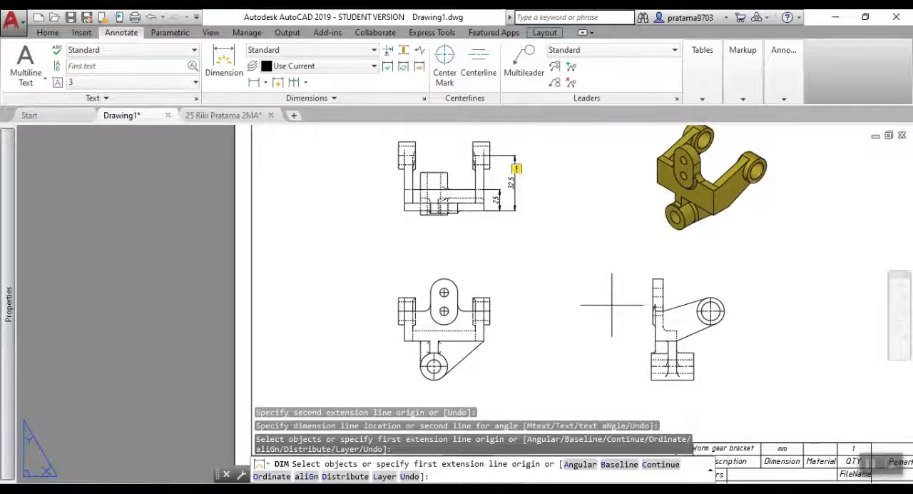
pyautogui.press('Return')
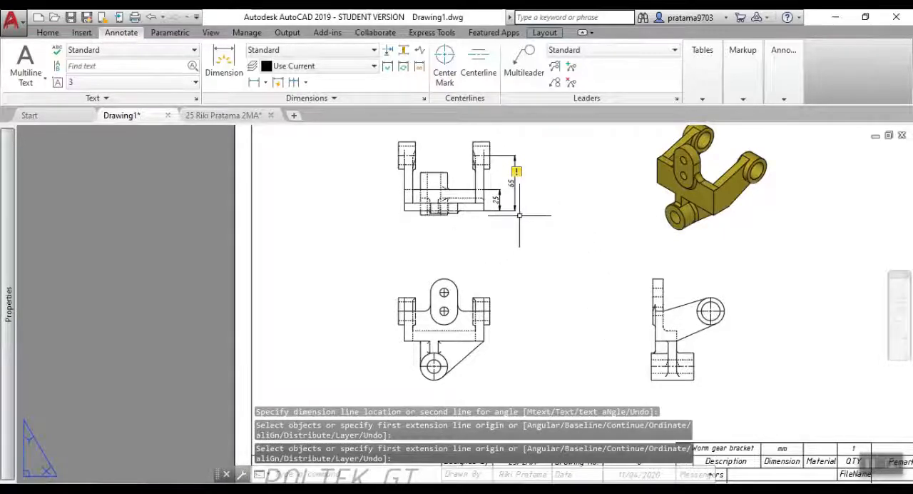
# Dimension the diameters of the lower boss's outer circle and its bore in the base view.
pyautogui.moveTo(461, 376); pyautogui.dragTo(472, 325, button='middle')
pyautogui.scroll(5, 472, 325)
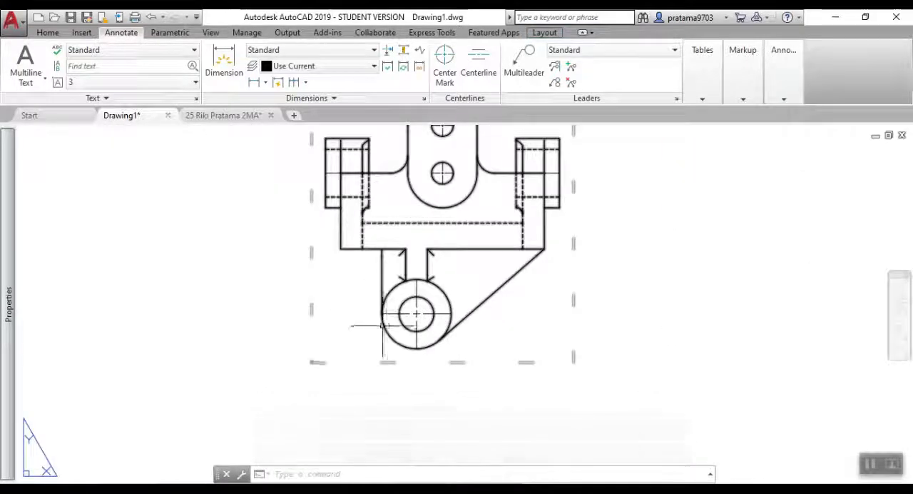
pyautogui.scroll(3, 382, 318)
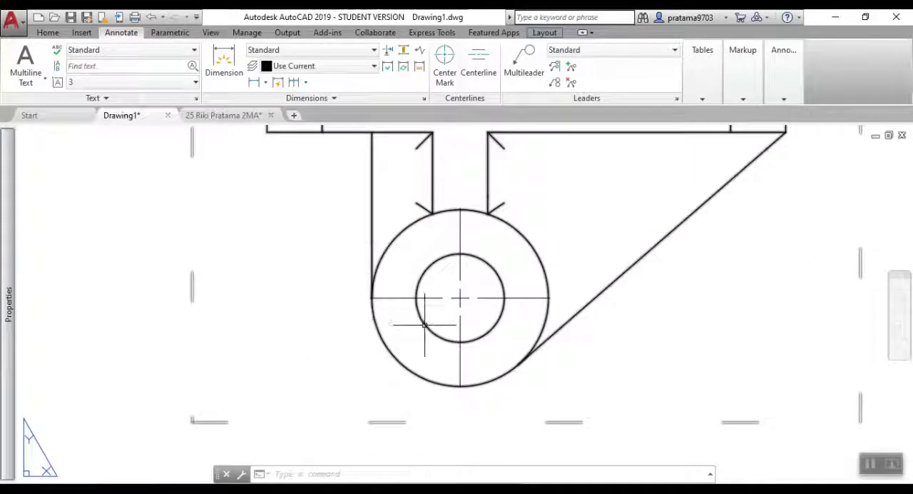
pyautogui.write('DIM')
pyautogui.press('Return')
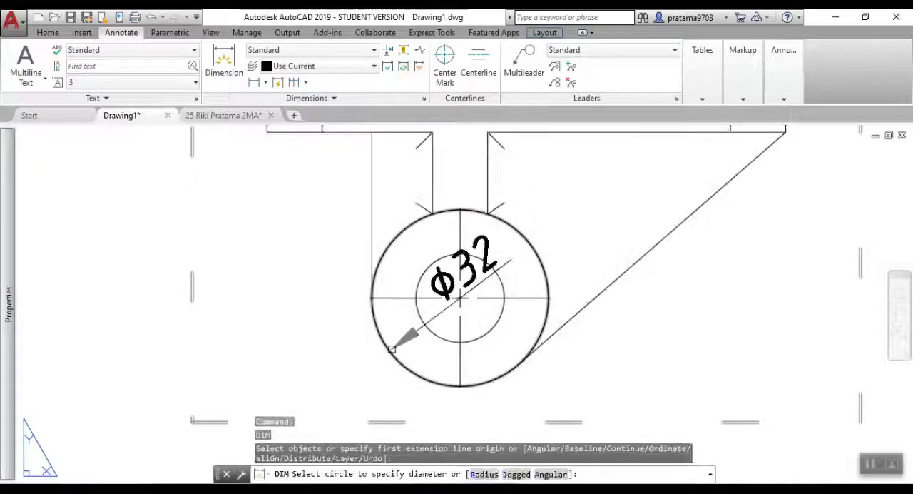
pyautogui.click(391, 349)
pyautogui.click(285, 365)
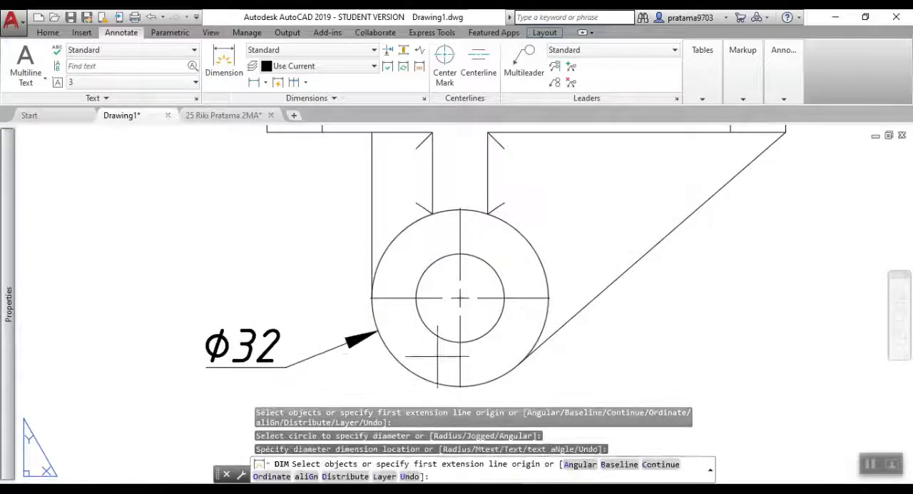
pyautogui.click(437, 336)
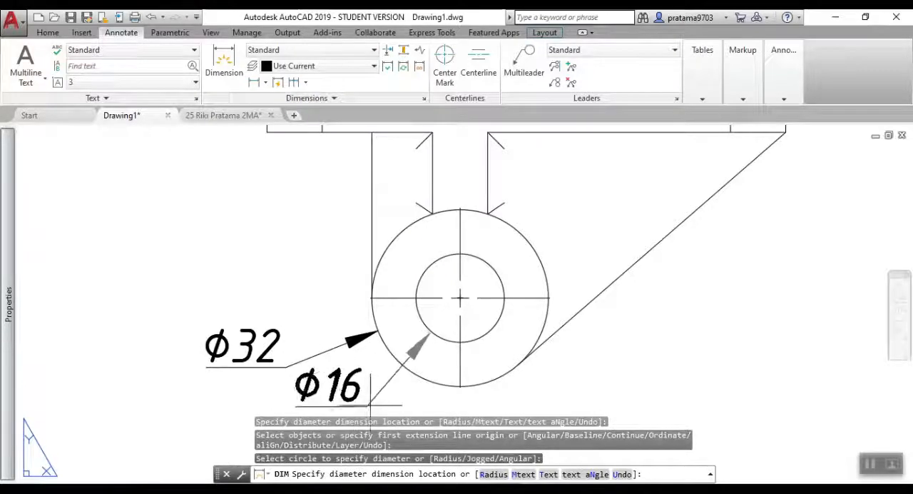
pyautogui.click(370, 409)
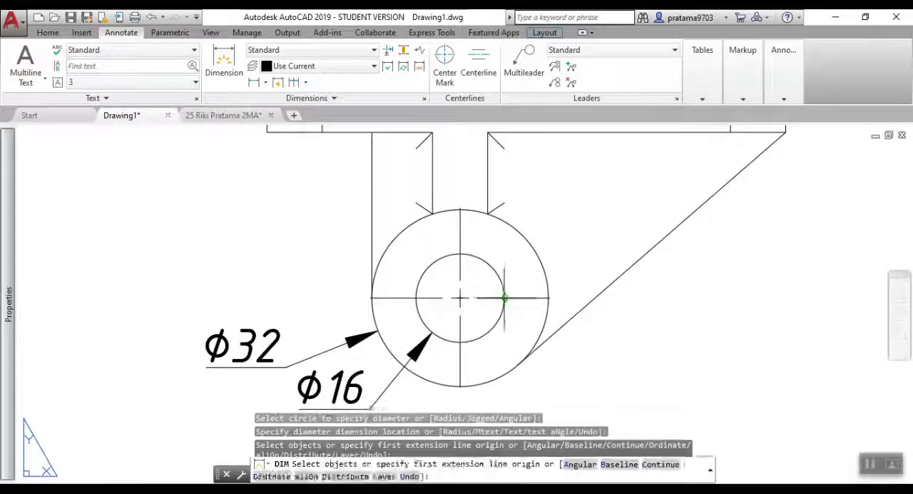
# Dimension the width of the narrow rib joining the lower boss to the main block in the base view.
pyautogui.scroll(-3, 507, 291)
pyautogui.click(460, 212)
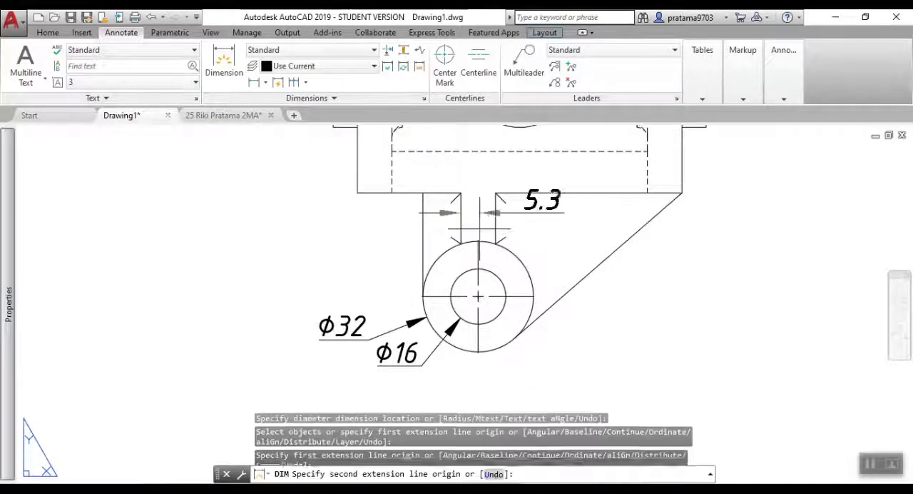
pyautogui.click(495, 213)
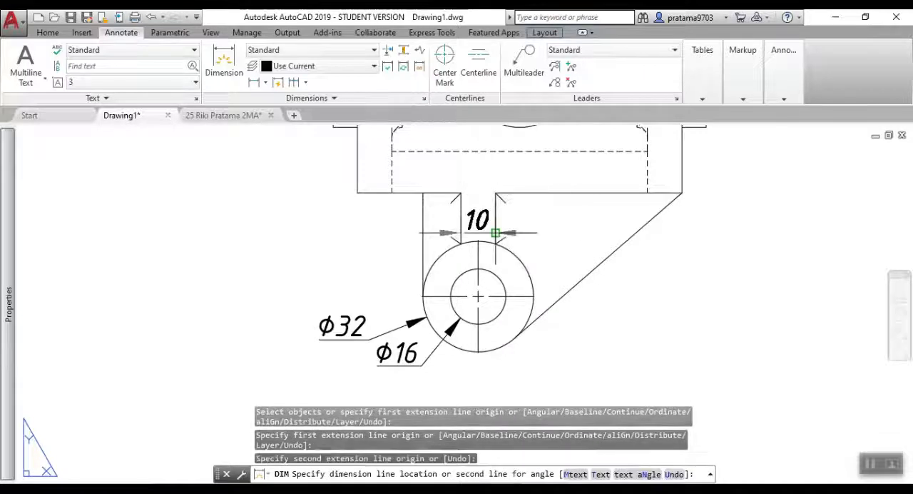
pyautogui.click(497, 223)
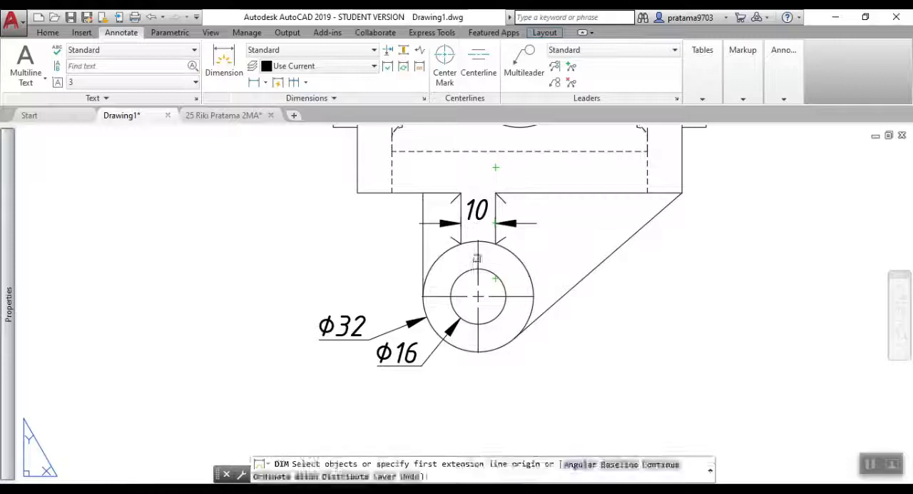
# Dimension the horizontal offset between the lower boss's center and the slotted plate's lower hole in the base view.
pyautogui.click(478, 296)
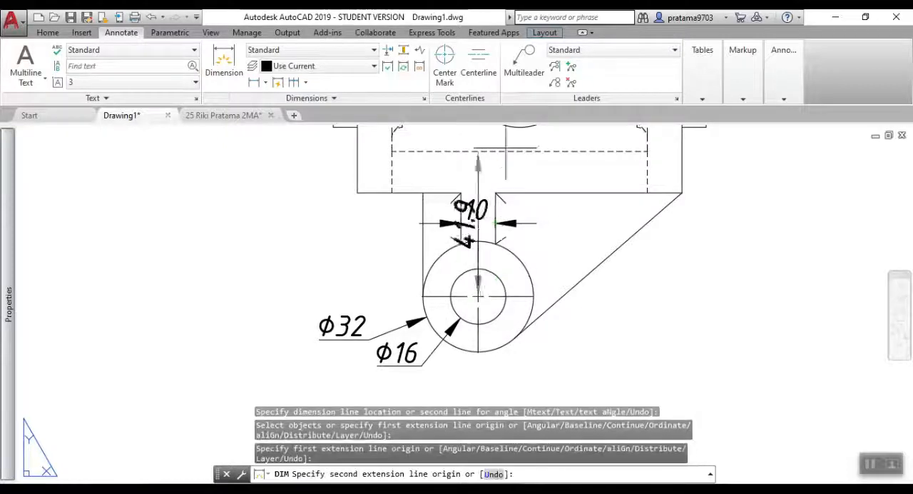
pyautogui.moveTo(476, 162); pyautogui.dragTo(431, 189, button='middle')
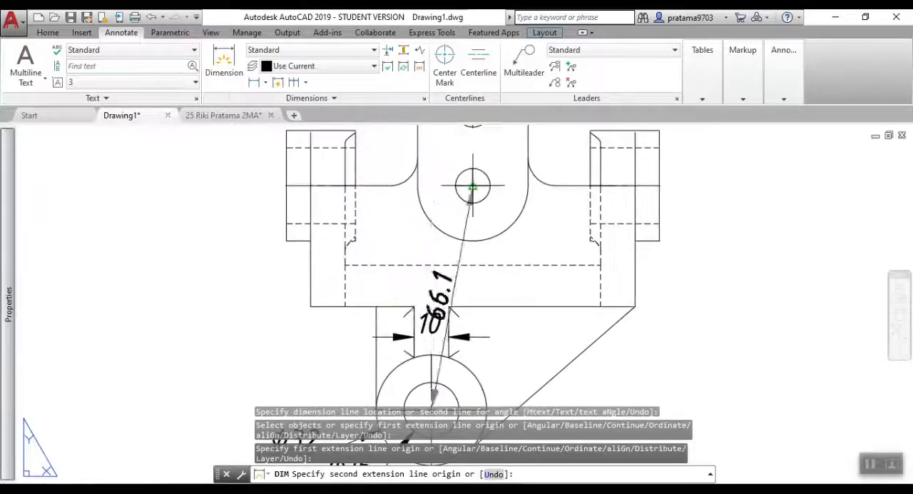
pyautogui.click(472, 186)
pyautogui.click(500, 283)
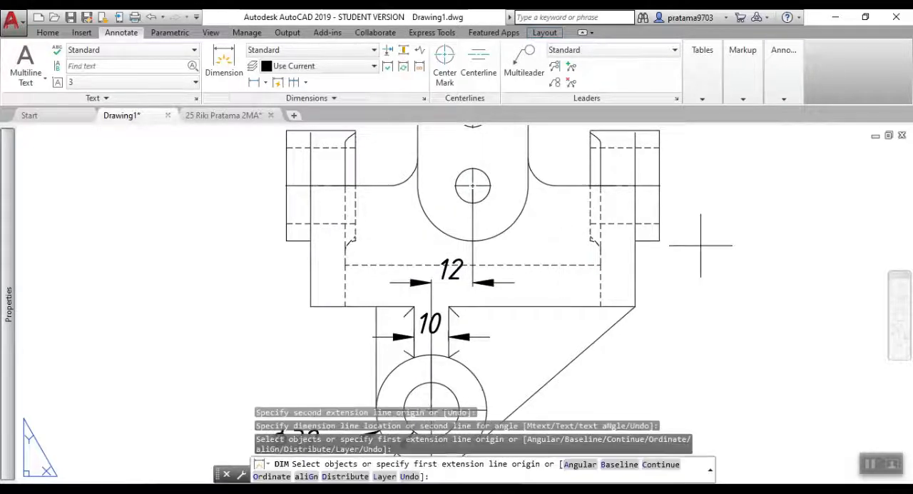
# Dimension the vertical center distance between the slotted plate's two holes in the base view, placed beyond the outer lug.
pyautogui.scroll(-2, 698, 242)
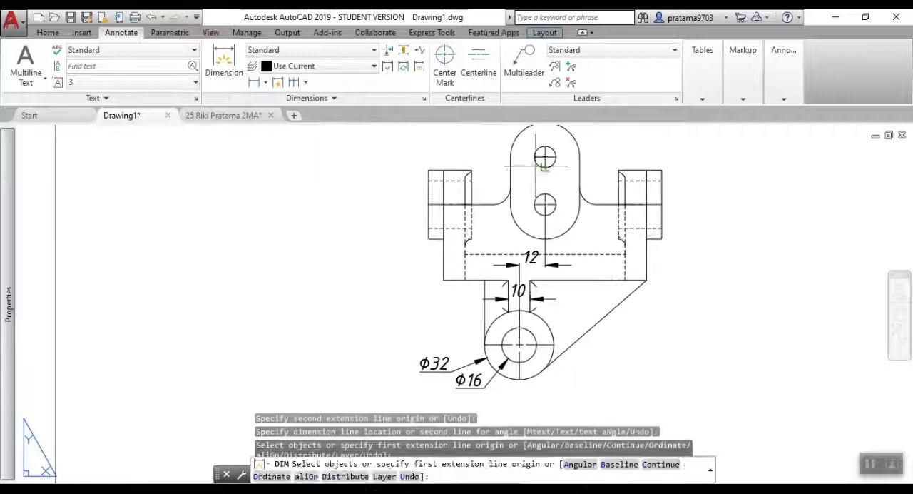
pyautogui.scroll(2, 553, 159)
pyautogui.scroll(4, 552, 158)
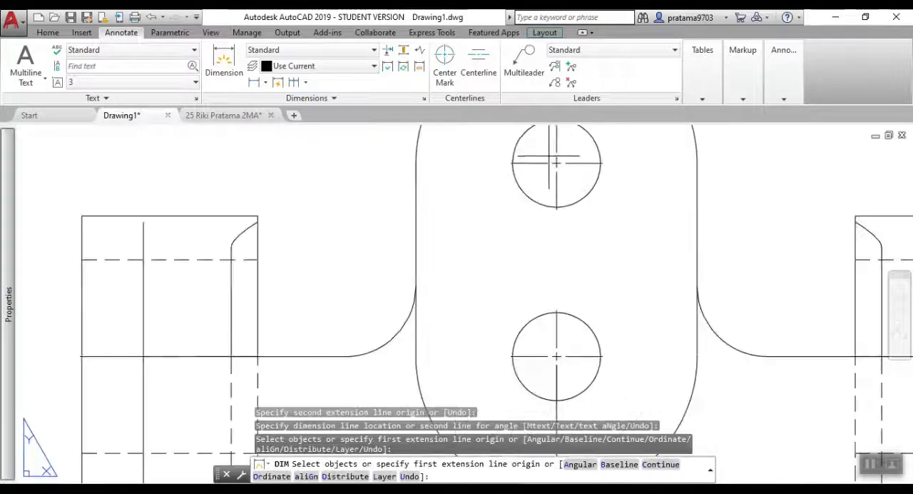
pyautogui.click(556, 356)
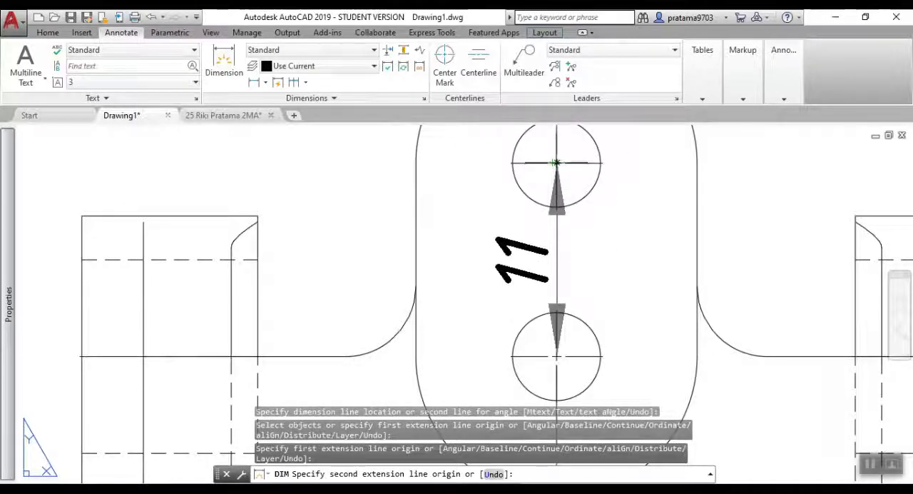
pyautogui.click(557, 163)
pyautogui.scroll(-3, 798, 271)
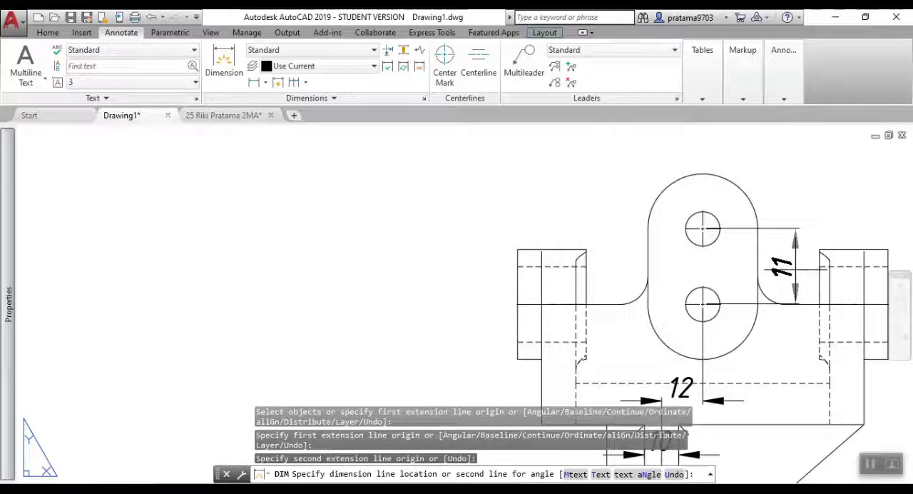
pyautogui.moveTo(770, 322)
pyautogui.mouseDown(button='middle')
pyautogui.moveTo(770, 261)
pyautogui.moveTo(444, 193)
pyautogui.mouseUp(button='middle')
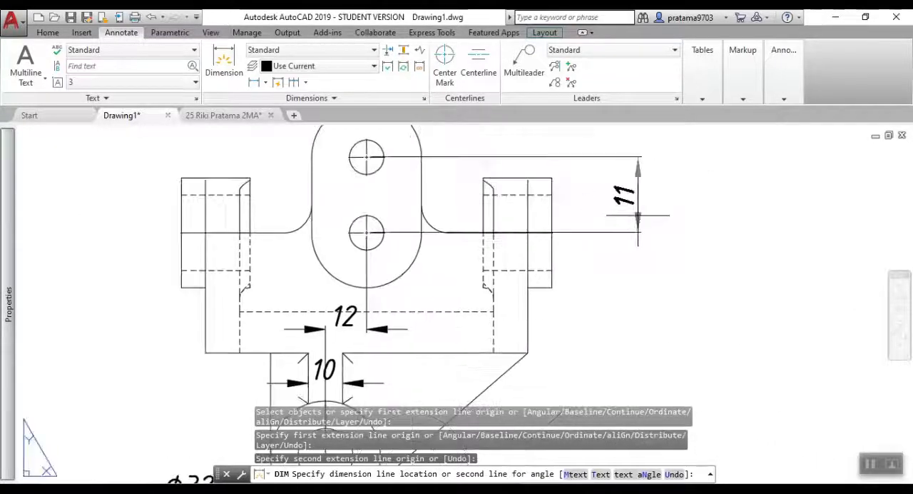
pyautogui.click(614, 209)
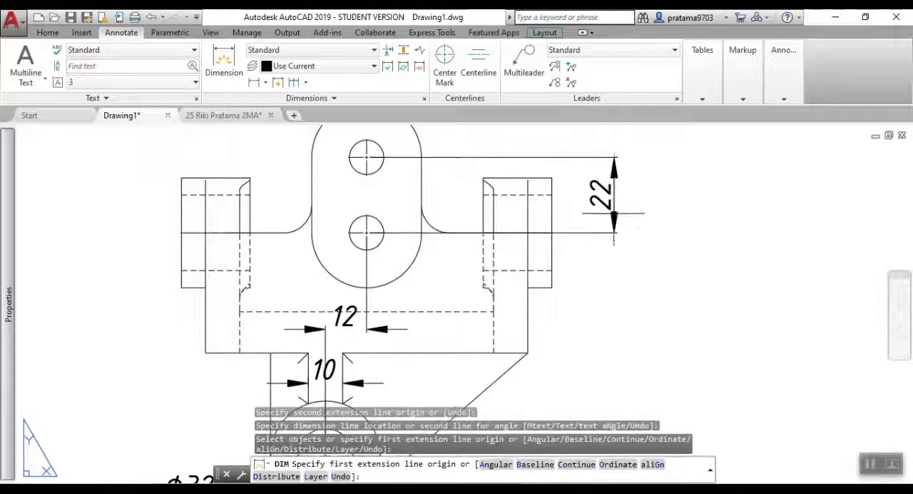
pyautogui.press('Escape')
# Dimension the length of the lower boss beneath its bottom edge in the side view.
pyautogui.scroll(-4, 671, 257)
pyautogui.moveTo(662, 295); pyautogui.dragTo(214, 271, button='middle')
pyautogui.scroll(2, 478, 303)
pyautogui.press('space')
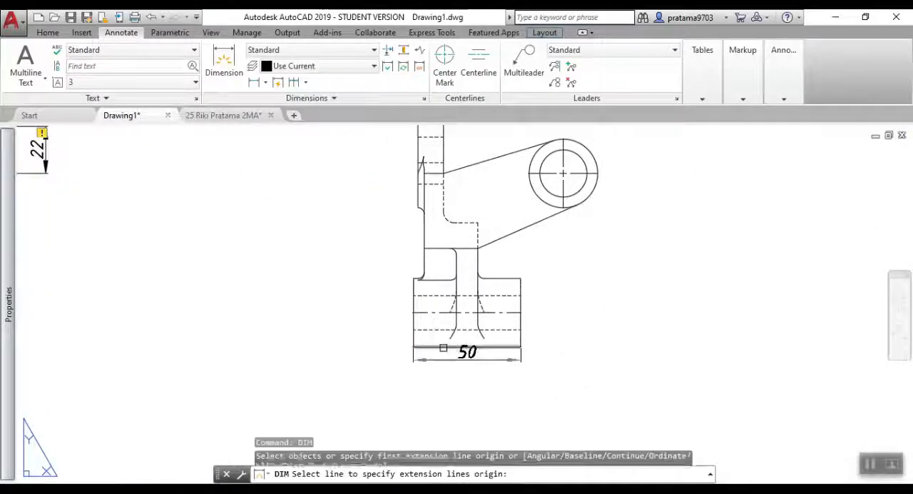
pyautogui.click(443, 347)
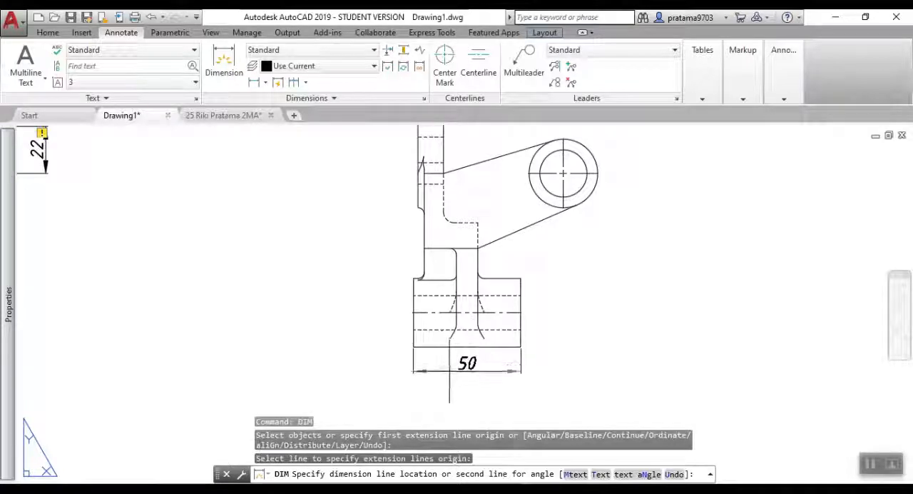
pyautogui.click(450, 371)
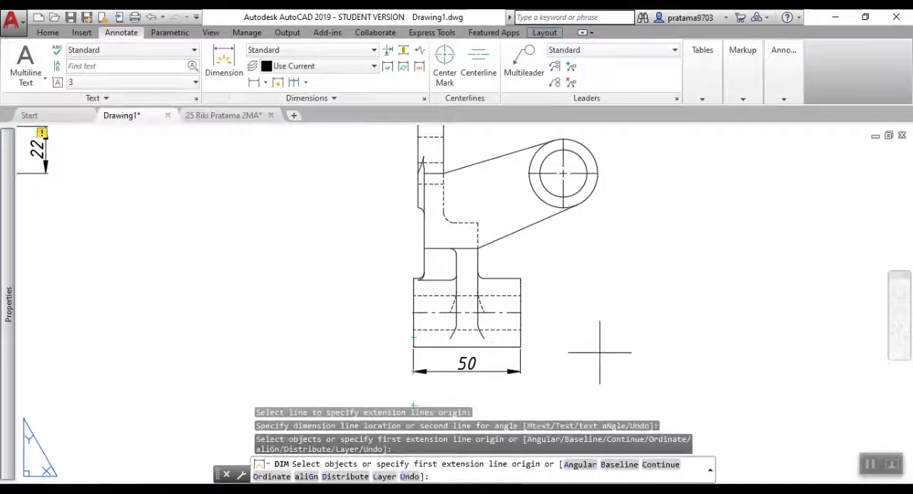
pyautogui.press('space')
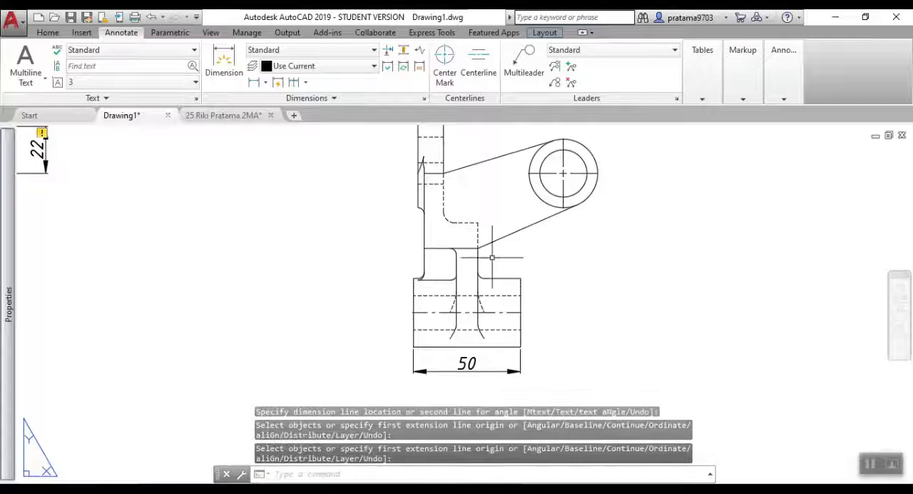
# Switch to Layout2 and examine its dimensioned bracket views and section A-A across the whole sheet.
pyautogui.scroll(-6, 491, 256)
pyautogui.moveTo(482, 232); pyautogui.dragTo(461, 291, button='middle')
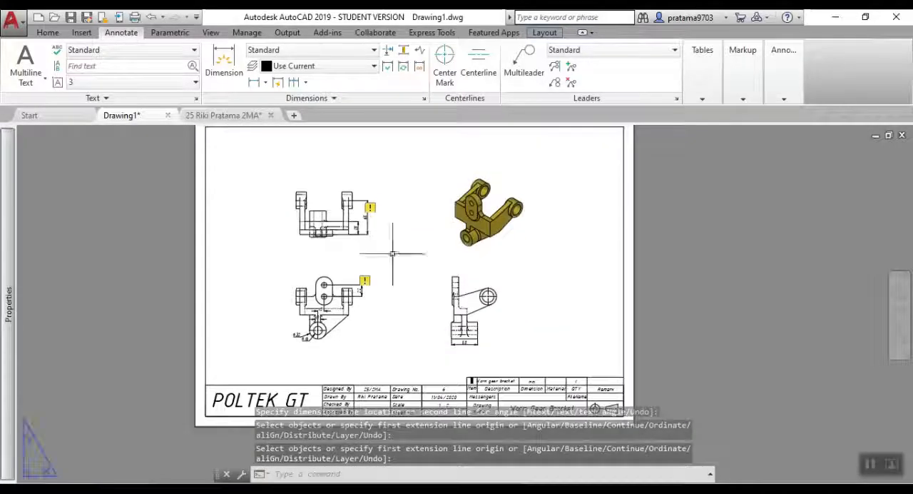
pyautogui.click(113, 488)
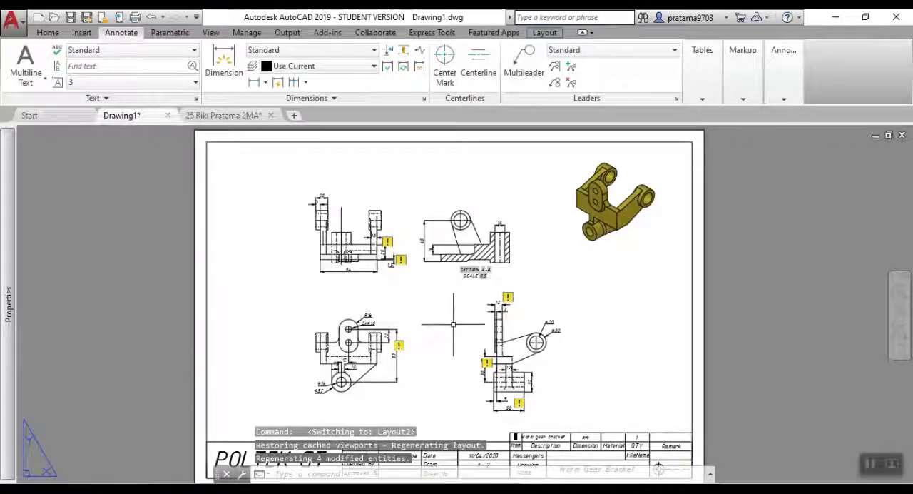
pyautogui.moveTo(454, 324); pyautogui.dragTo(473, 310, button='middle')
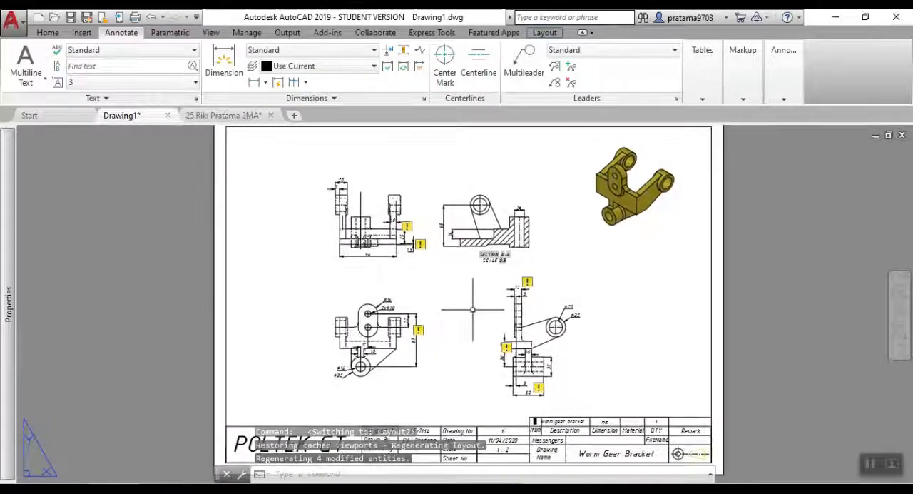